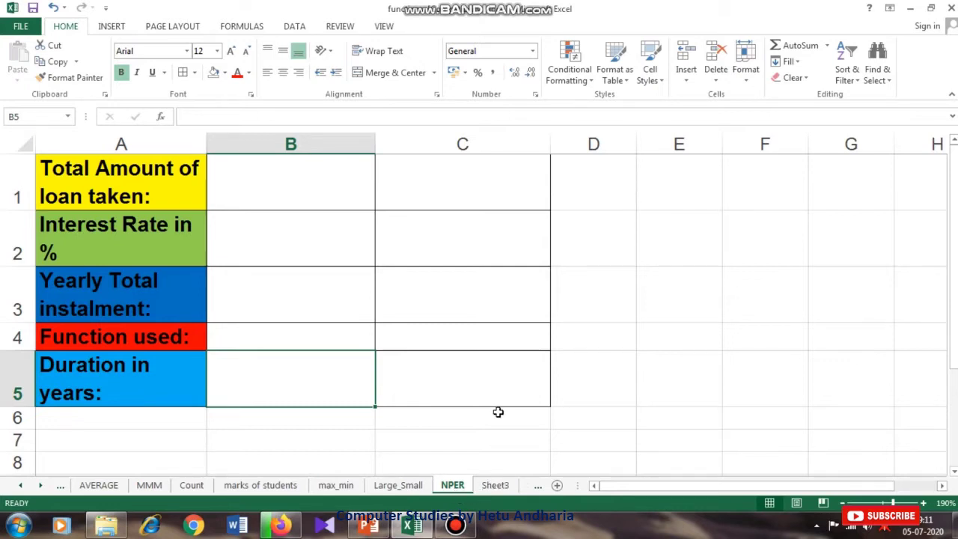
# Enter the total loan amount 100000 in B1 and its unit "Rs" in C1
pyautogui.click(267, 183)
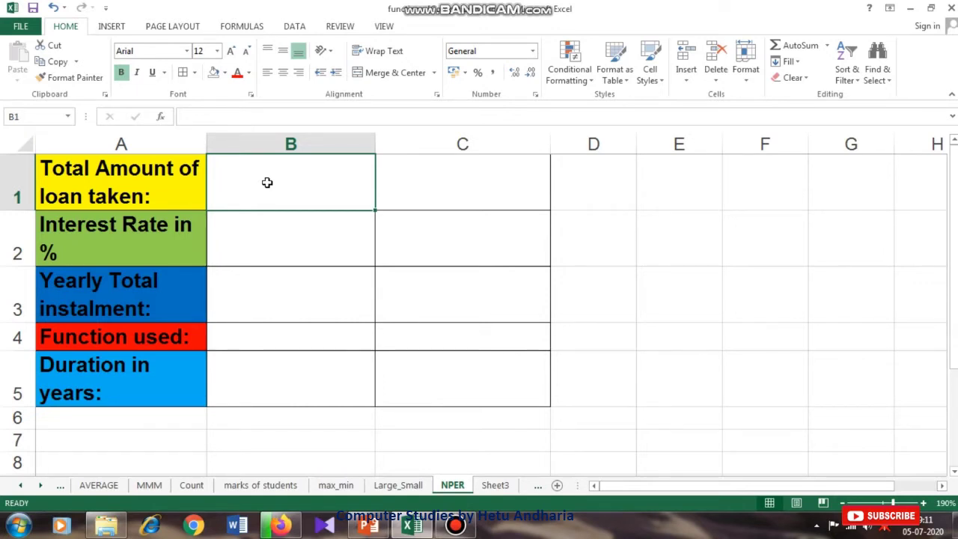
pyautogui.write('100000')
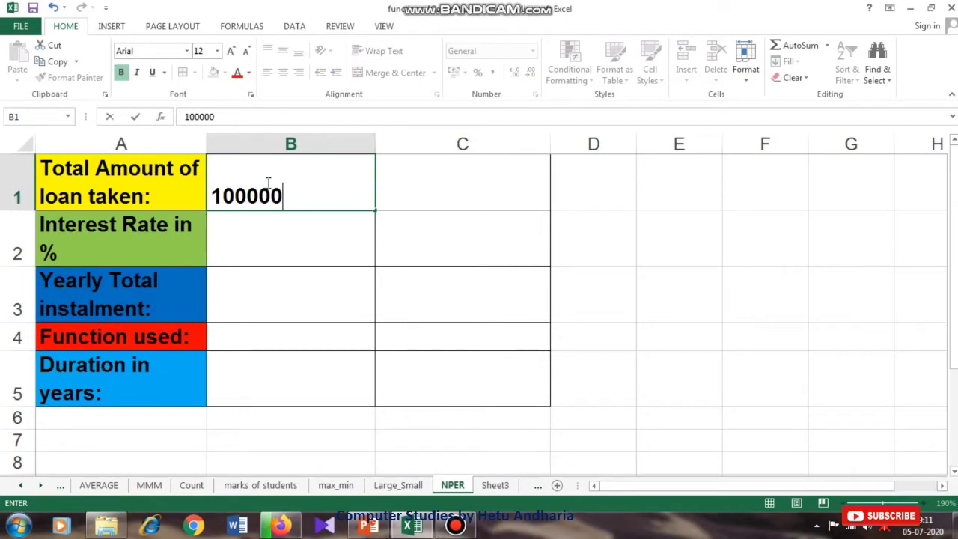
pyautogui.press('Tab')
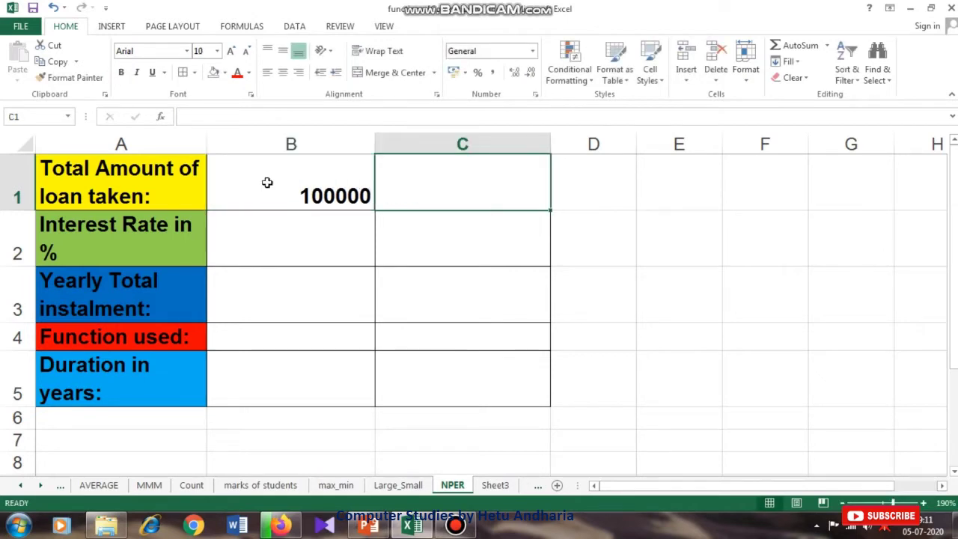
pyautogui.write('Rs')
pyautogui.press('Return')
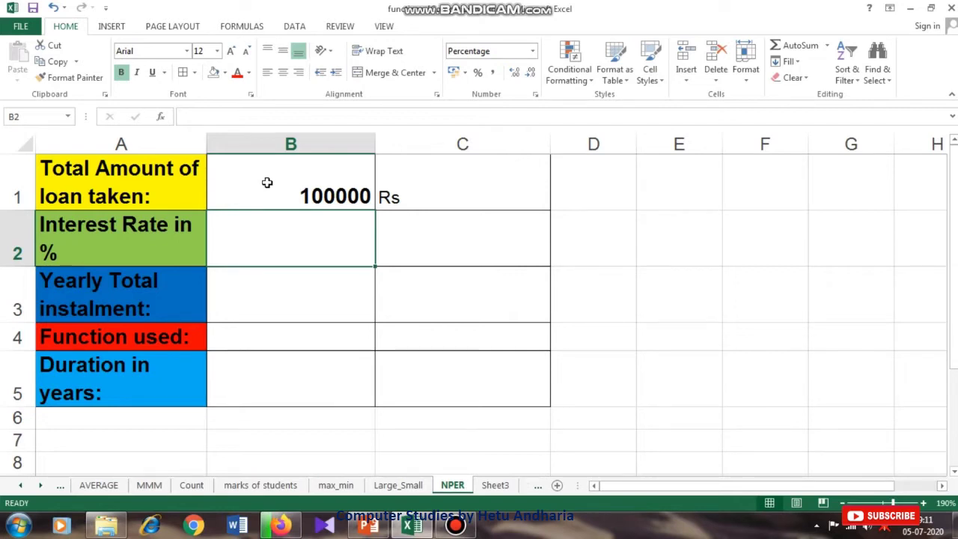
# Enter the interest rate 7.50% in B2 with the note "constant rate" in C2
pyautogui.write('7.')
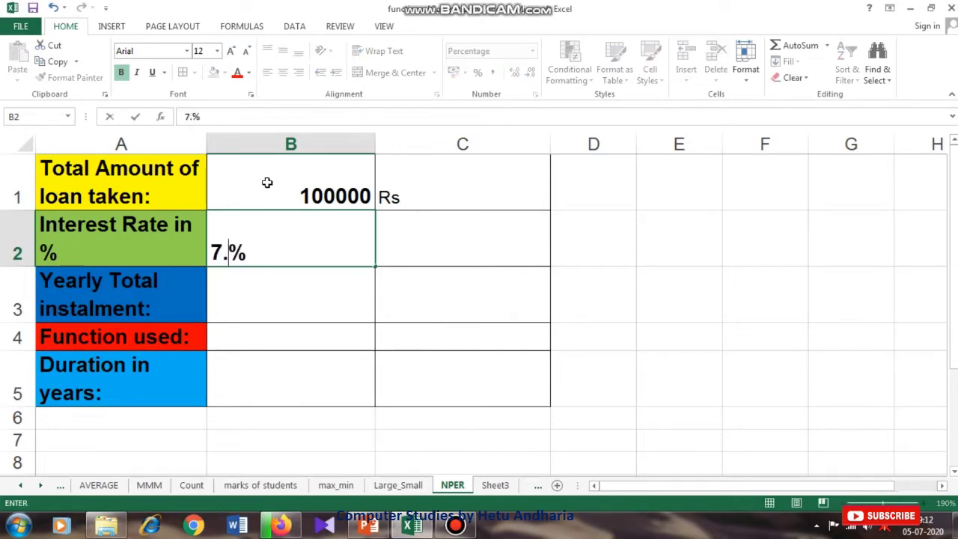
pyautogui.write('50')
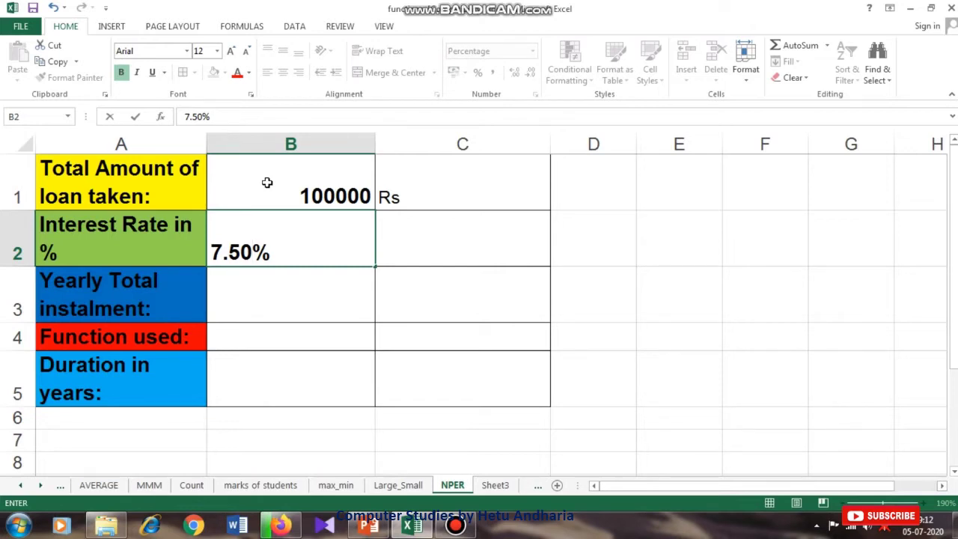
pyautogui.press('Tab')
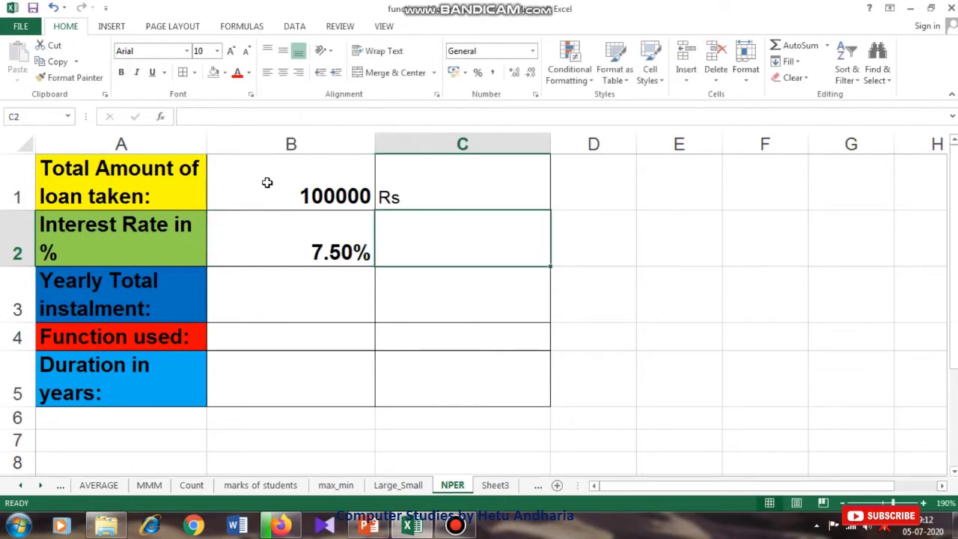
pyautogui.write('con')
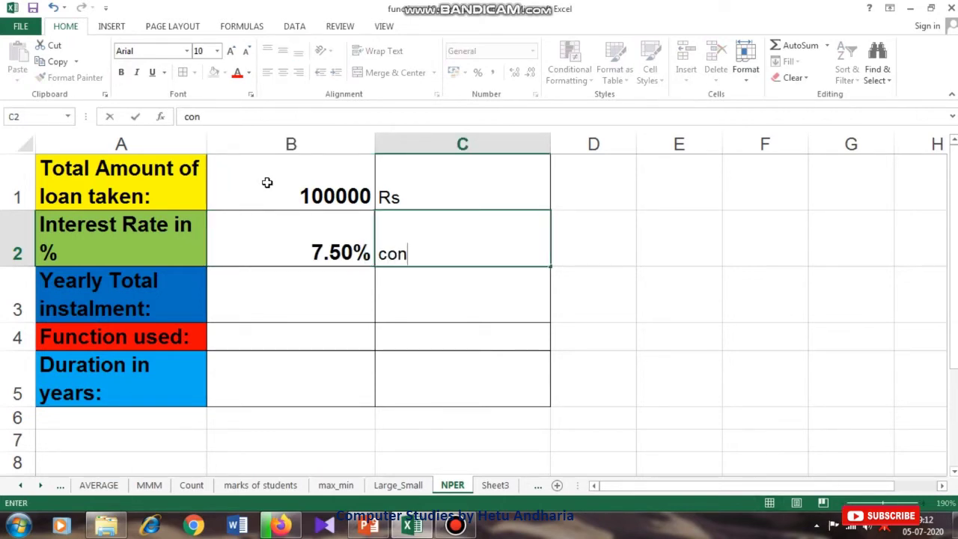
pyautogui.write('stant ra')
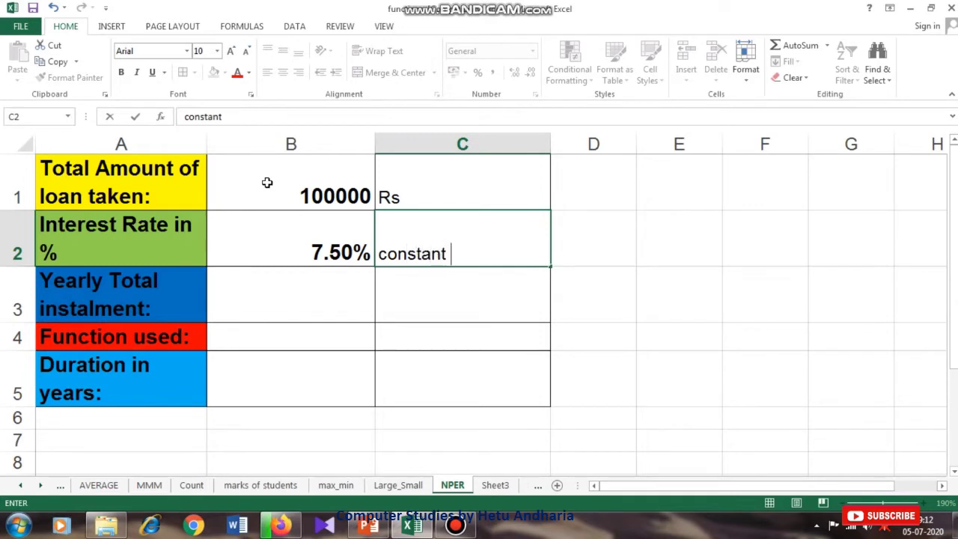
pyautogui.write('te')
pyautogui.press('Return')
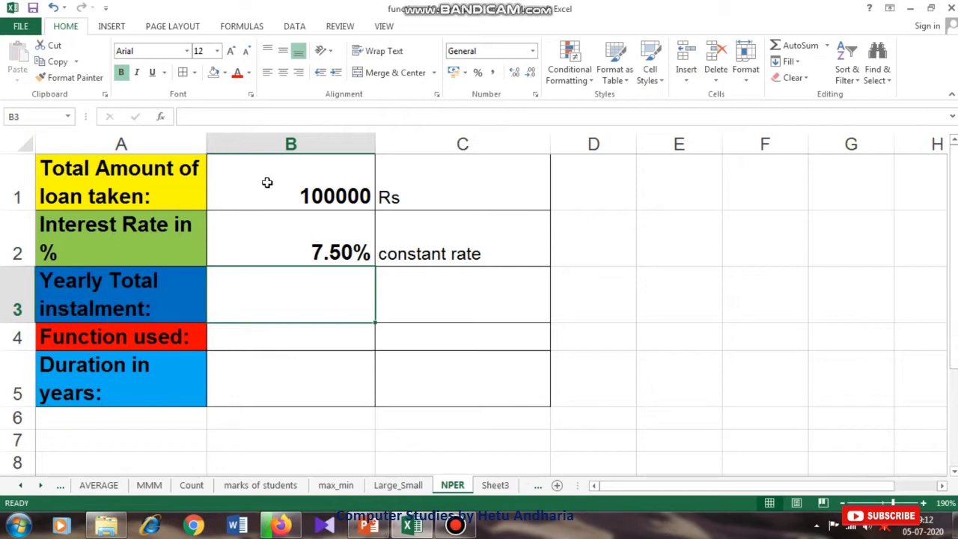
# Enter the yearly instalment 12000 in B3 with the note "Rs. 1000 per month" in C3
pyautogui.write('12000')
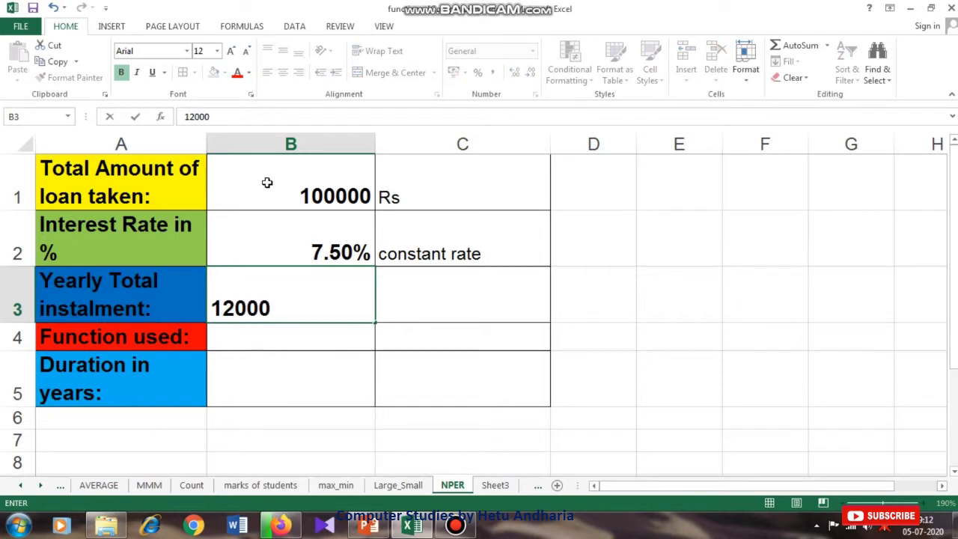
pyautogui.press('Tab')
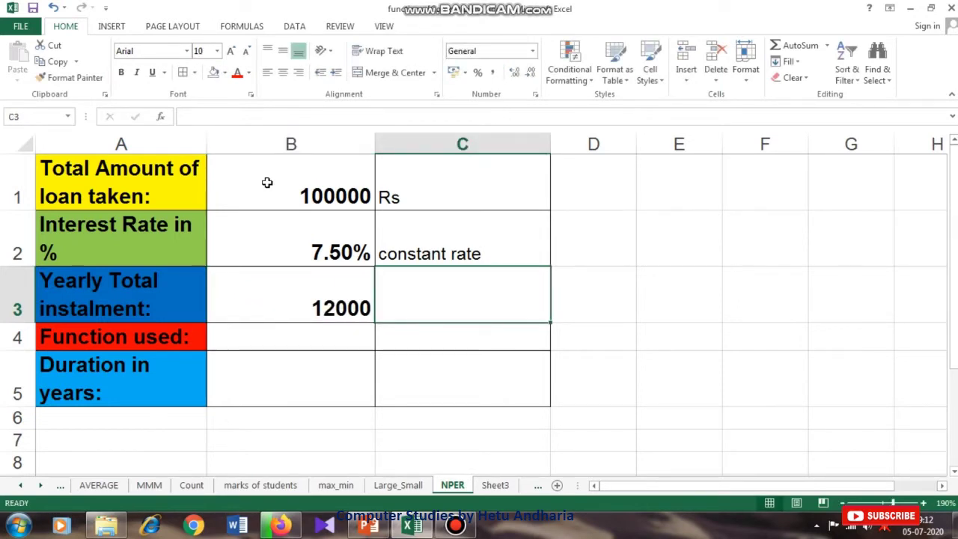
pyautogui.write('Rs. 10')
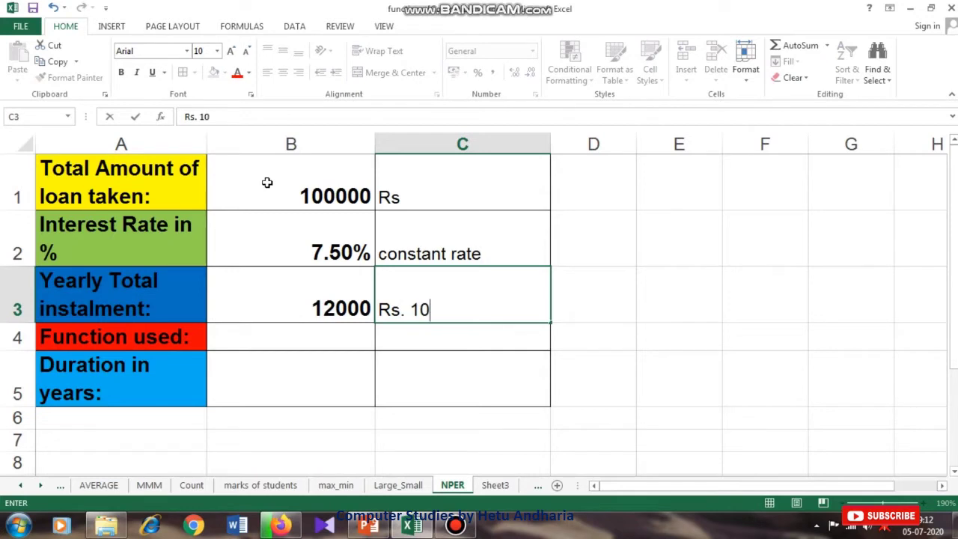
pyautogui.write('00 per m')
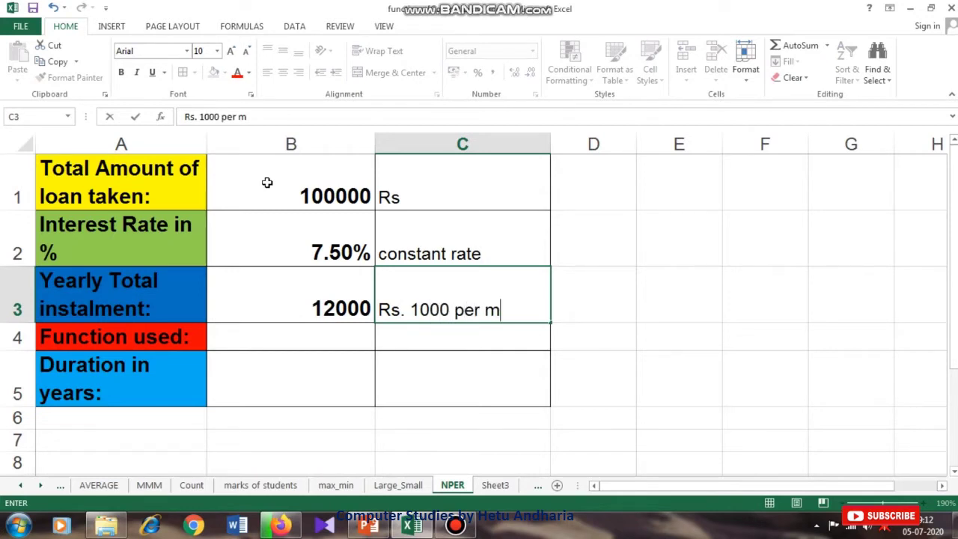
pyautogui.write('onth')
pyautogui.press('Return')
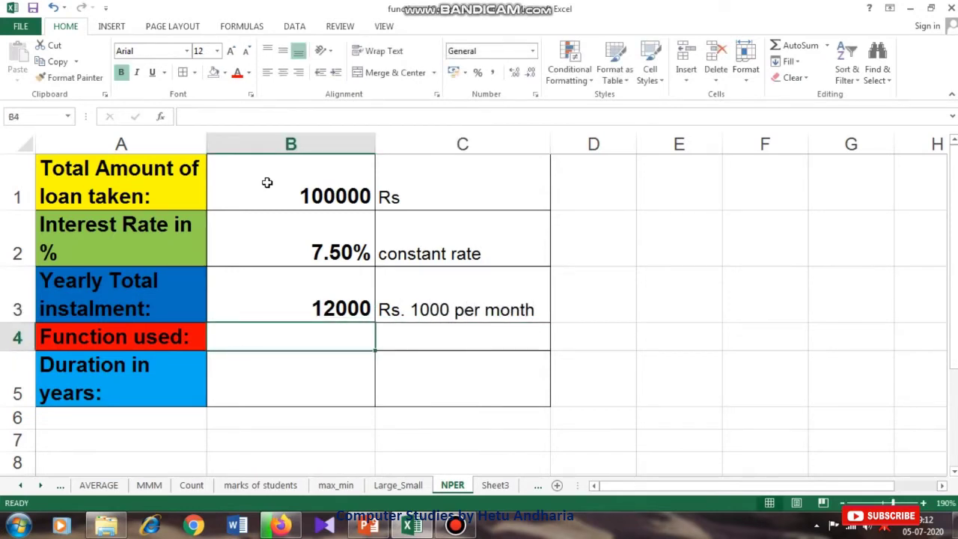
# Record the function used as the plain text "nper(b2,-b3,b1)" in B4
pyautogui.write('npe')
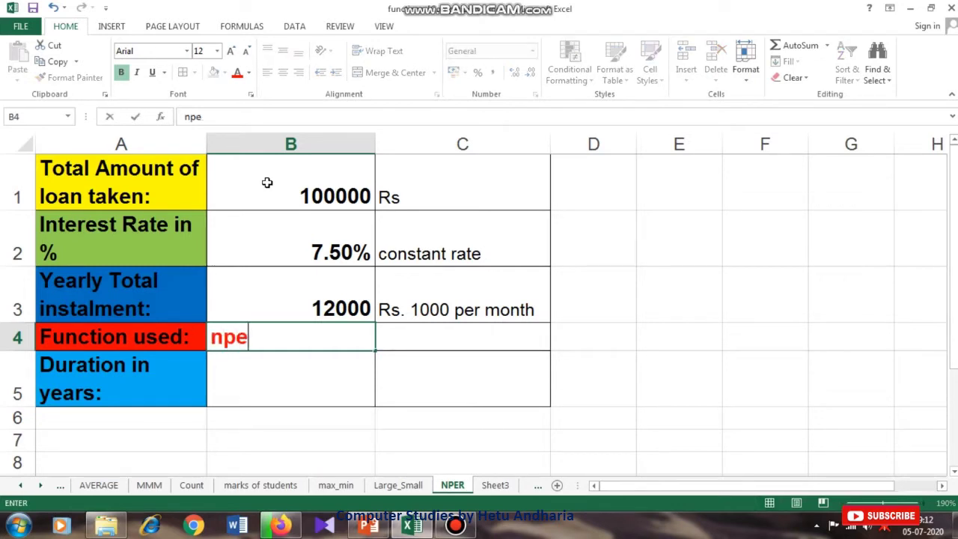
pyautogui.write('r(b')
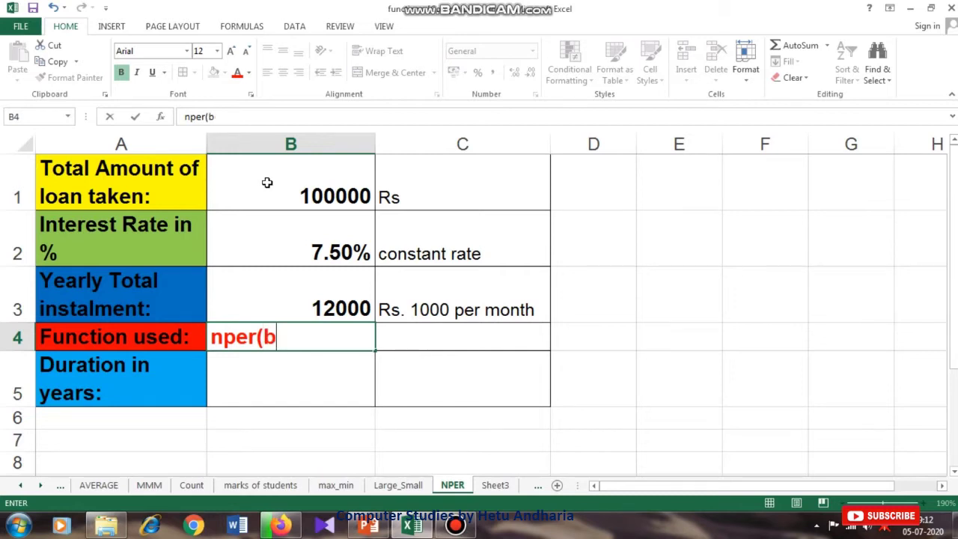
pyautogui.write('2,-b3')
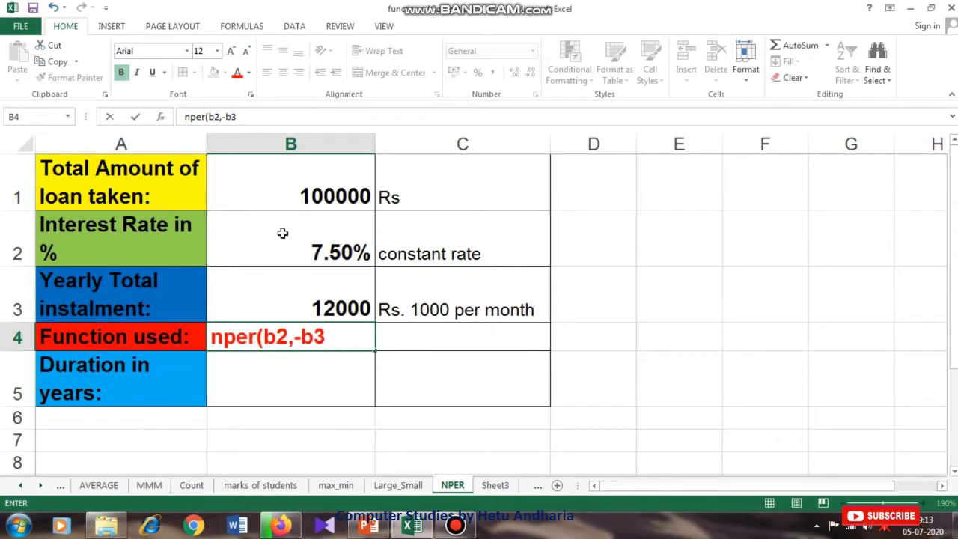
pyautogui.write(',b1)')
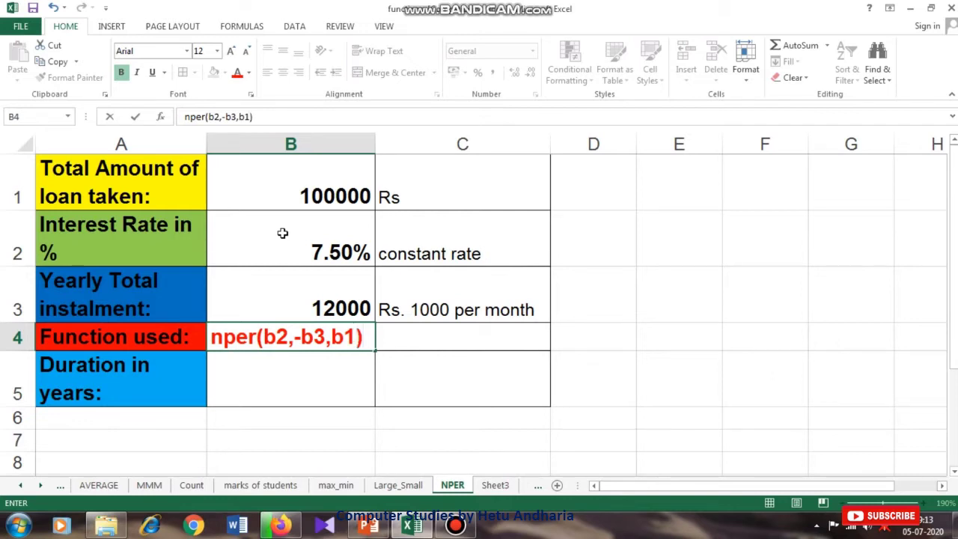
pyautogui.press('Return')
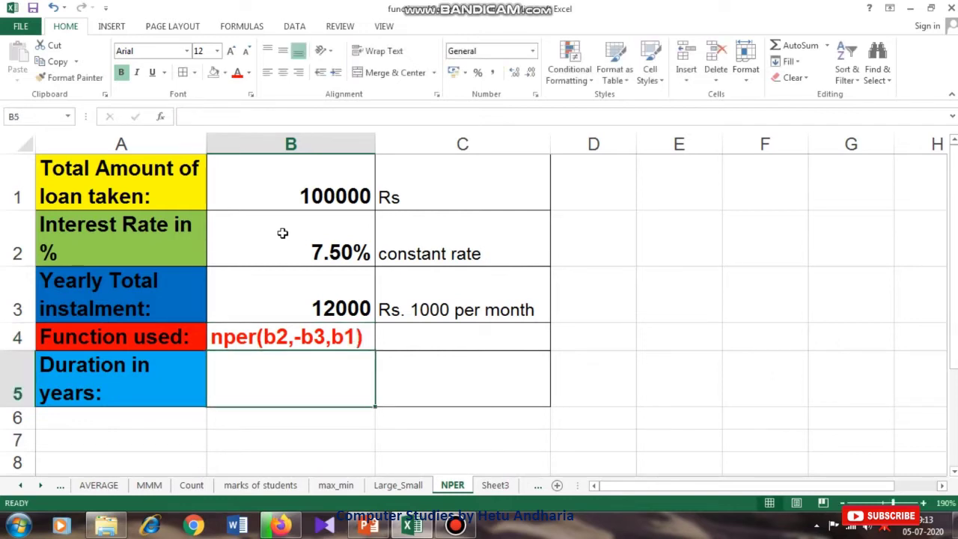
# Calculate the loan duration in B5 with the formula =NPER(B2,-B3,B1)
pyautogui.write('=nper')
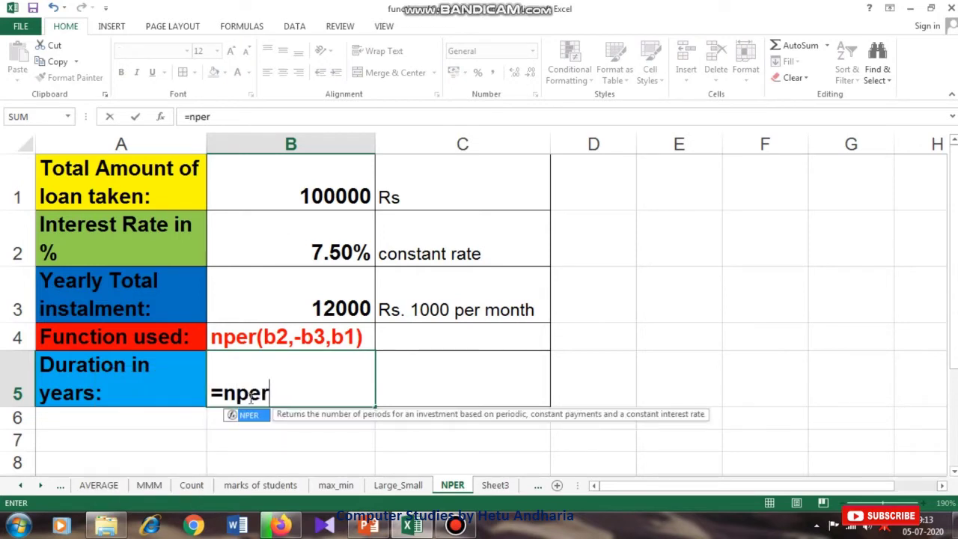
pyautogui.doubleClick(253, 415)
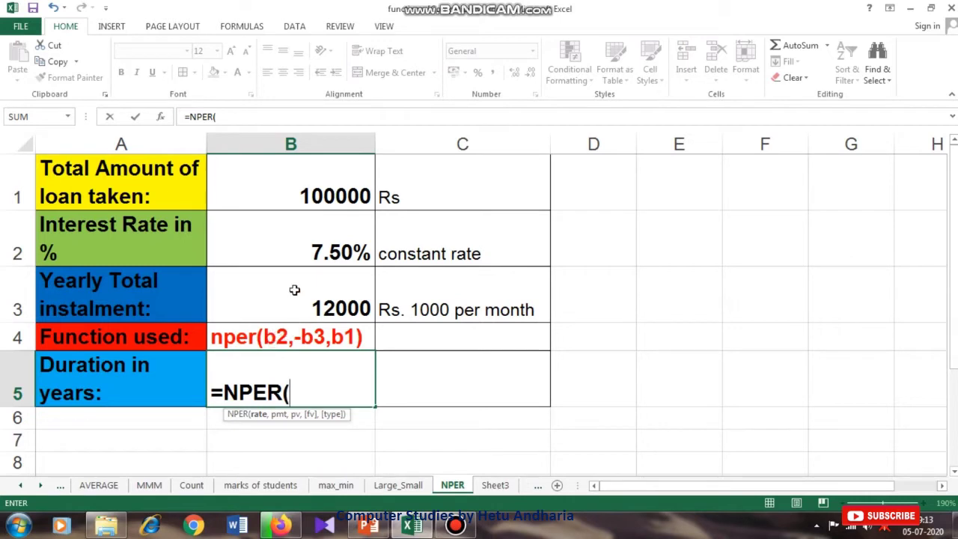
pyautogui.click(290, 247)
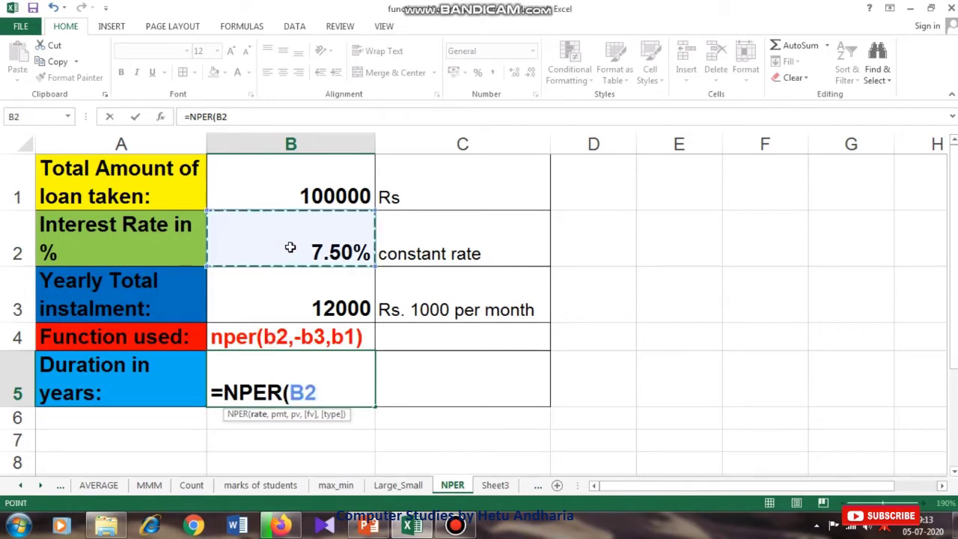
pyautogui.write(',')
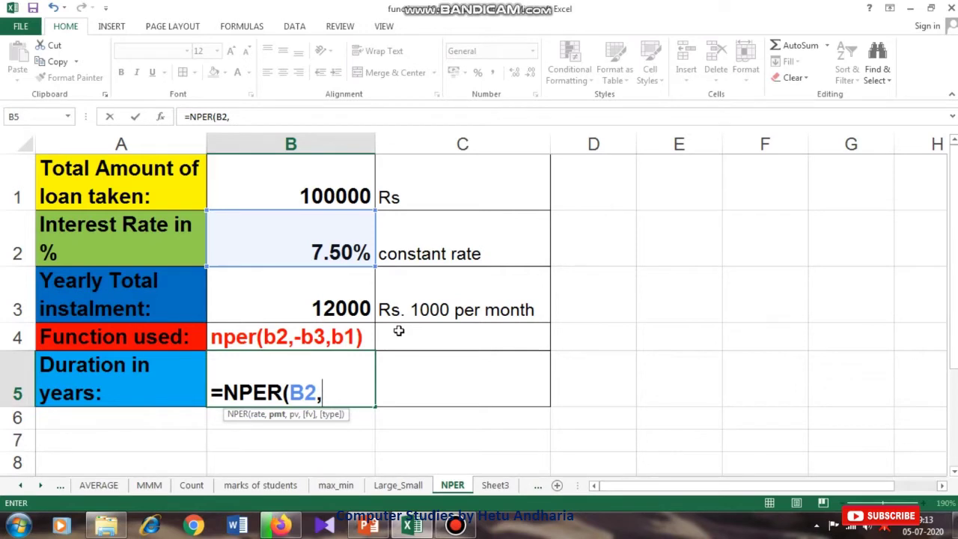
pyautogui.write('-')
pyautogui.click(341, 307)
pyautogui.write(',')
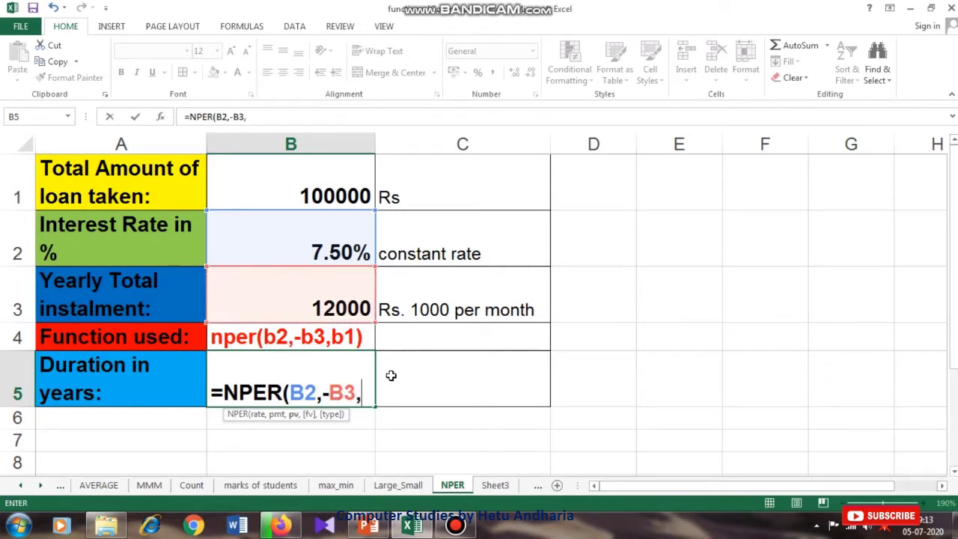
pyautogui.click(320, 191)
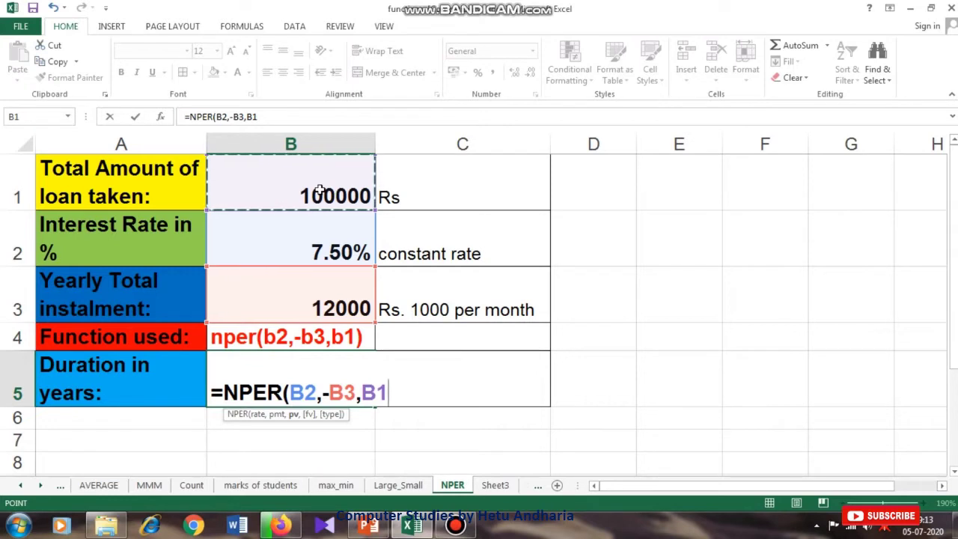
pyautogui.write(')')
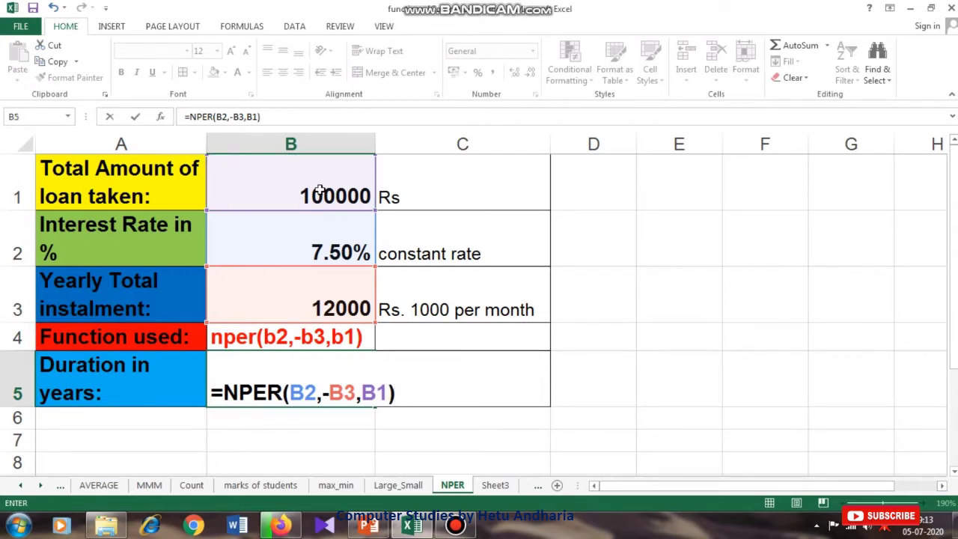
pyautogui.press('Return')
# Enter the unit "year" in C5 beside the calculated duration
pyautogui.press('Right')
pyautogui.press('Up')
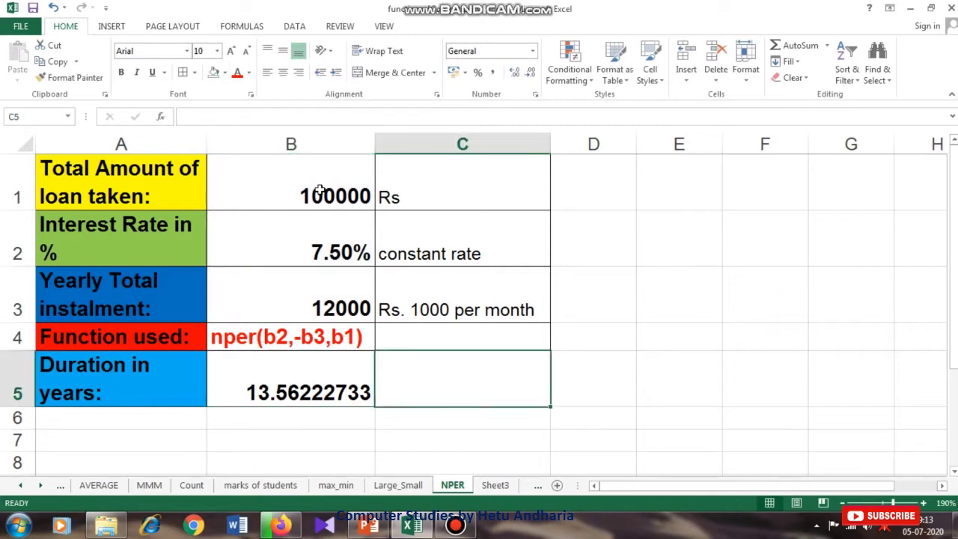
pyautogui.write('year')
pyautogui.press('Return')
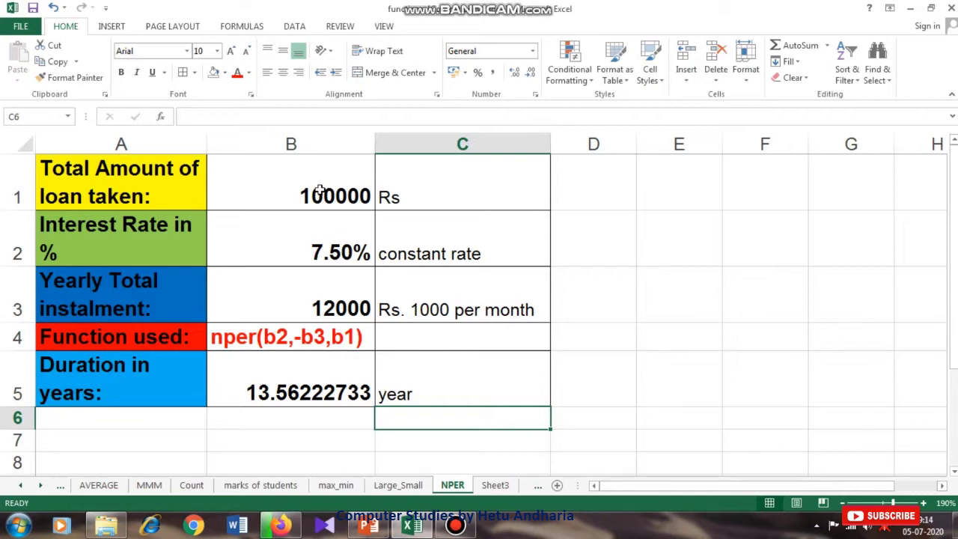
# Look through the list of financial functions in the function library
pyautogui.click(226, 27)
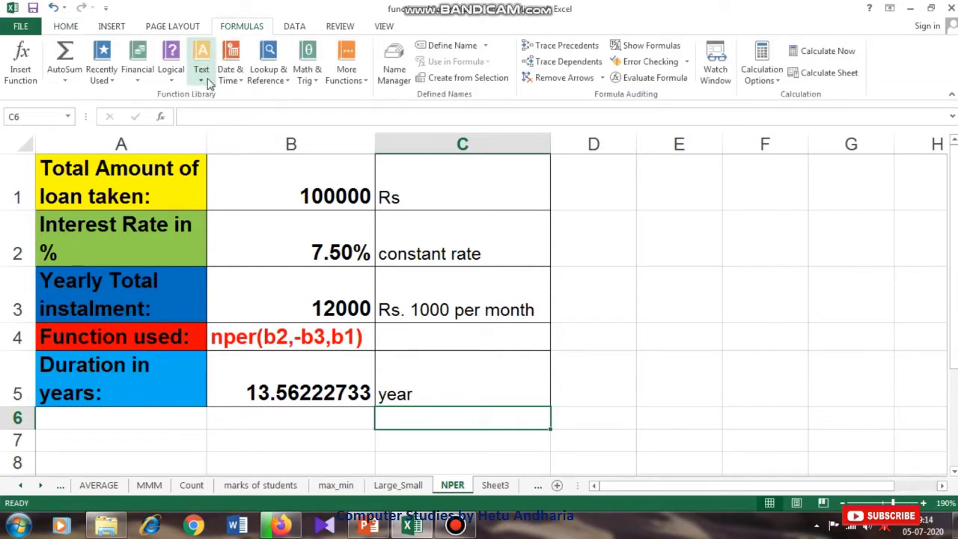
pyautogui.click(138, 69)
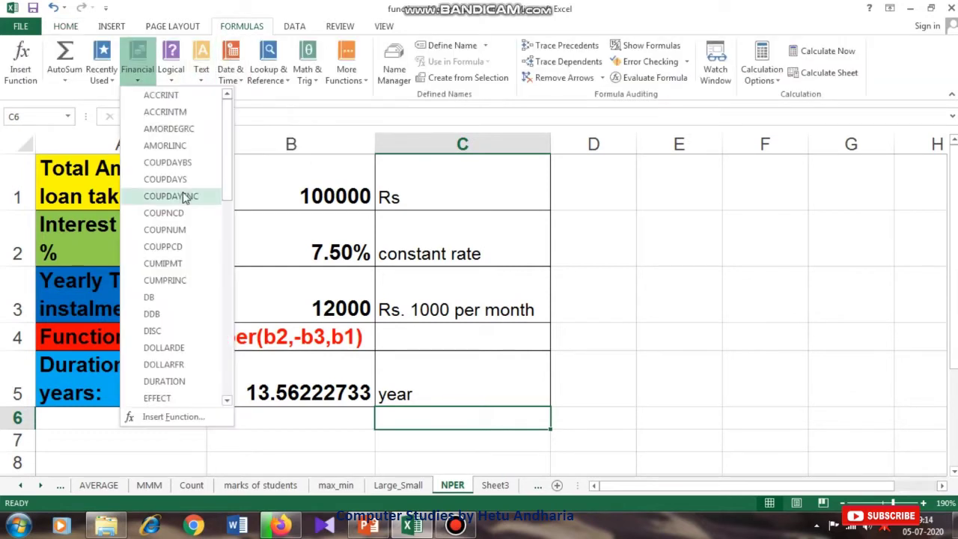
pyautogui.scroll(-2, 180, 180)
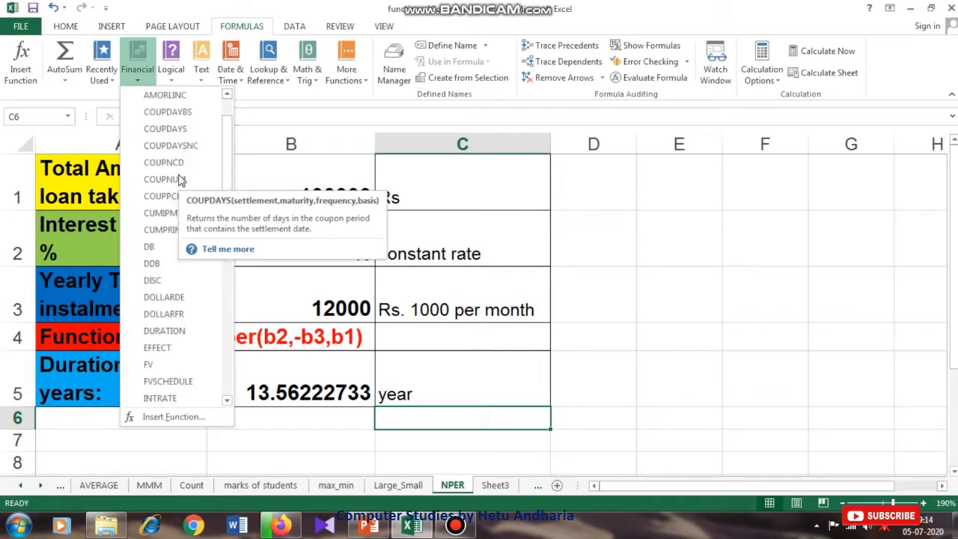
pyautogui.scroll(-5, 179, 181)
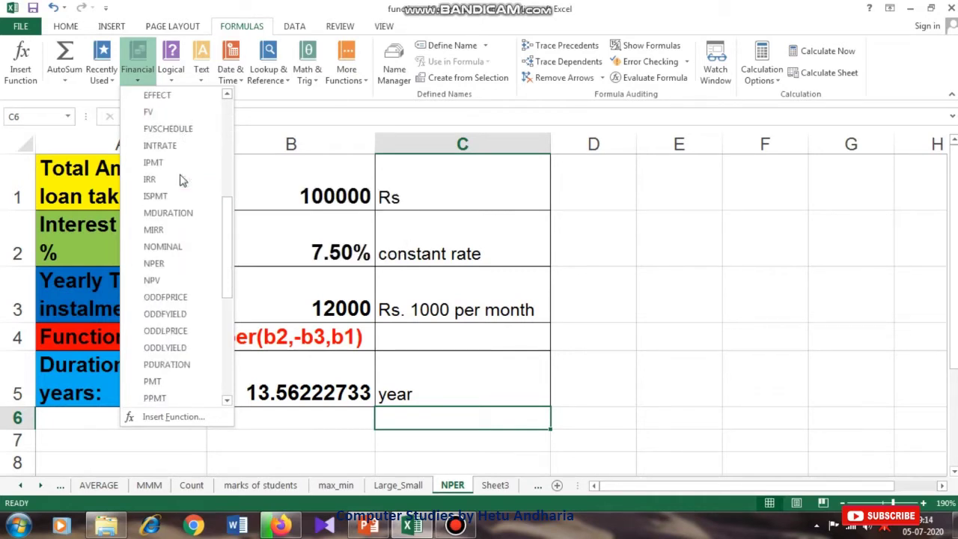
pyautogui.scroll(-4, 179, 180)
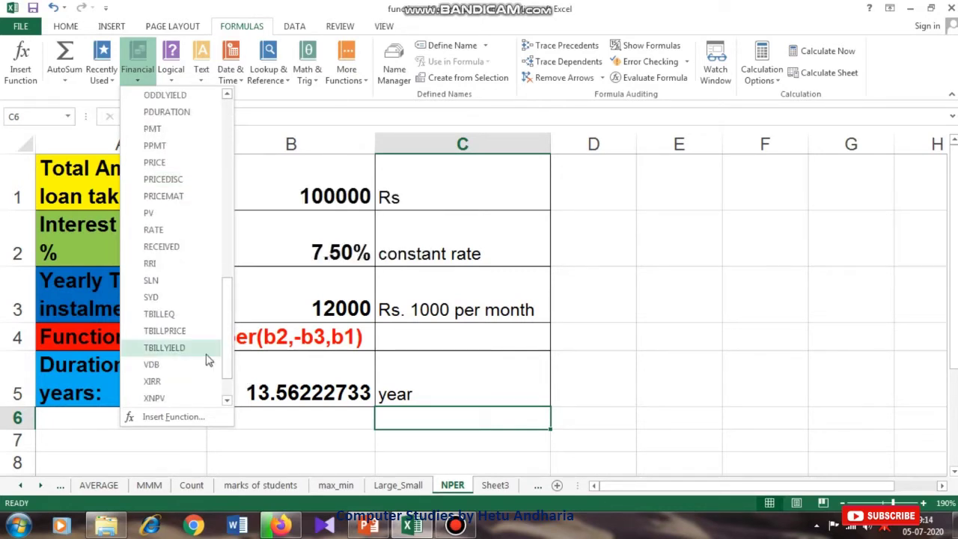
pyautogui.scroll(11, 172, 368)
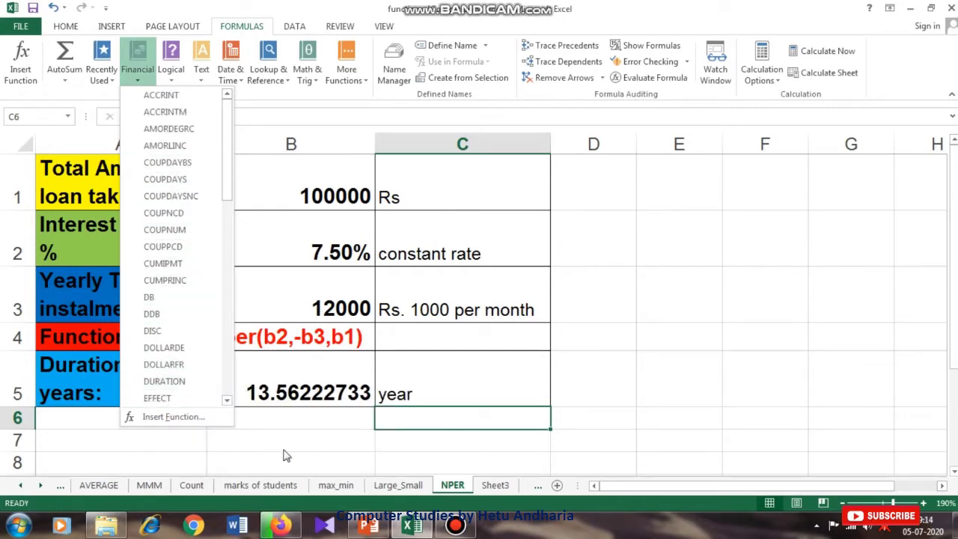
# Enter a practice case in E1:E3 with loan amount 100000, interest rate 7.5 and instalment "???"
pyautogui.click(291, 452)
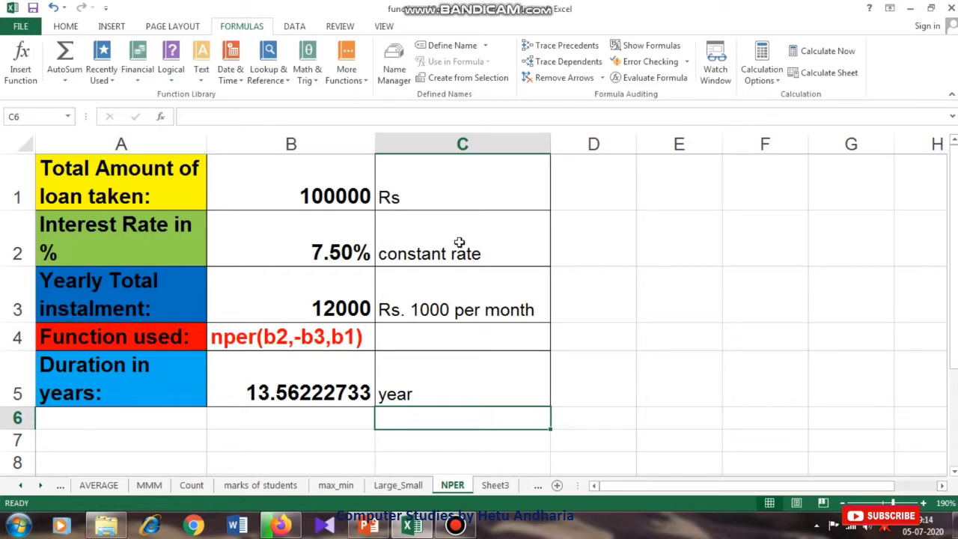
pyautogui.click(659, 191)
pyautogui.write('1')
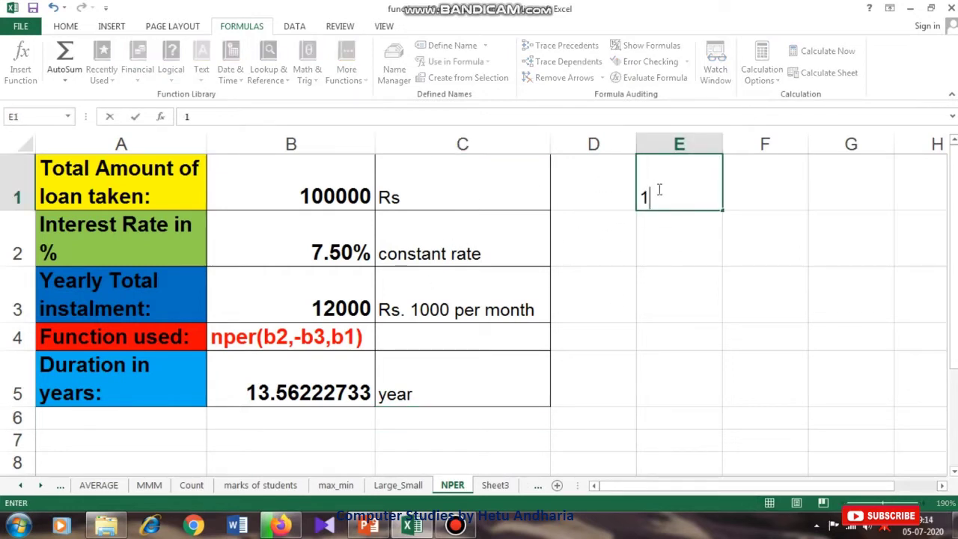
pyautogui.write('00000')
pyautogui.press('Return')
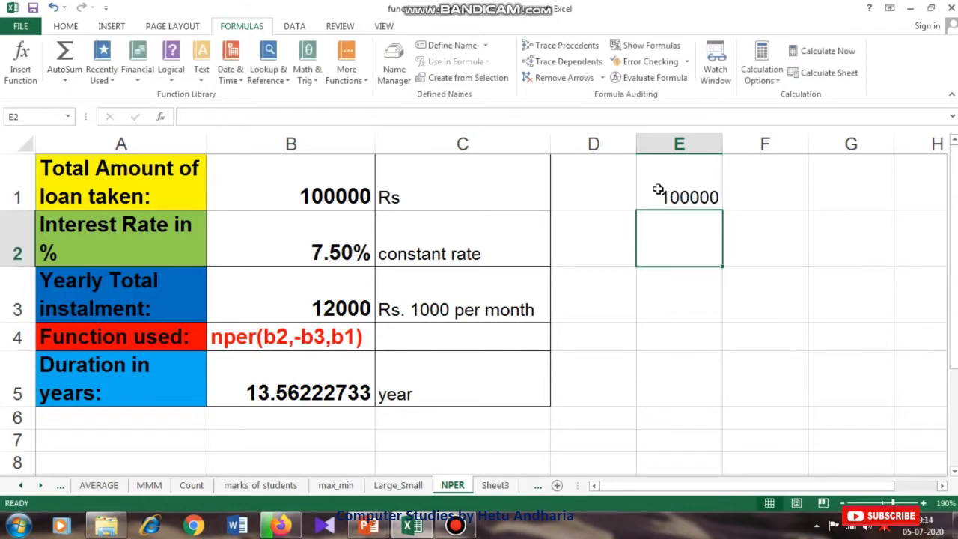
pyautogui.write('7.5')
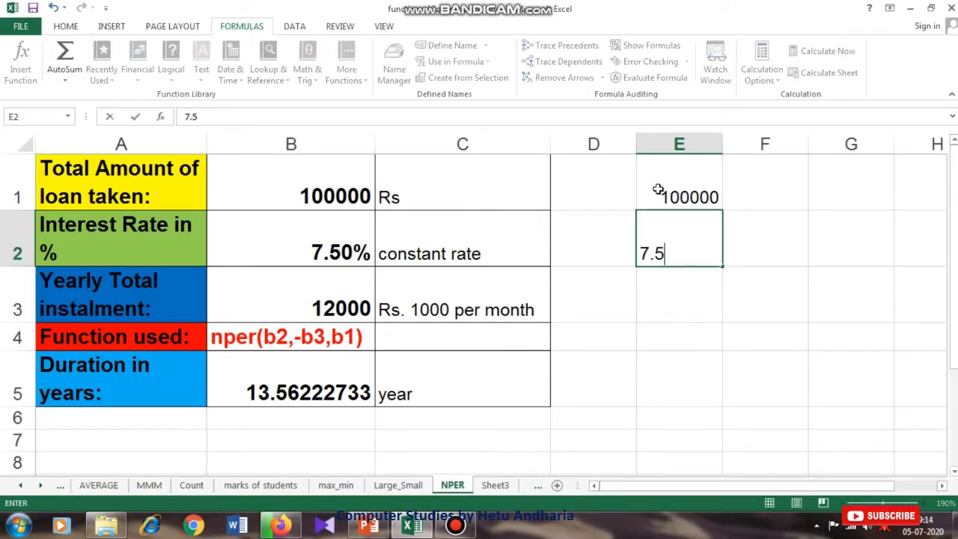
pyautogui.press('Return')
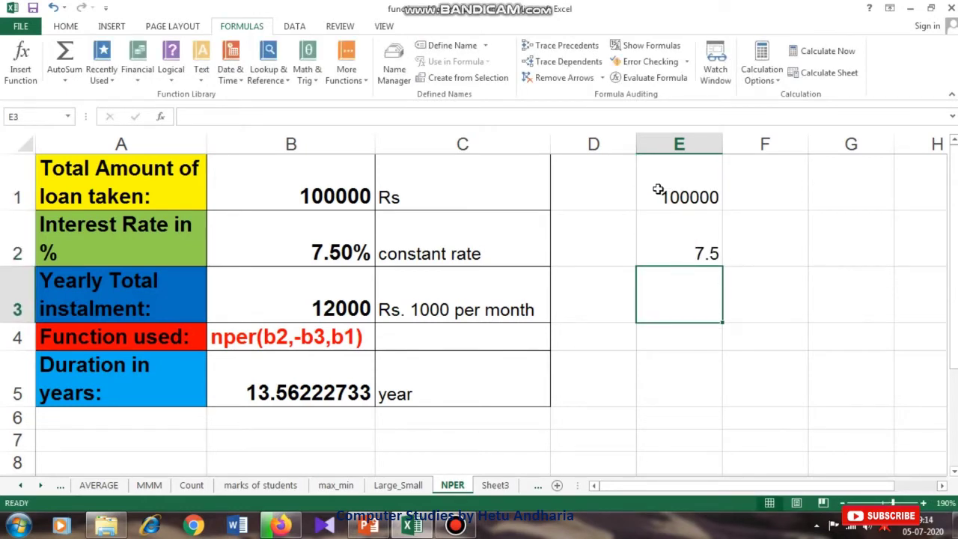
pyautogui.write('???')
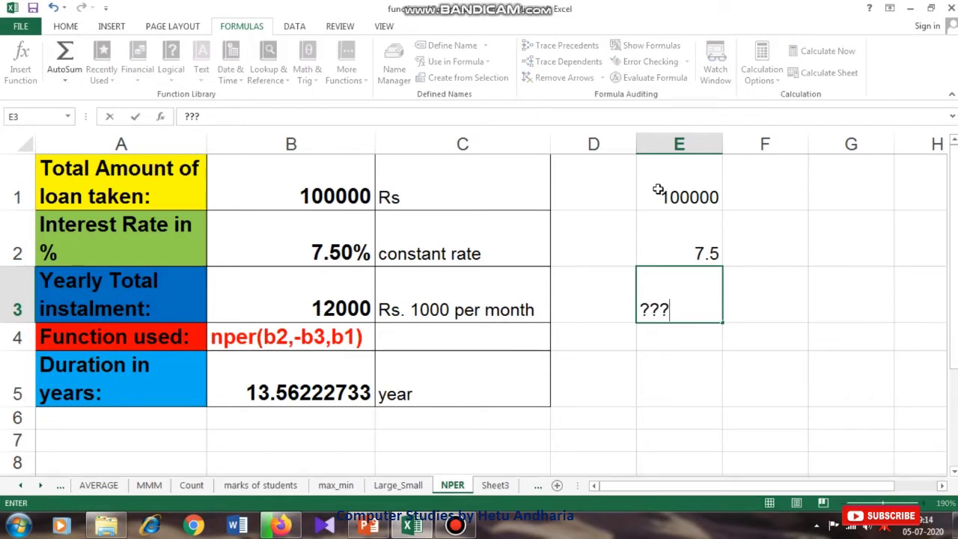
pyautogui.press('Tab')
# Enter a second practice case in G1:G3 with loan amount 100000, interest rate "???" and instalment 12000
pyautogui.press('Up')
pyautogui.press('Up')
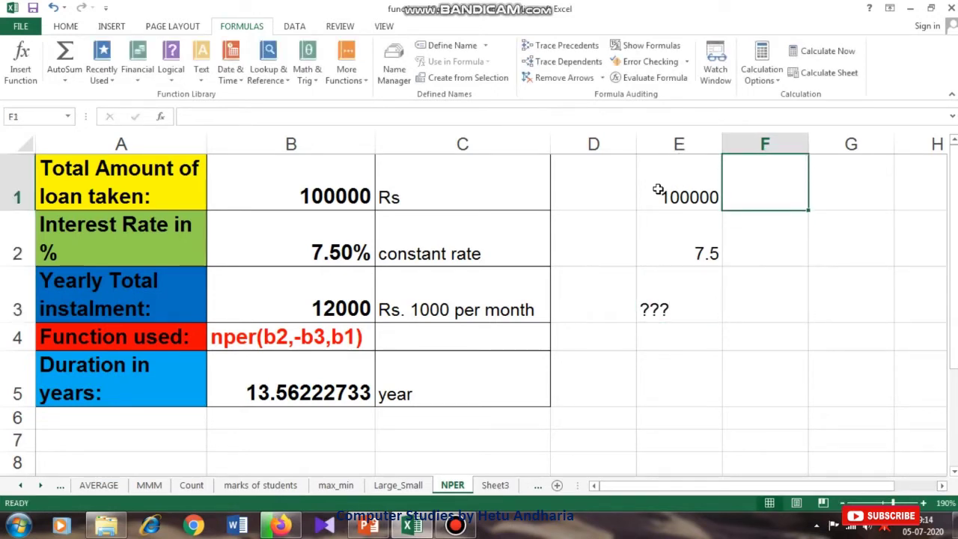
pyautogui.press('Right')
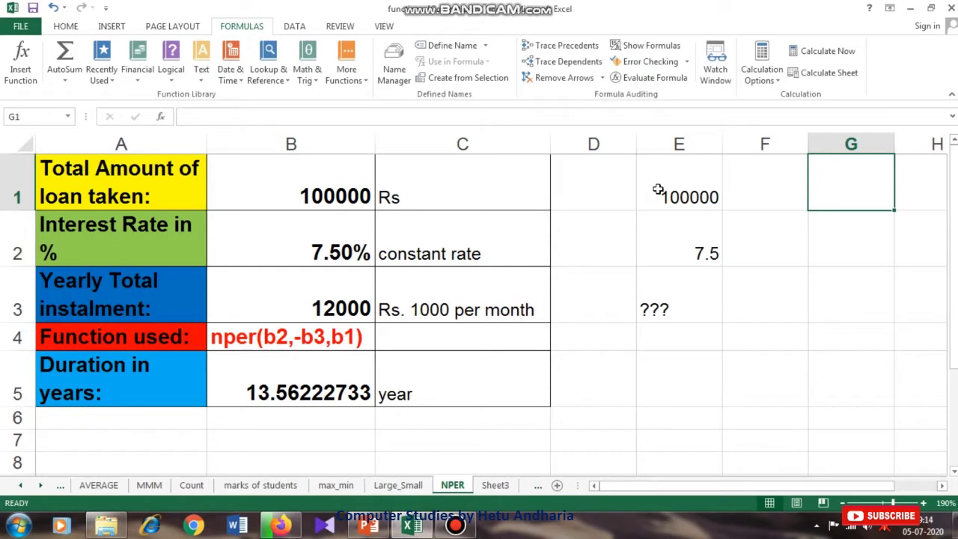
pyautogui.write('100000')
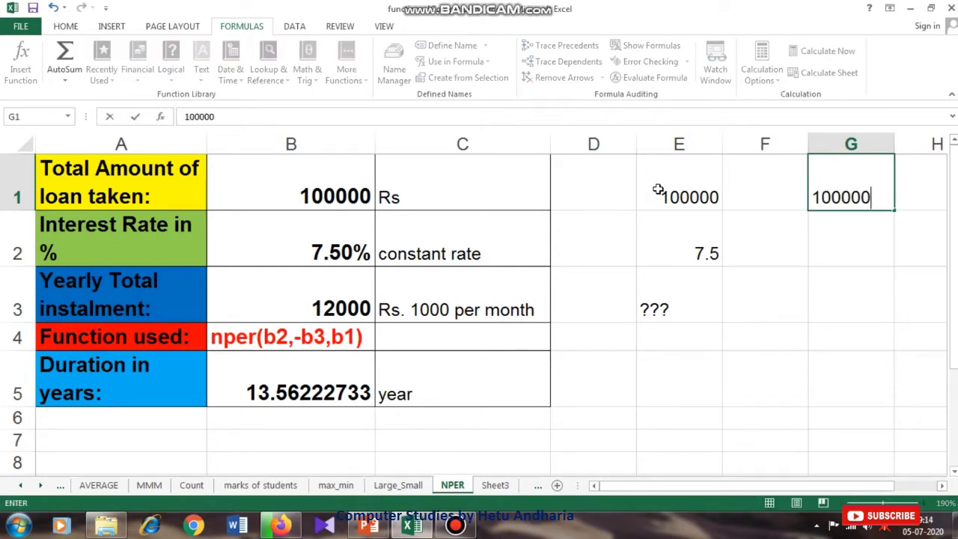
pyautogui.press('Return')
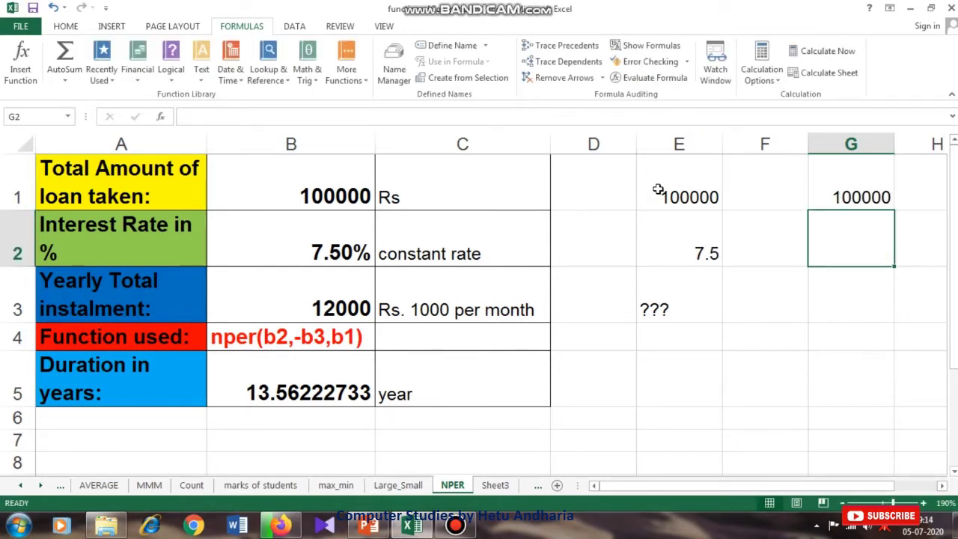
pyautogui.write('???')
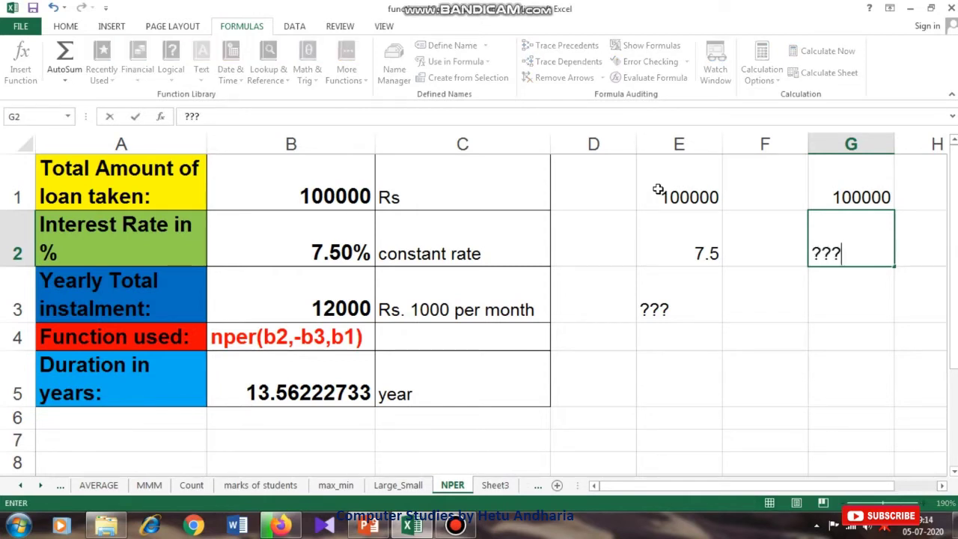
pyautogui.press('Return')
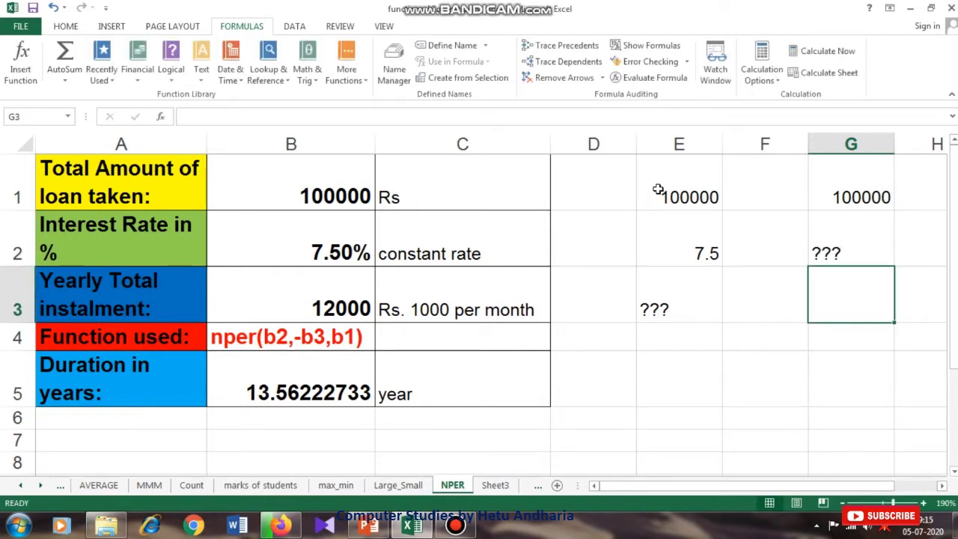
pyautogui.write('12000')
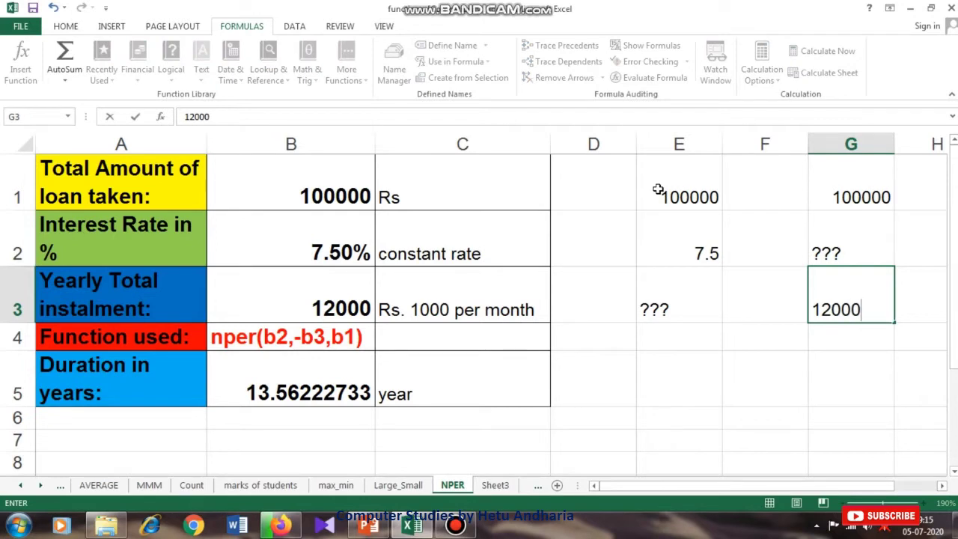
pyautogui.press('Return')
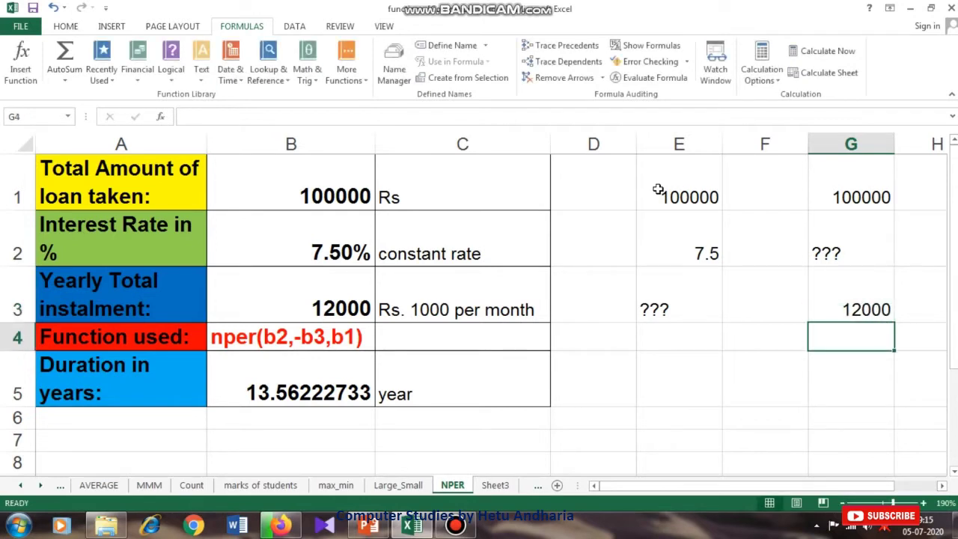
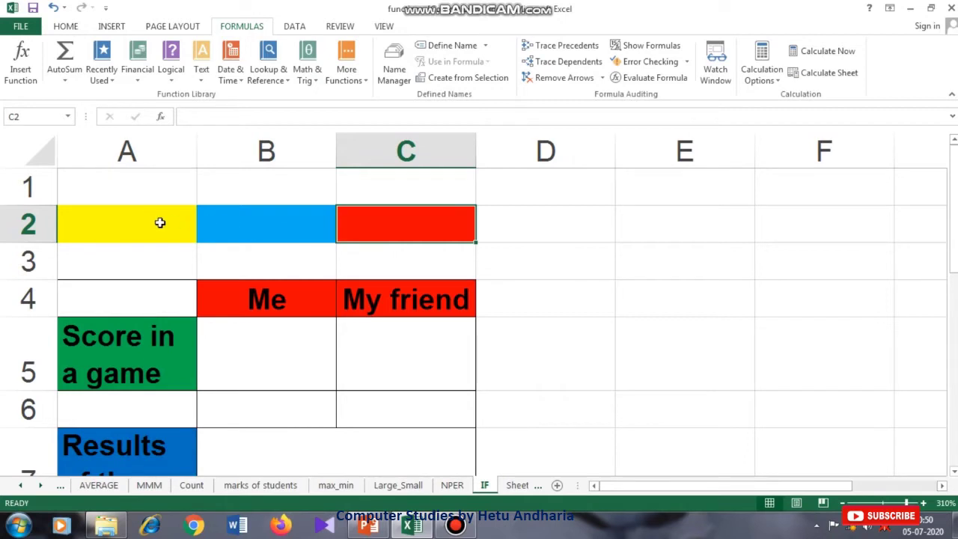
# On the IF sheet, enter 20 in A2 and 10 in B2 as the numbers to compare
pyautogui.click(155, 222)
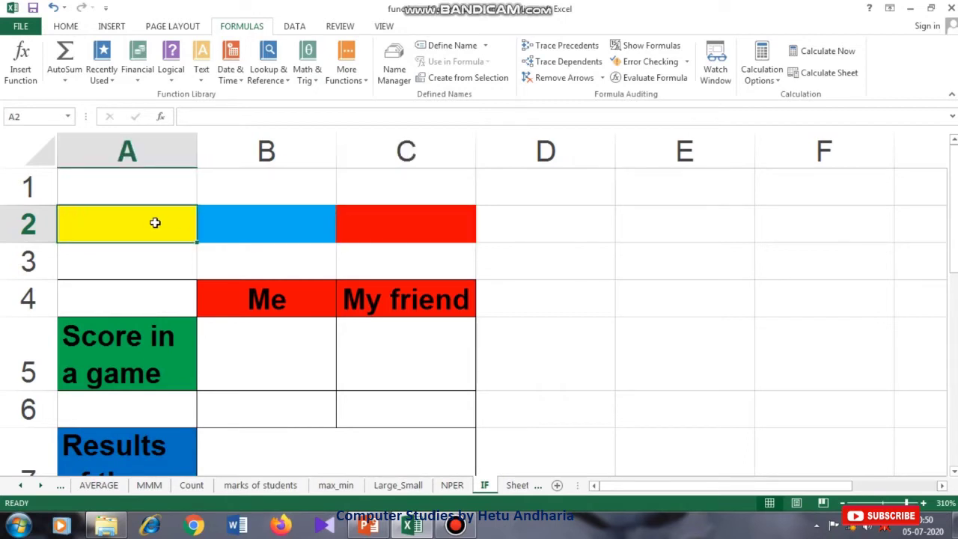
pyautogui.write('20')
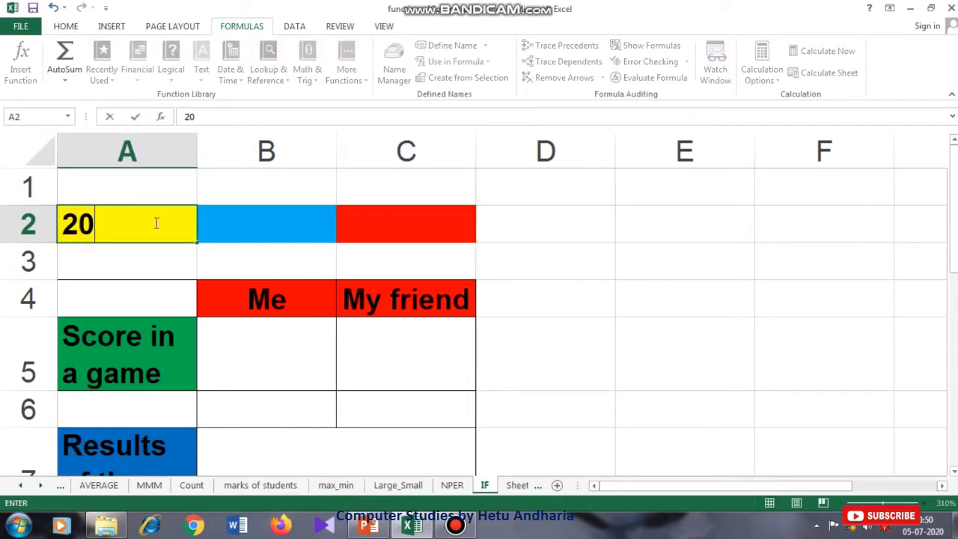
pyautogui.press('Tab')
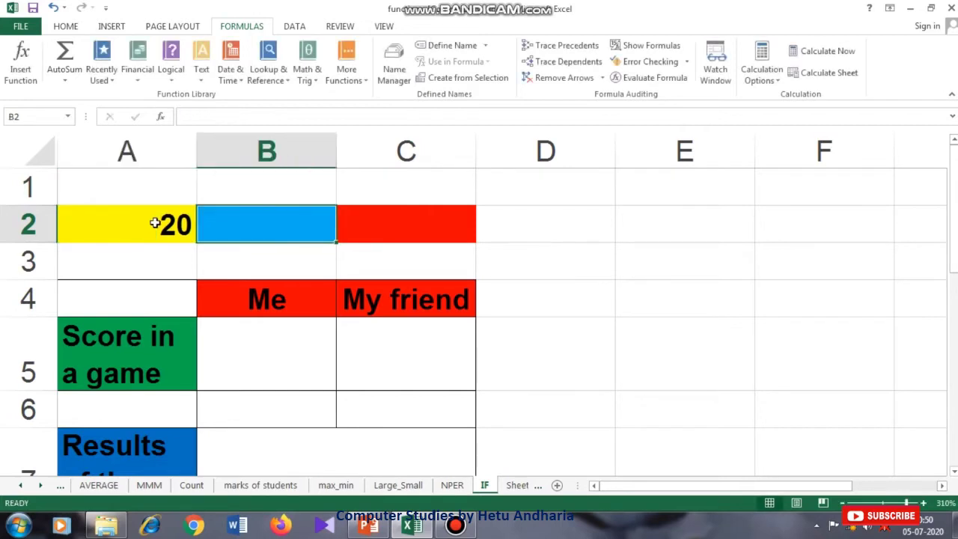
pyautogui.write('10')
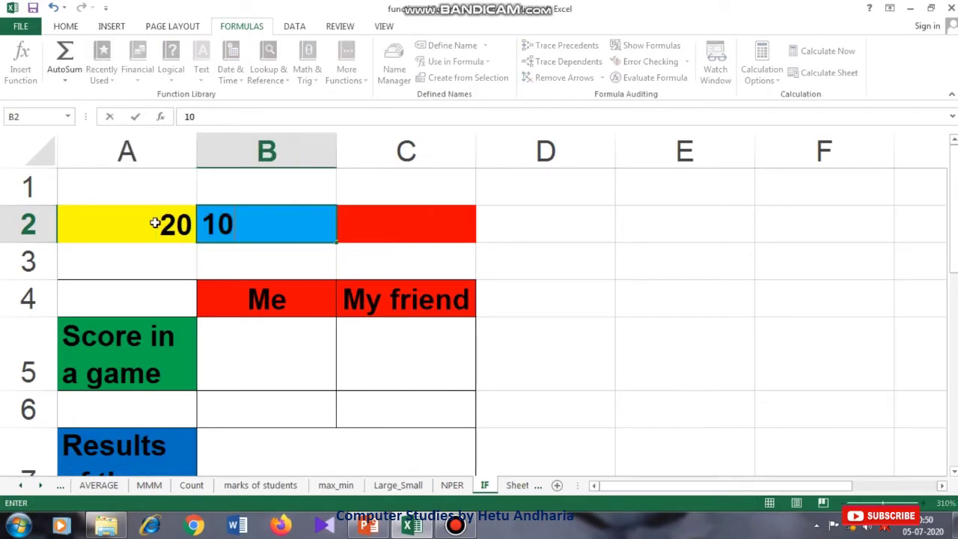
pyautogui.press('Tab')
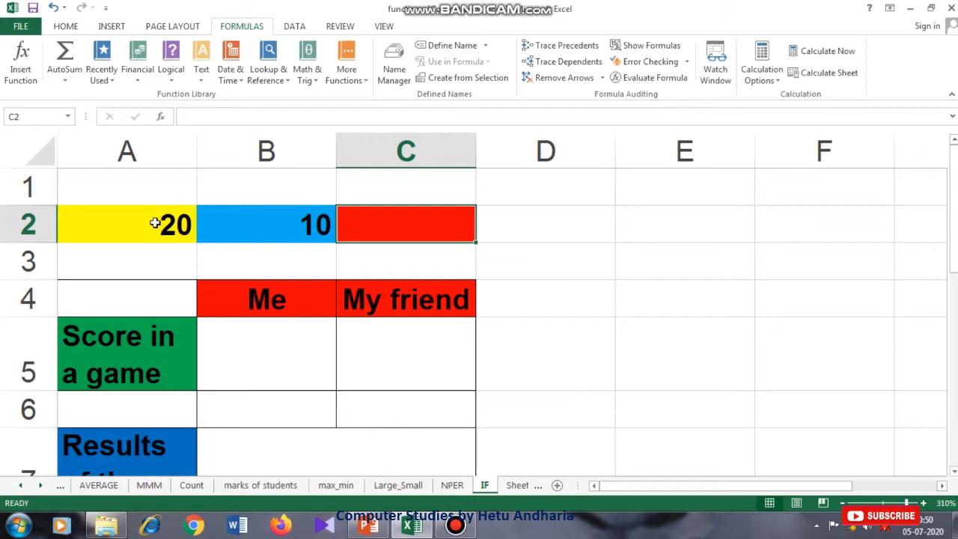
# Compare the two numbers in C2 with the formula =if(a2>b2,"A2 is bigger","B1 is bigger")
pyautogui.write('=')
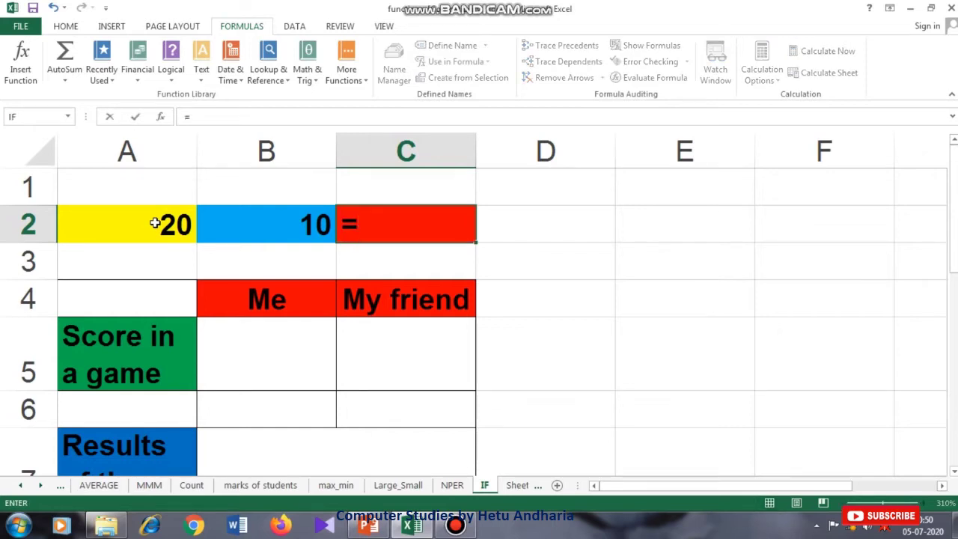
pyautogui.write('if')
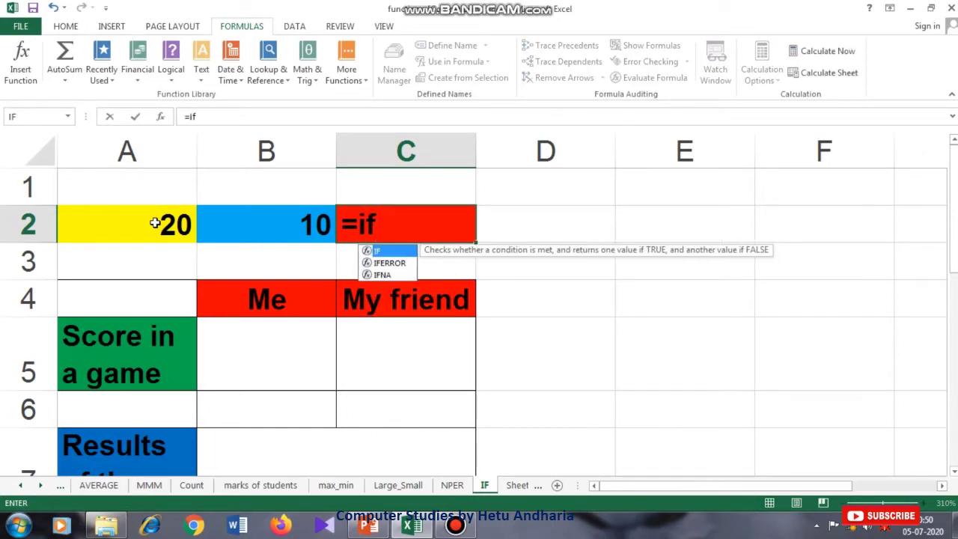
pyautogui.write('(')
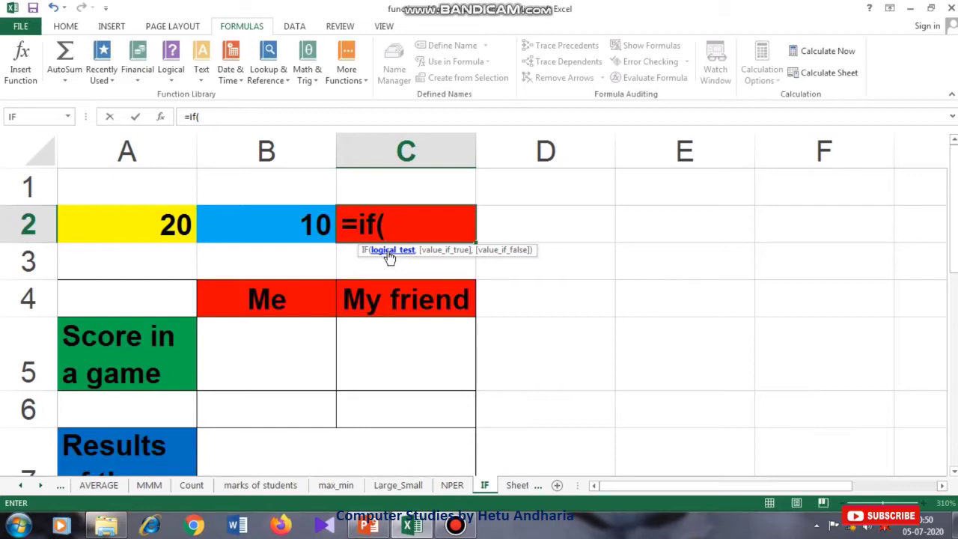
pyautogui.write('a2')
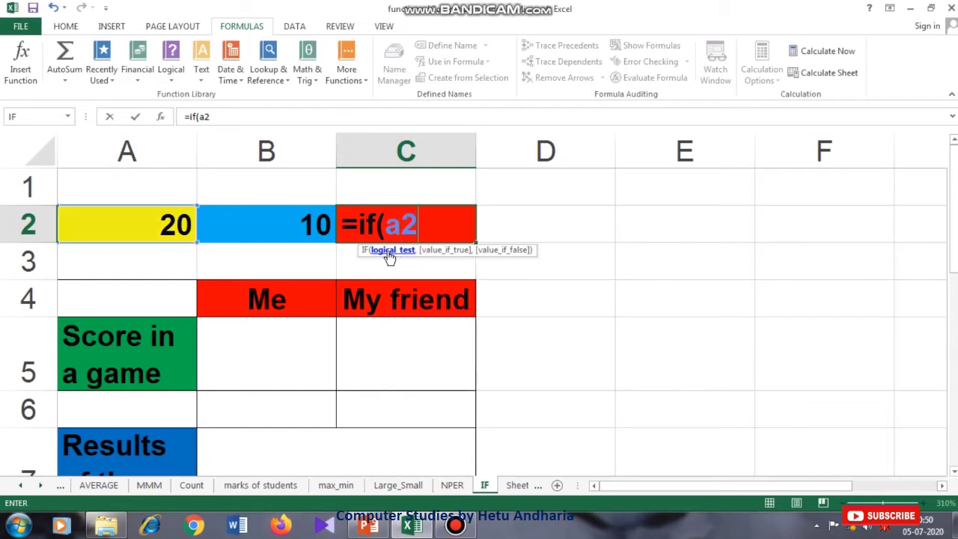
pyautogui.write('>b2')
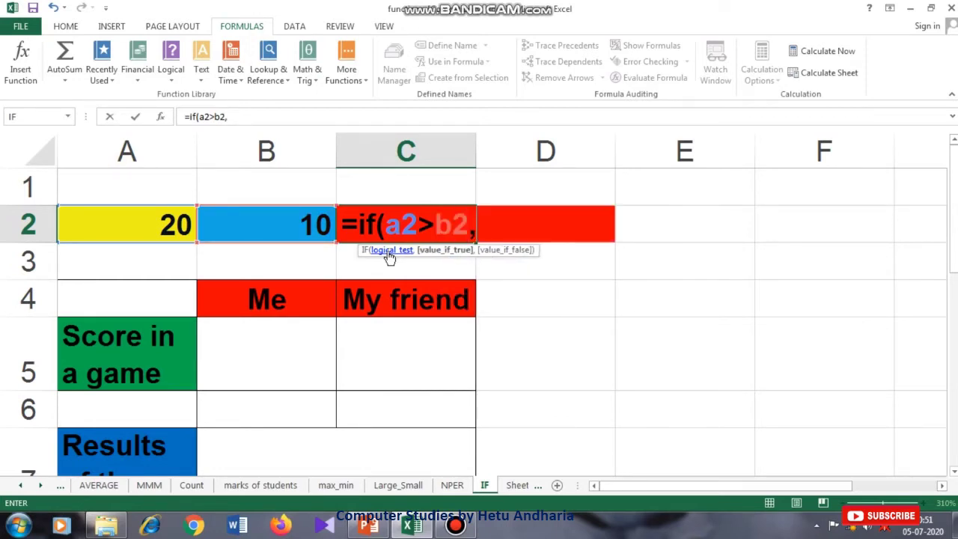
pyautogui.write(',"A')
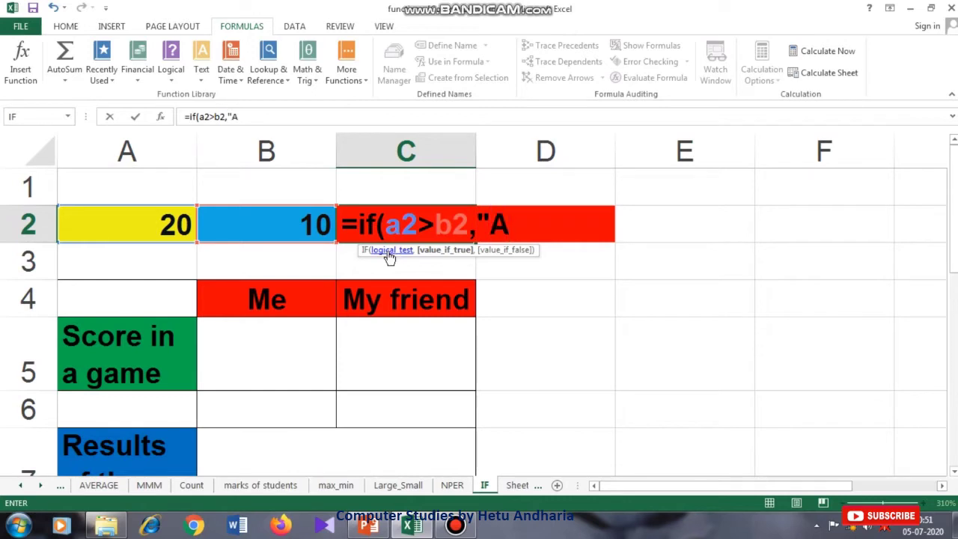
pyautogui.write('2 is bigger')
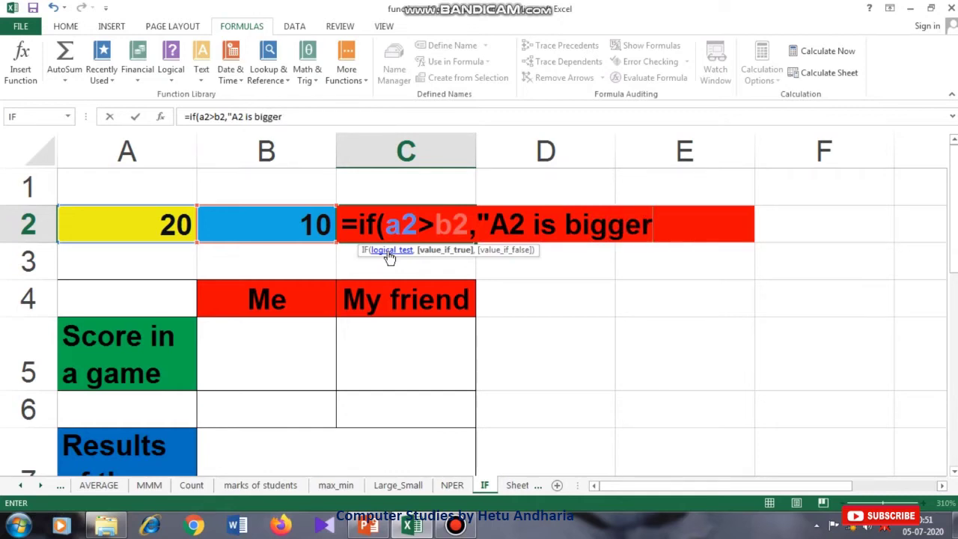
pyautogui.write('"')
pyautogui.write(',')
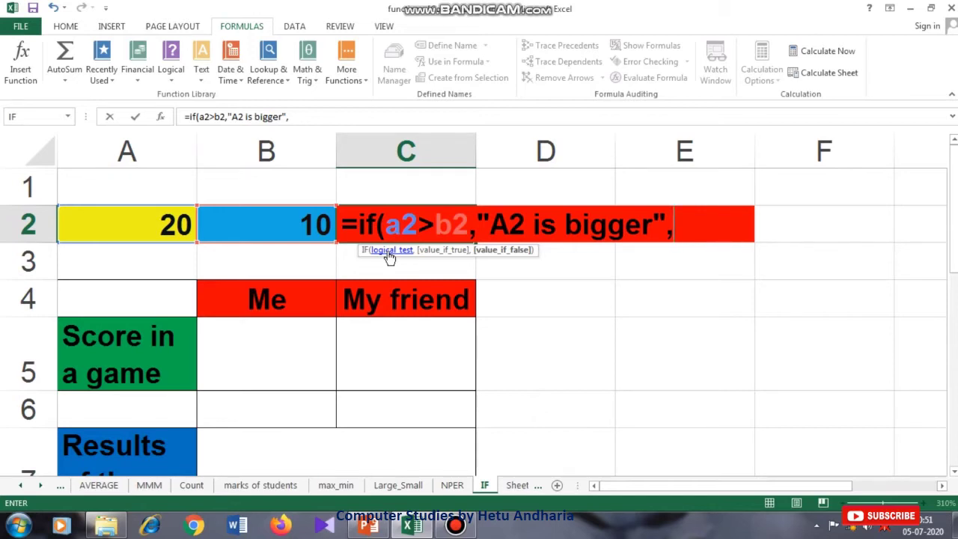
pyautogui.write('"')
pyautogui.write('B')
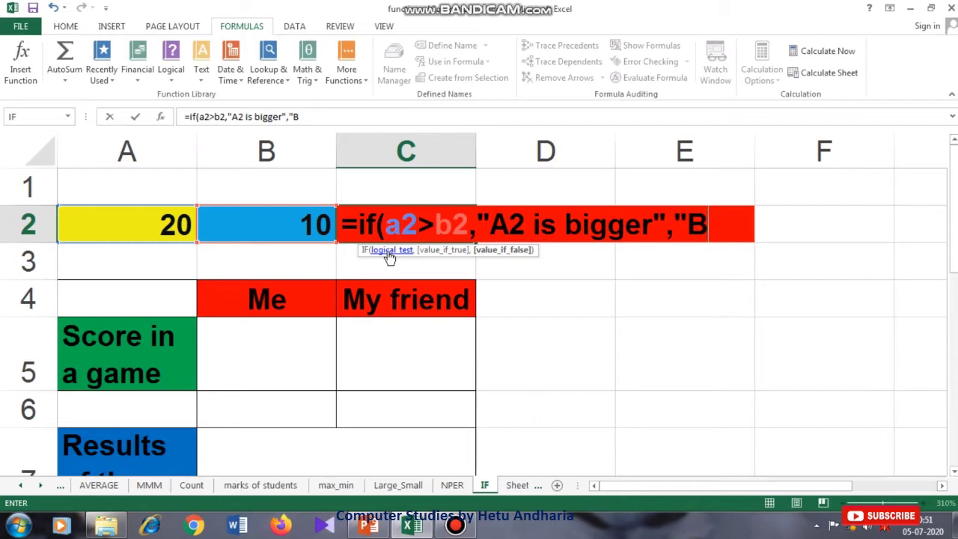
pyautogui.write('1 is')
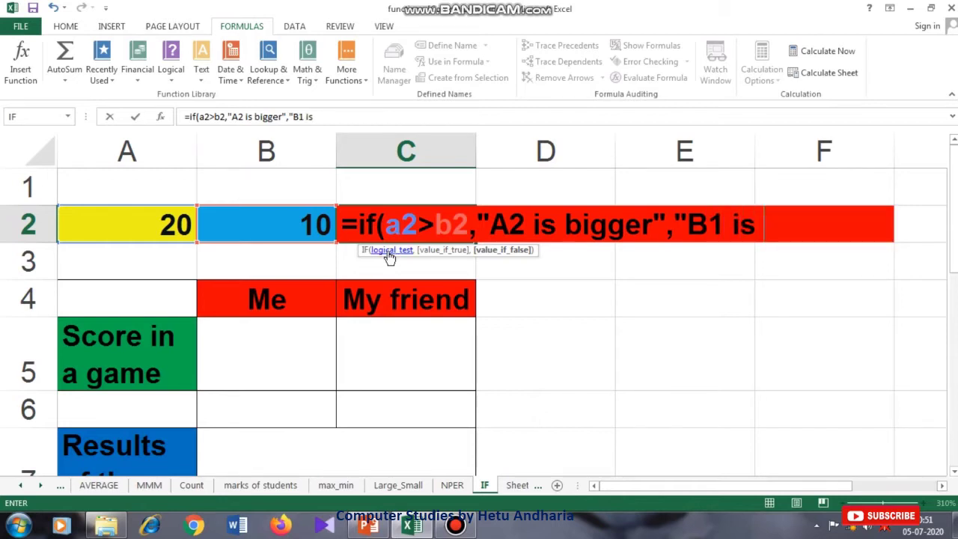
pyautogui.write(' bigger')
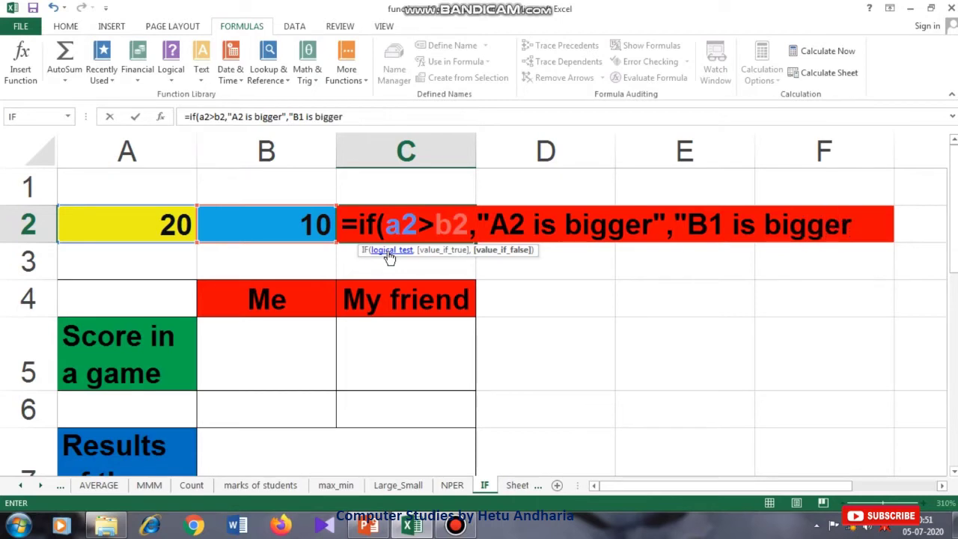
pyautogui.write('")')
pyautogui.press('Return')
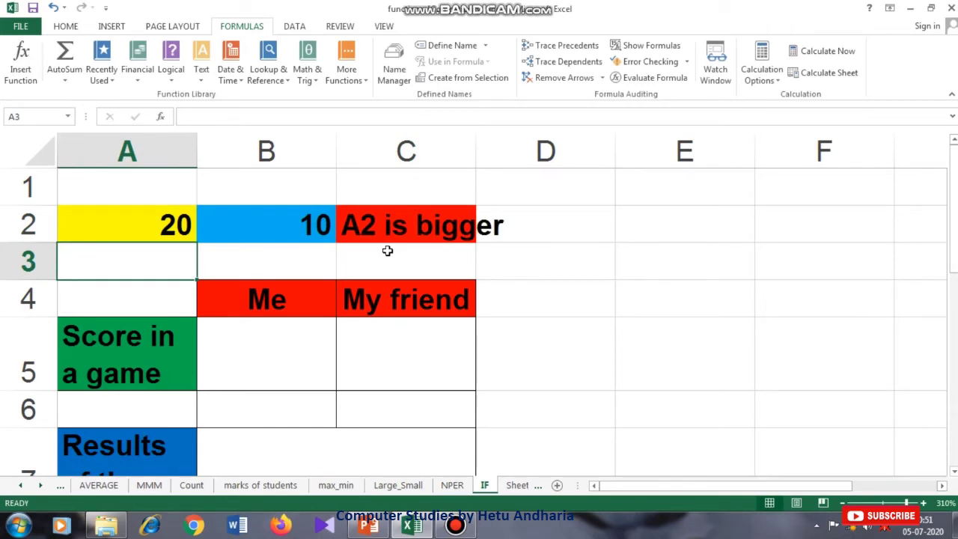
# Change the second compared number in B2 to 22 to test the IF formula's other outcome
pyautogui.click(159, 227)
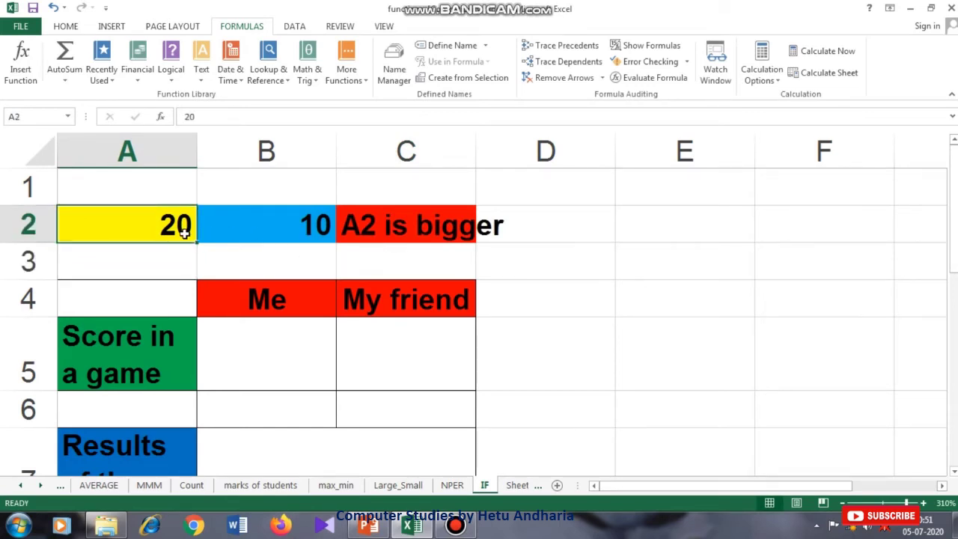
pyautogui.click(213, 225)
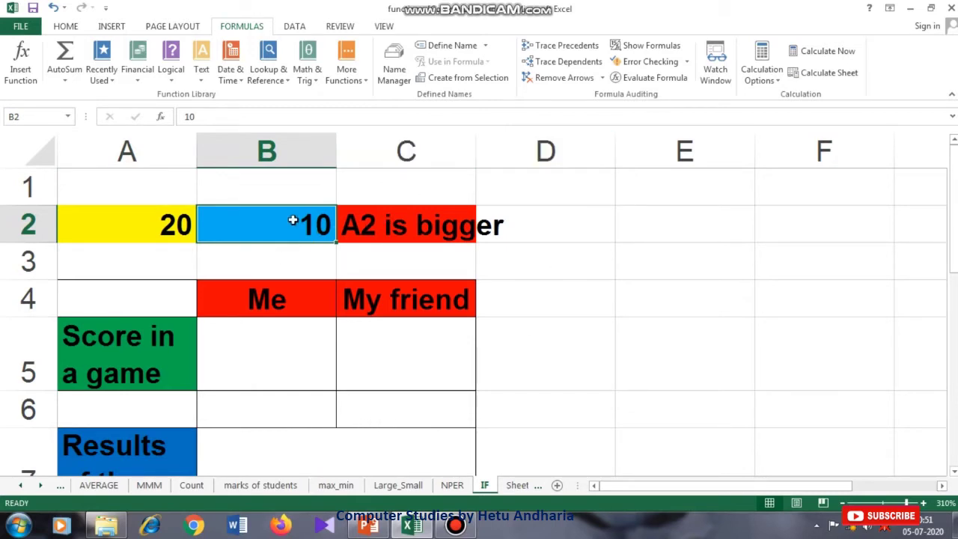
pyautogui.write('22')
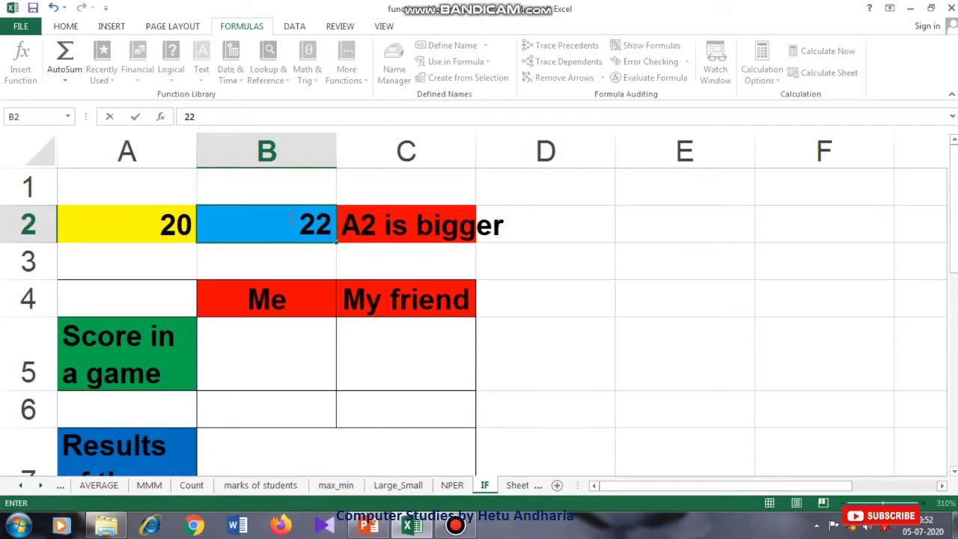
pyautogui.press('Return')
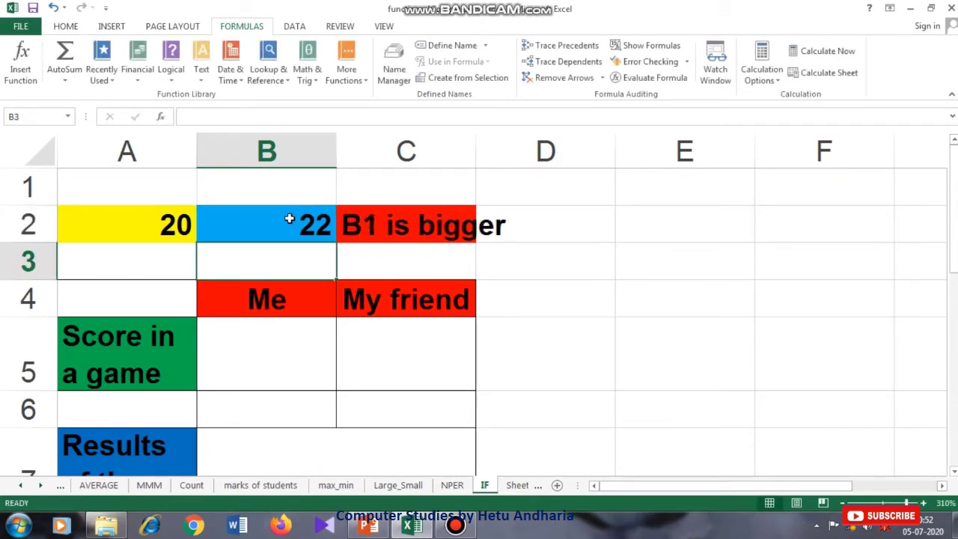
# Correct the false-result text in the C2 IF formula to "B2 is bigger"
pyautogui.click(370, 220)
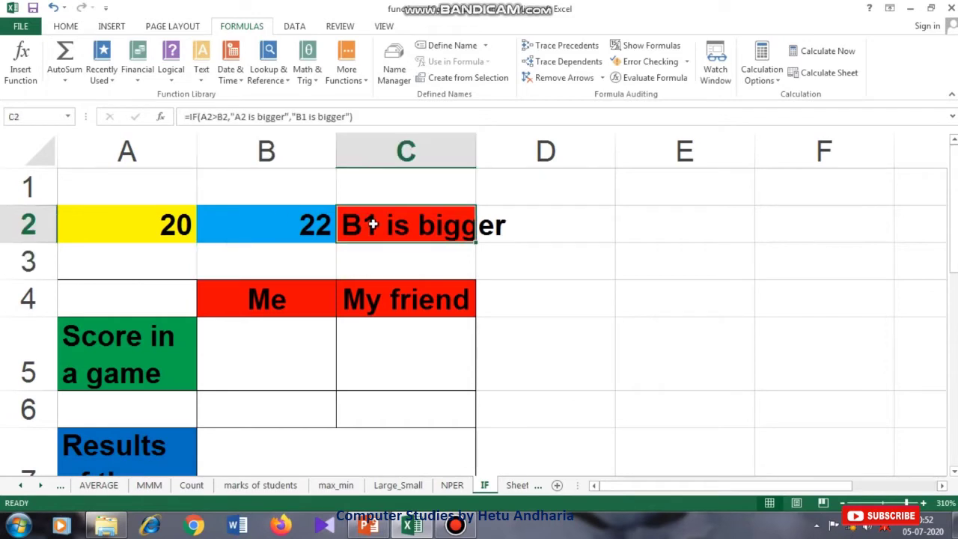
pyautogui.click(300, 116)
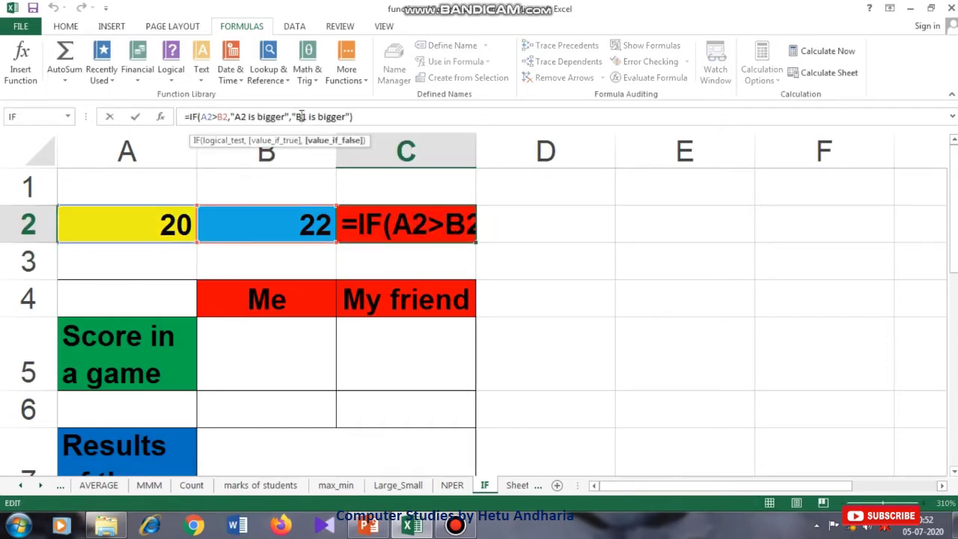
pyautogui.press('Delete')
pyautogui.write('2')
pyautogui.press('Return')
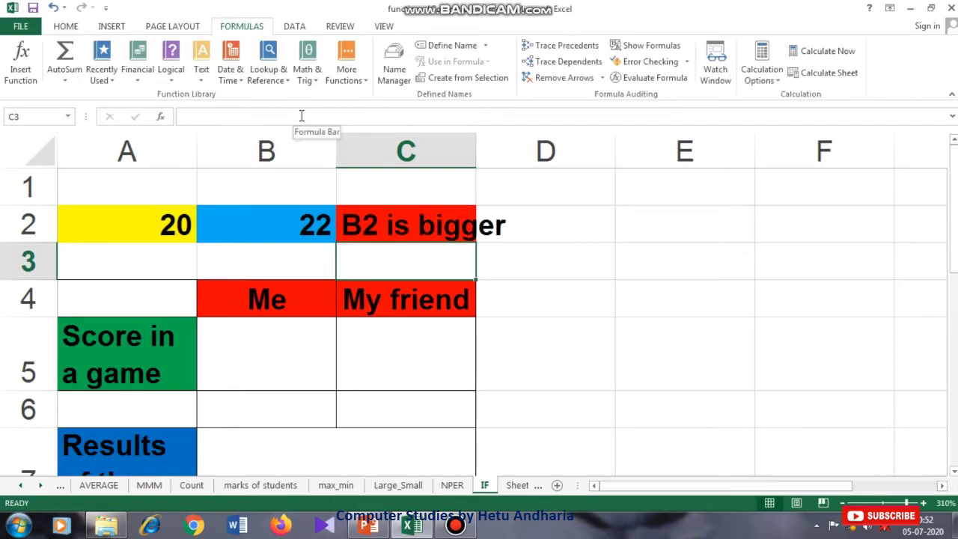
# Enter the game scores in row 5: 20 for Me in B5 and 18 for My friend in C5
pyautogui.moveTo(361, 523)
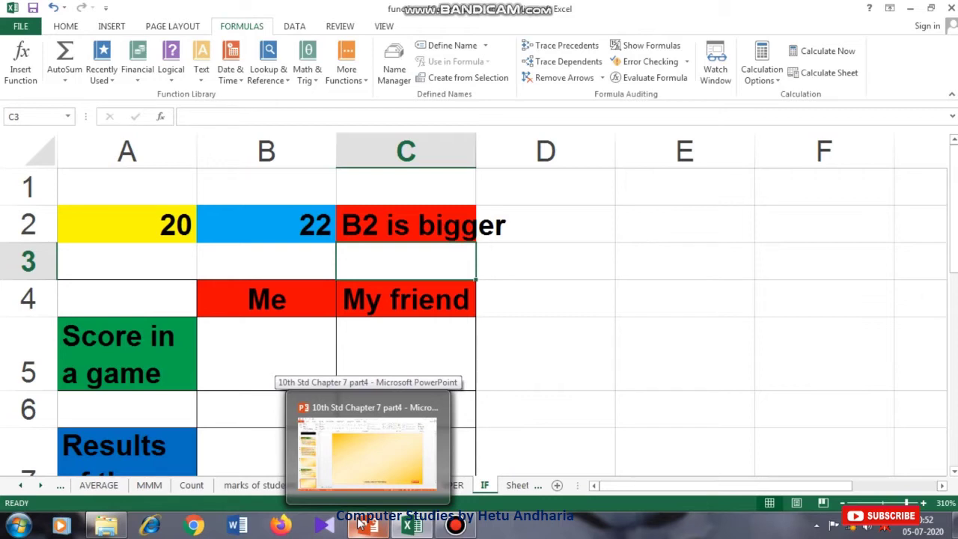
pyautogui.click(252, 228)
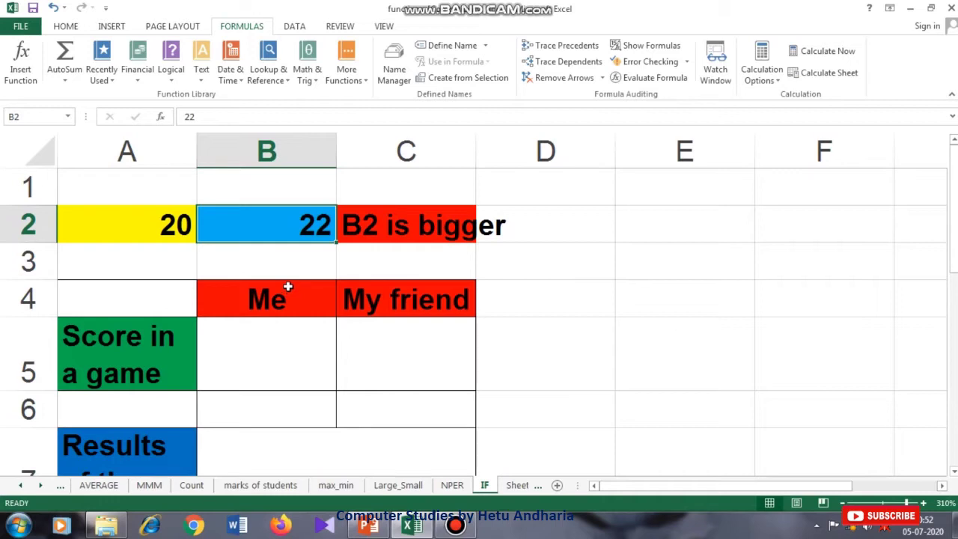
pyautogui.scroll(-1, 288, 360)
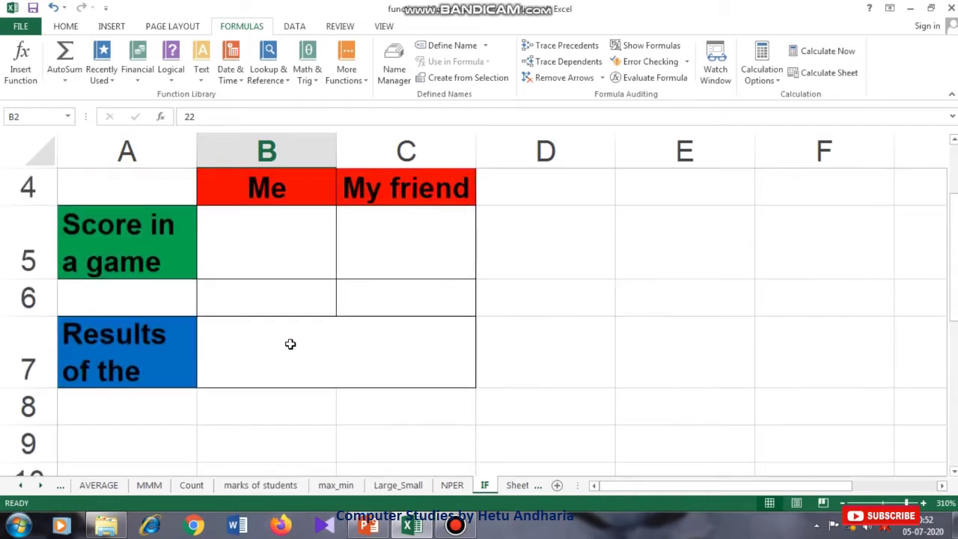
pyautogui.click(286, 246)
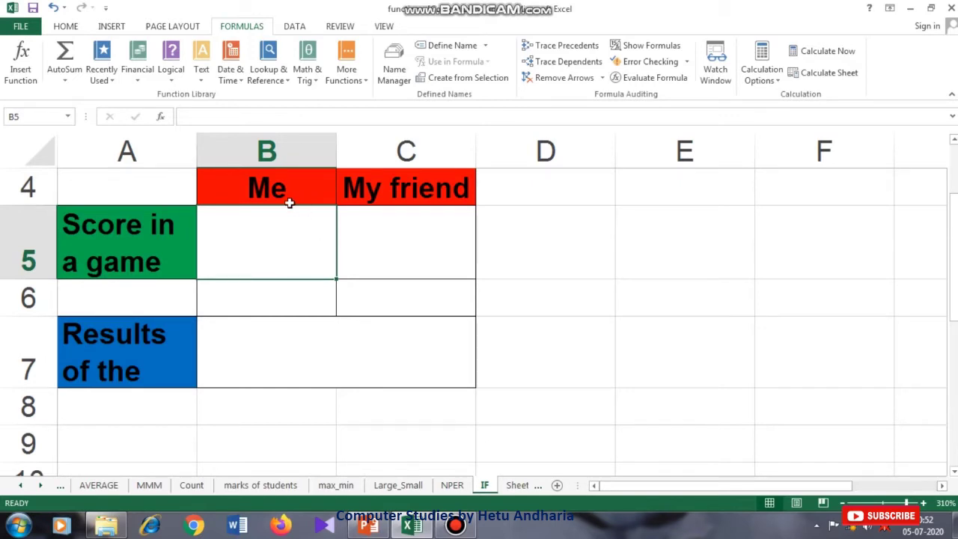
pyautogui.write('20')
pyautogui.press('Tab')
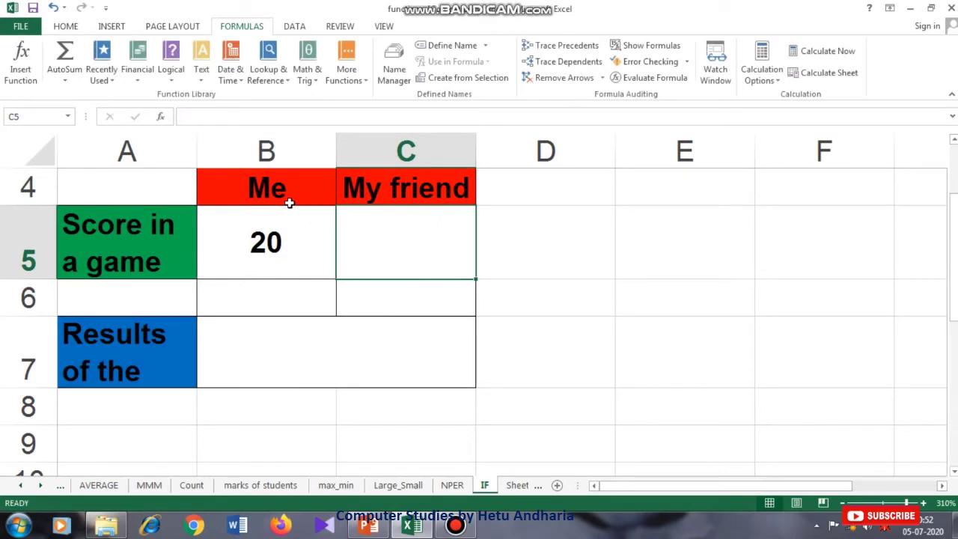
pyautogui.write('18')
pyautogui.press('Return')
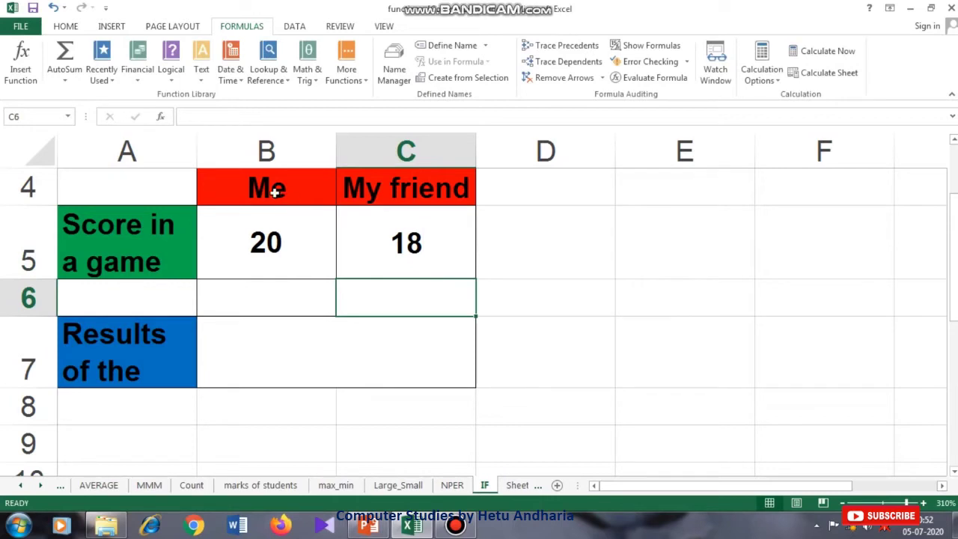
# Search for "if" in Insert Function and start an IF function in the merged results cell B7
pyautogui.click(302, 360)
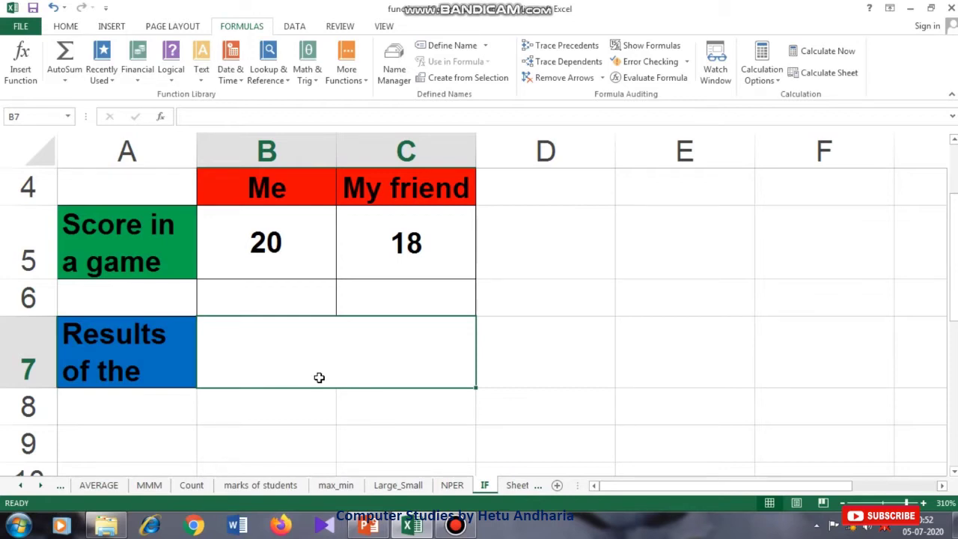
pyautogui.click(286, 263)
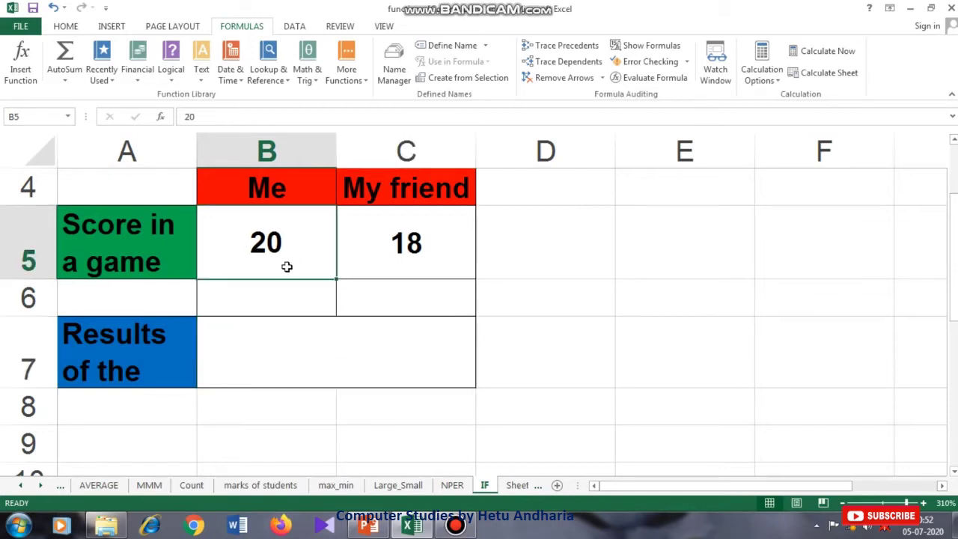
pyautogui.click(282, 355)
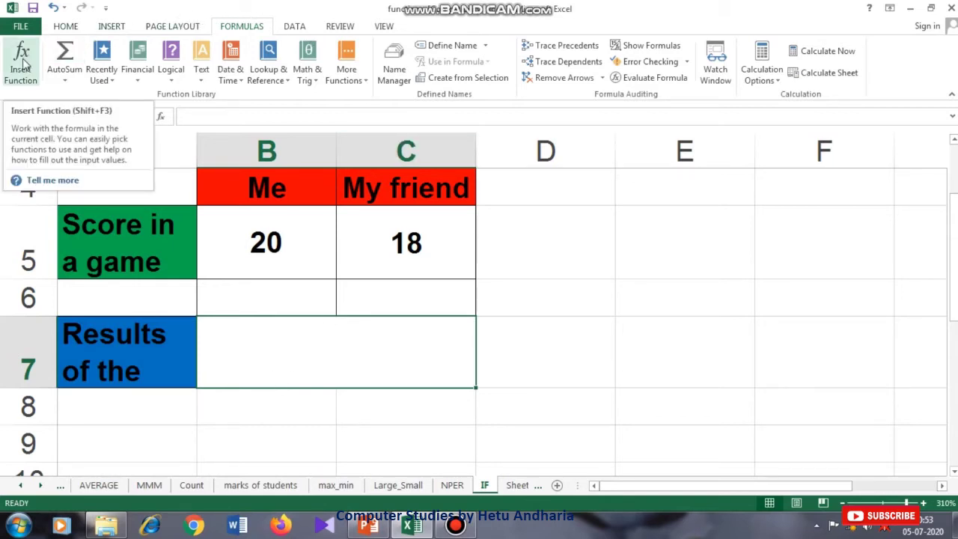
pyautogui.click(67, 26)
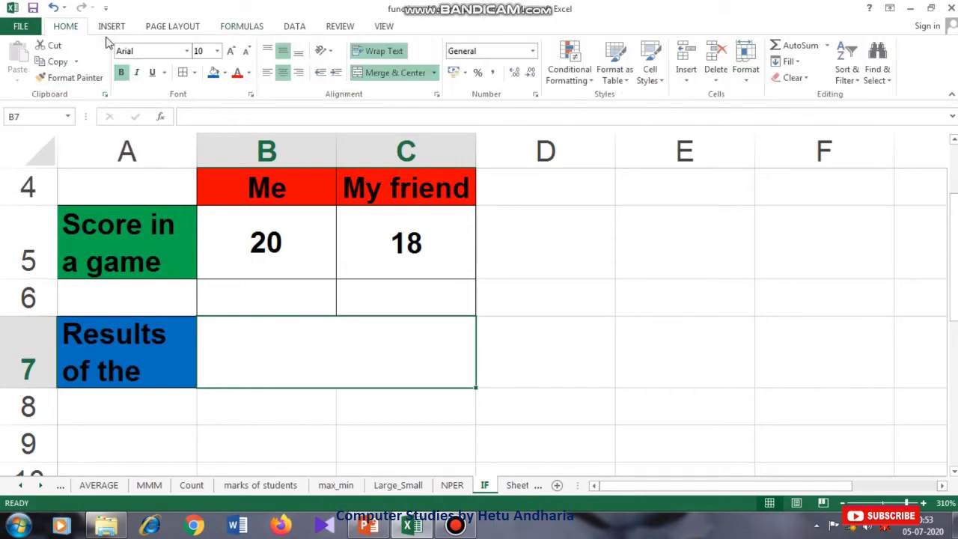
pyautogui.click(241, 27)
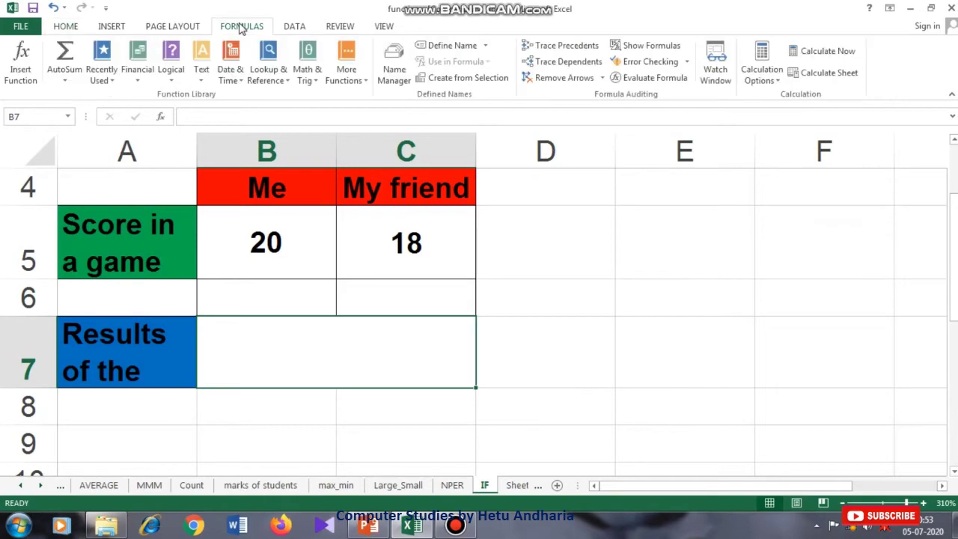
pyautogui.click(21, 74)
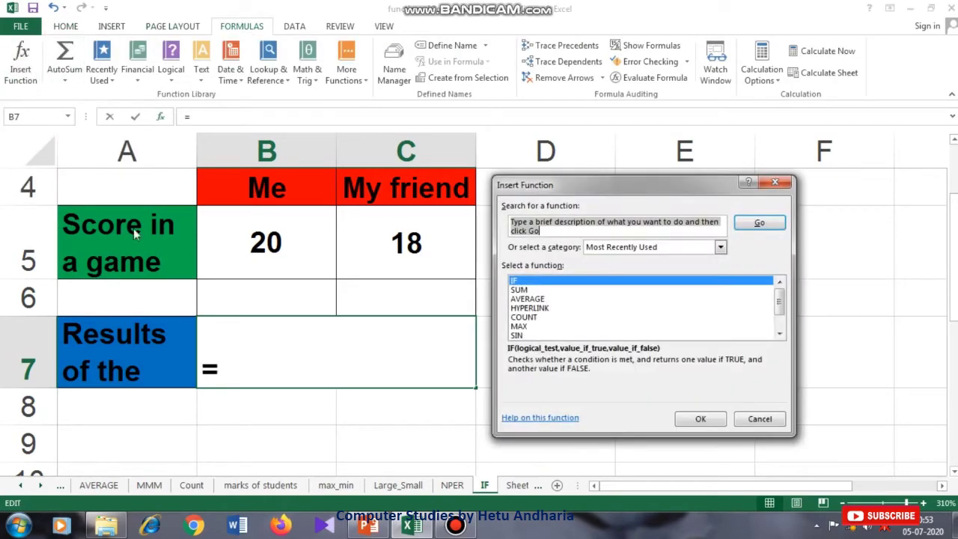
pyautogui.moveTo(530, 192)
pyautogui.mouseDown()
pyautogui.moveTo(483, 191)
pyautogui.moveTo(516, 185)
pyautogui.mouseUp()
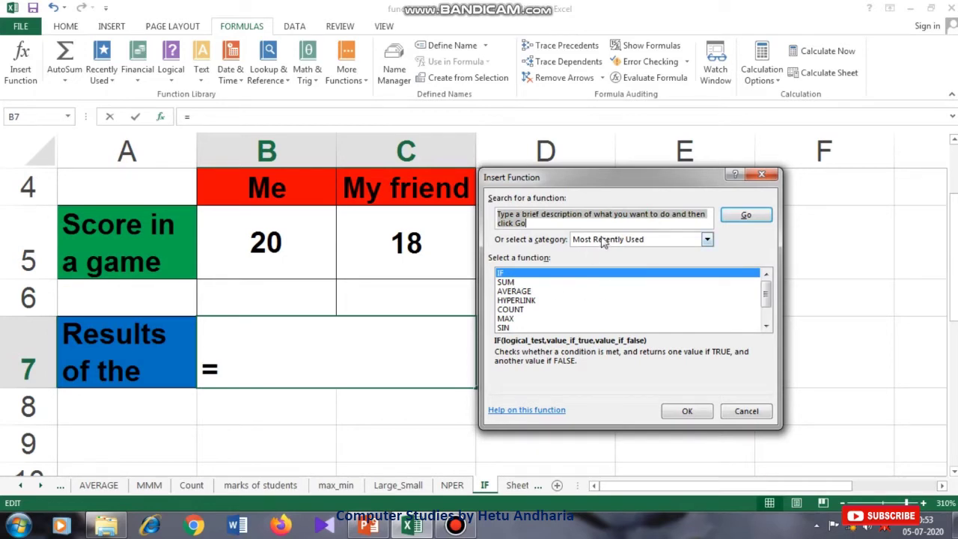
pyautogui.write('if')
pyautogui.press('Return')
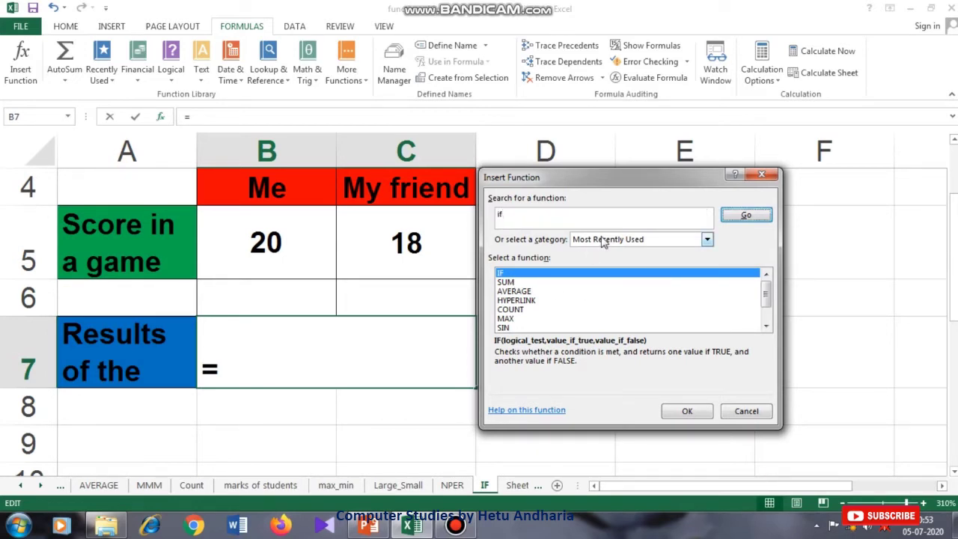
pyautogui.click(687, 411)
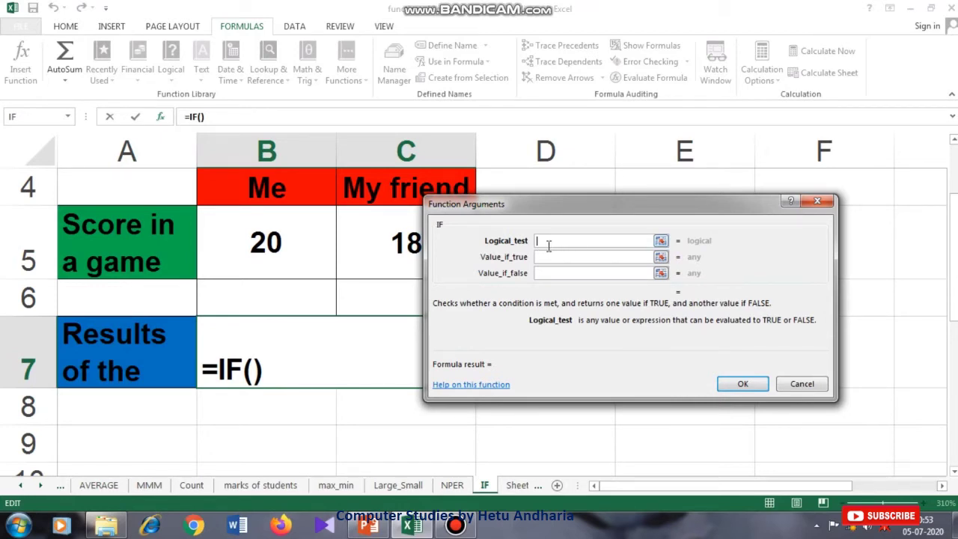
# Set the IF function's logical test to B5>C5, comparing the two game scores
pyautogui.click(278, 236)
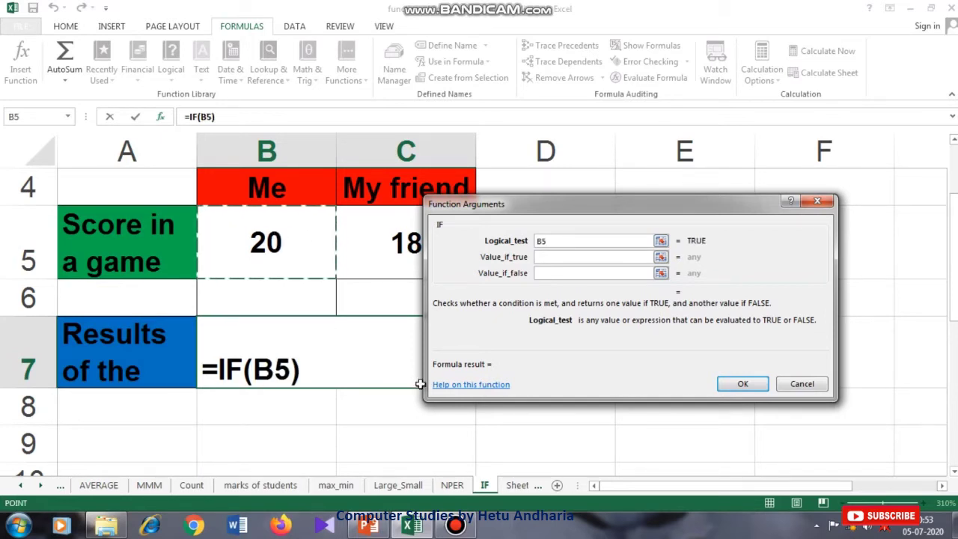
pyautogui.write('>')
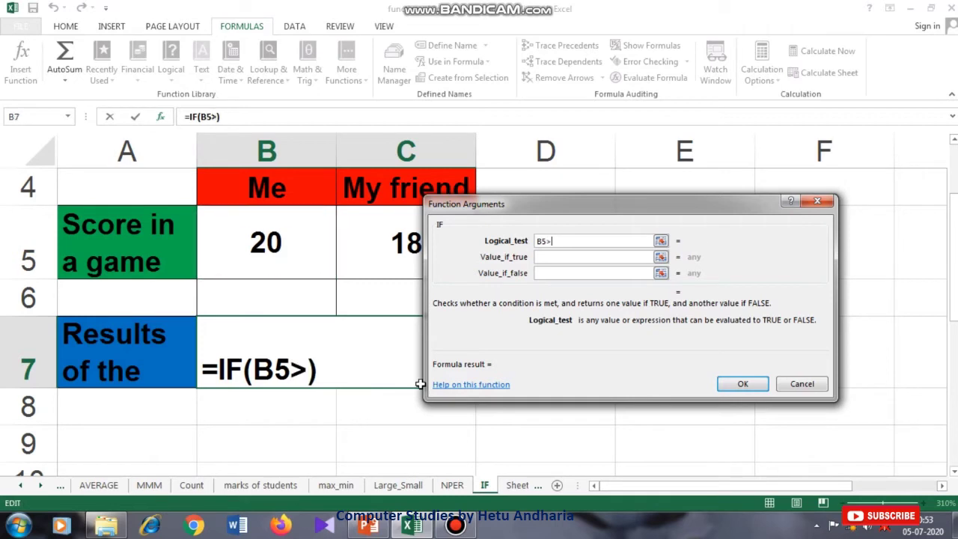
pyautogui.click(393, 237)
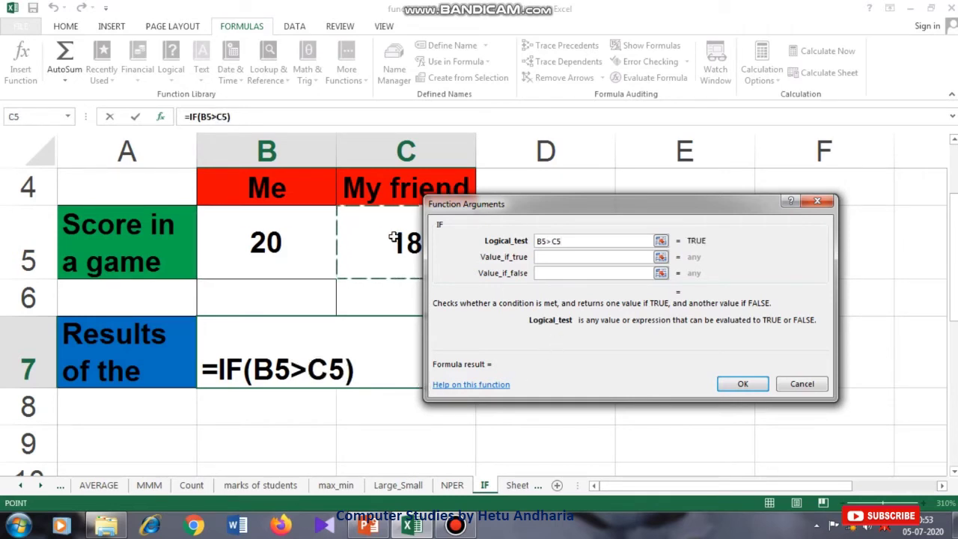
pyautogui.press('Tab')
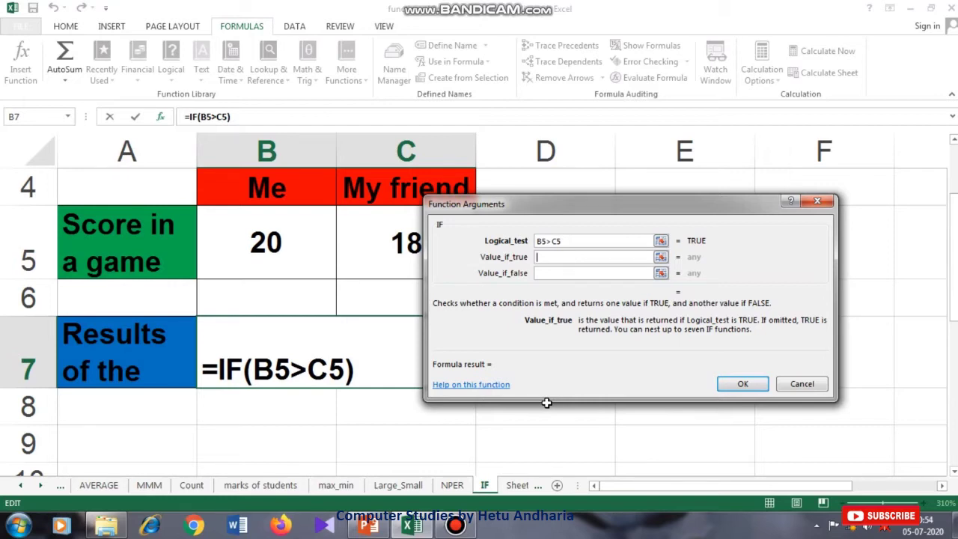
# Set the true value to "I win" and the false value to "My fiend win", and insert the IF formula in B7
pyautogui.write('I wi')
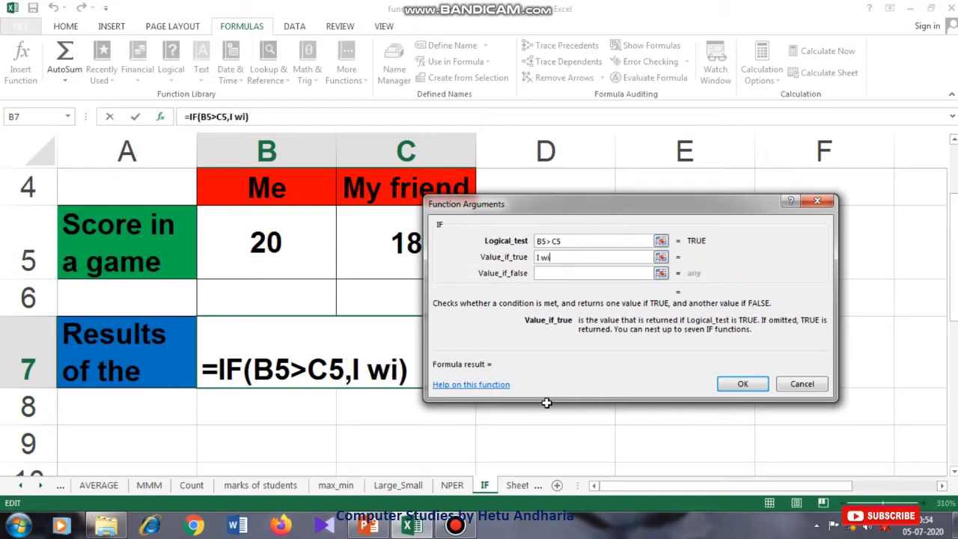
pyautogui.write('n')
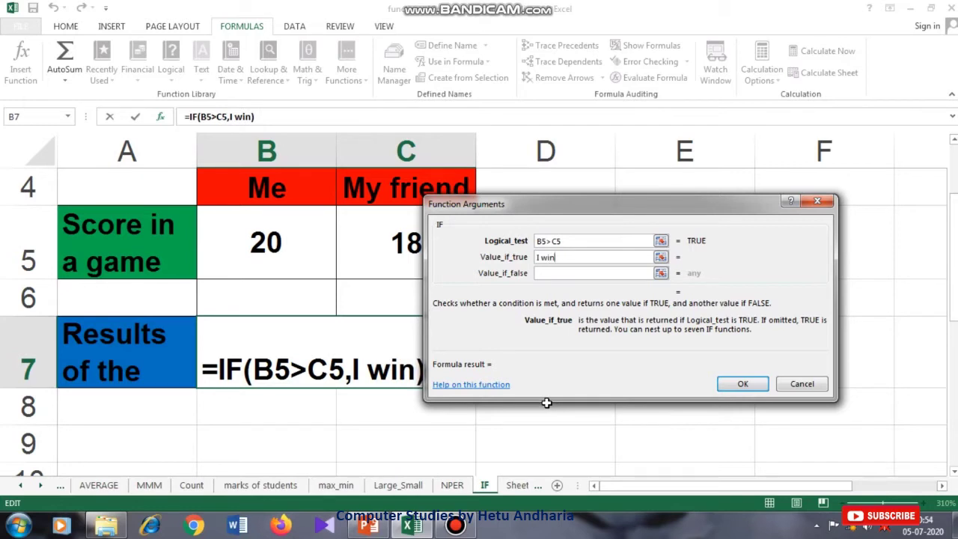
pyautogui.press('Tab')
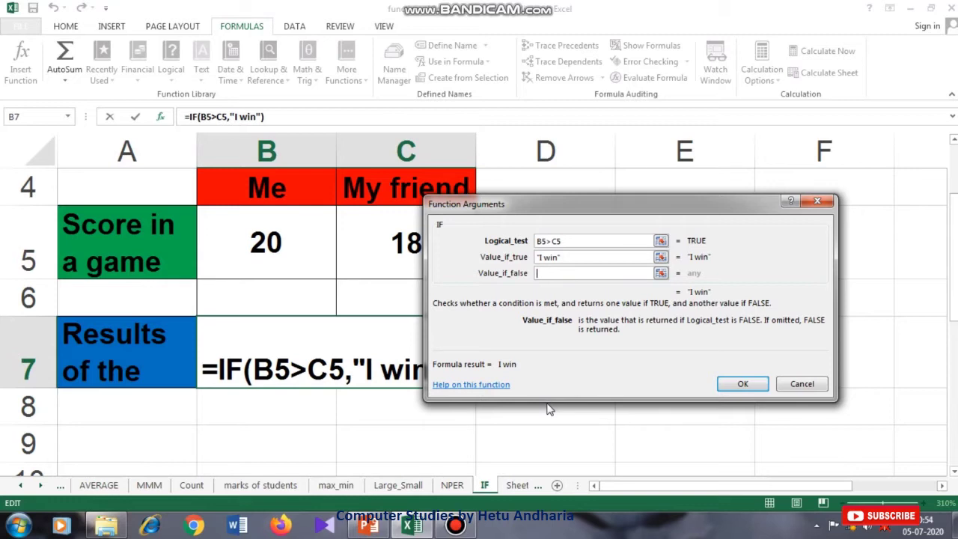
pyautogui.write('"My f')
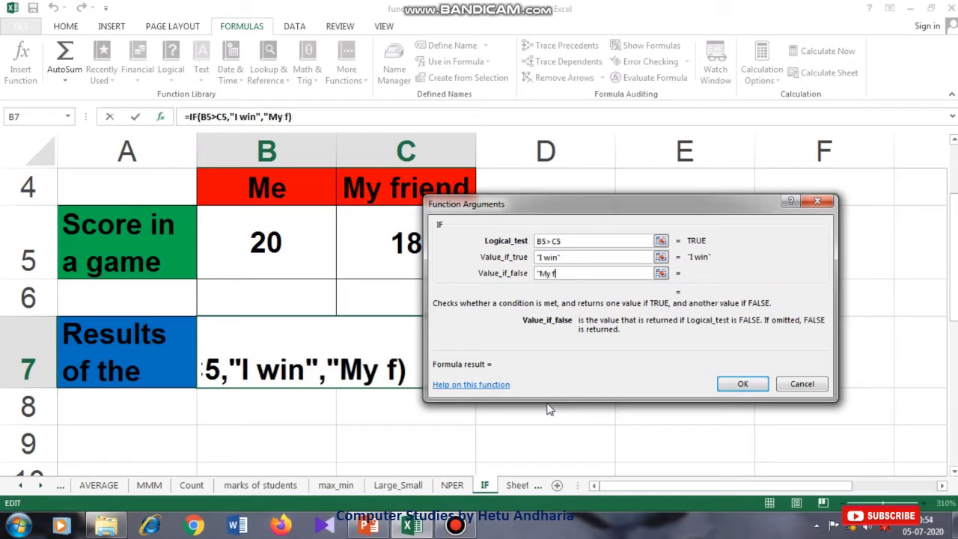
pyautogui.write('iend')
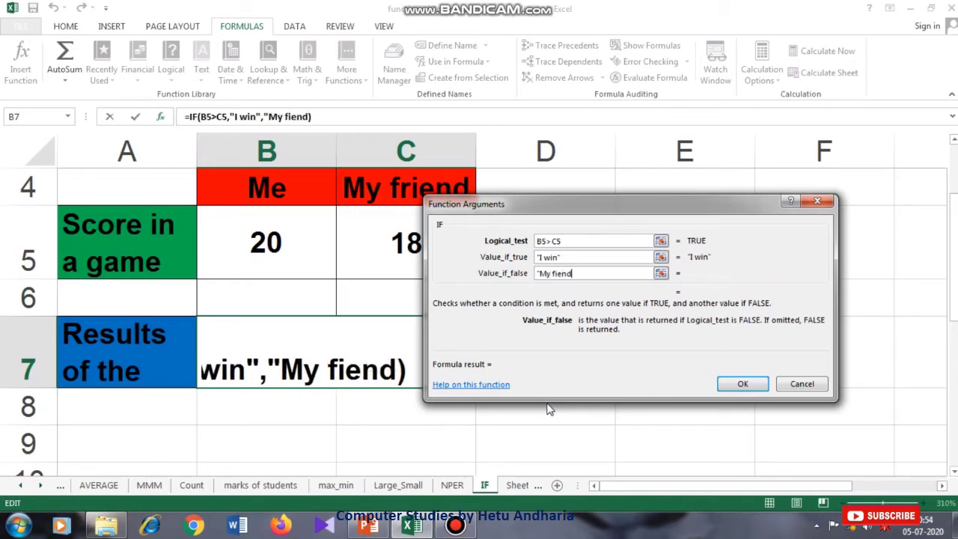
pyautogui.write(' win')
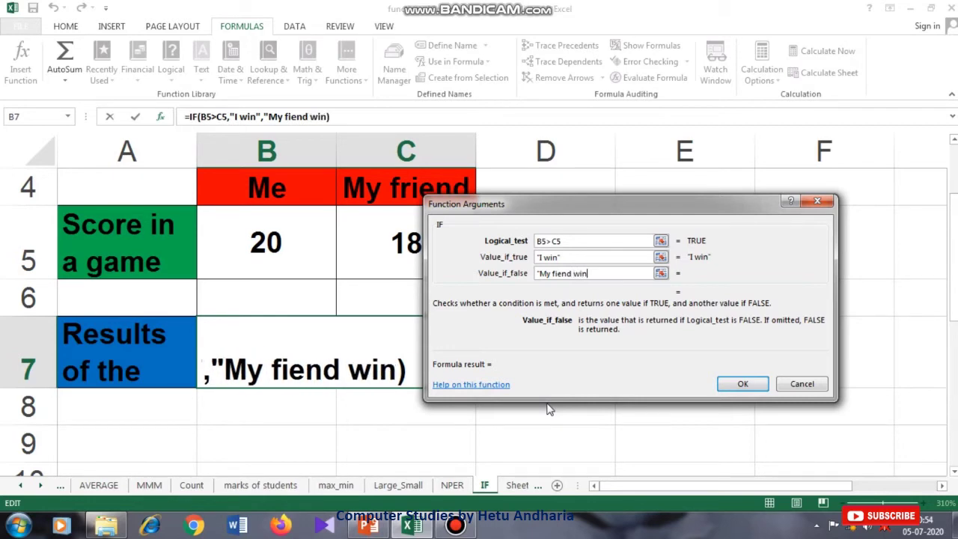
pyautogui.write('"')
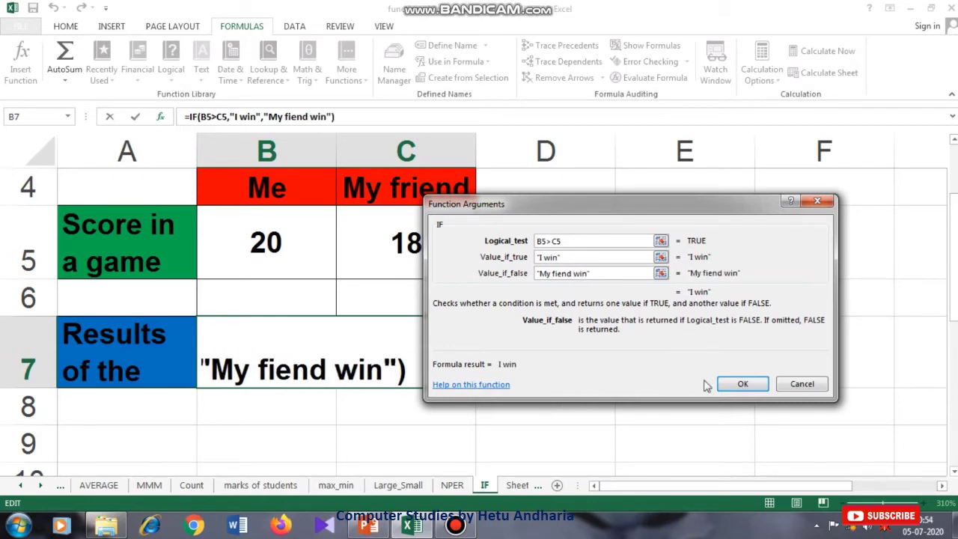
pyautogui.click(738, 381)
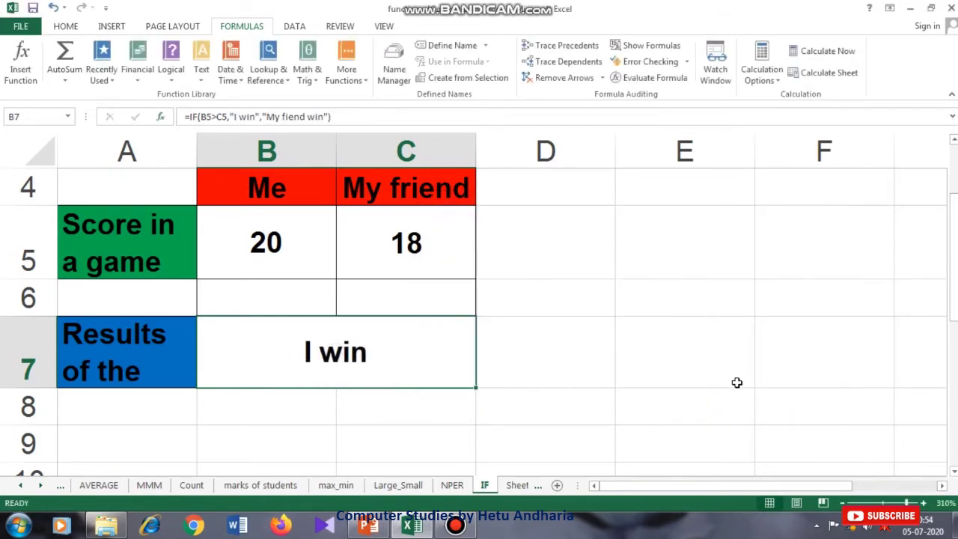
# Change the Me score in B5 to 17 to test the game-result formula
pyautogui.click(289, 245)
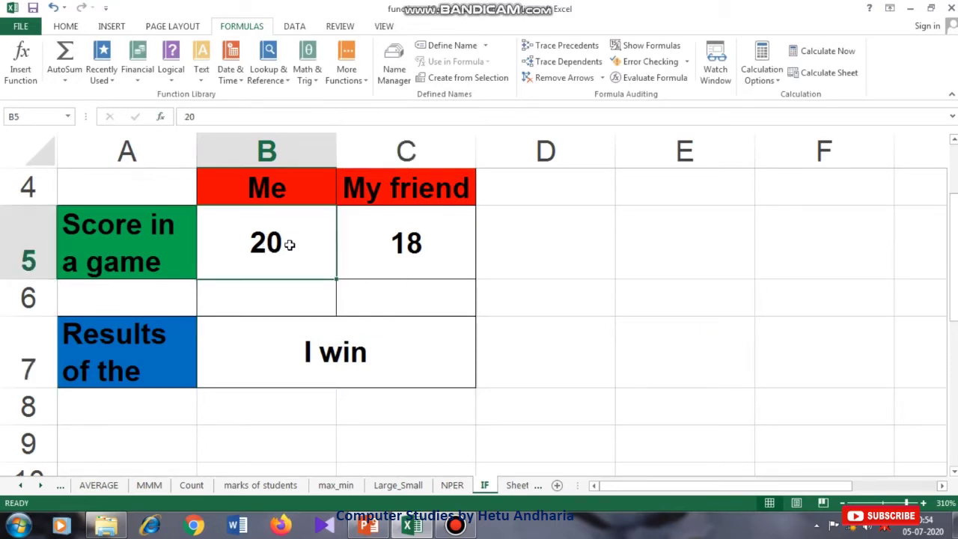
pyautogui.write('17')
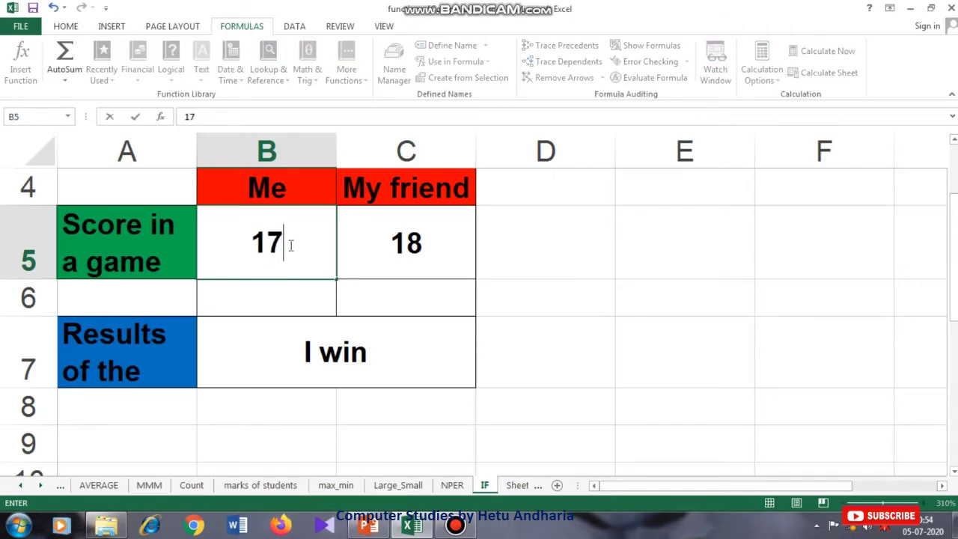
pyautogui.hotkey('ctrl', 'Return')
pyautogui.press('Down')
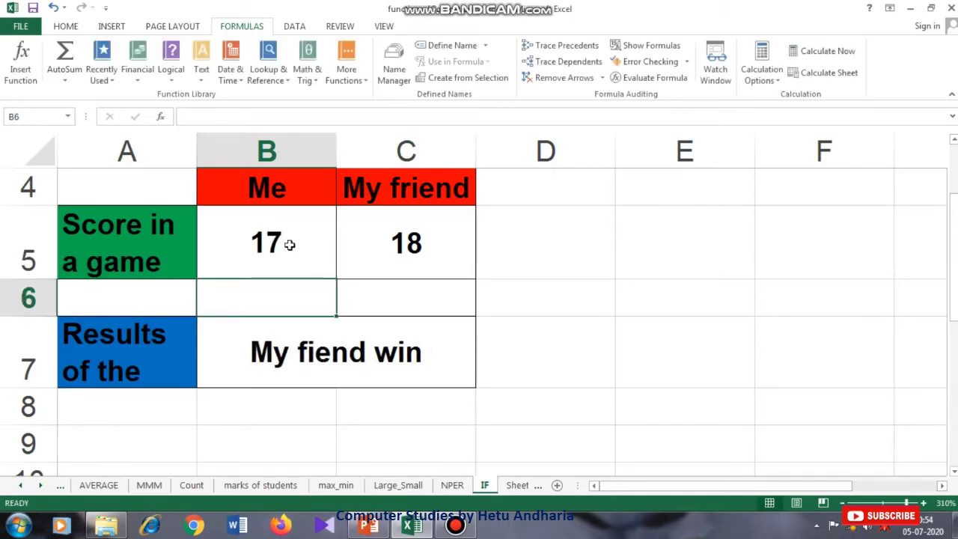
# Correct the false value's spelling in the B7 IF formula so it reads "My friend win"
pyautogui.click(389, 349)
pyautogui.click(282, 117)
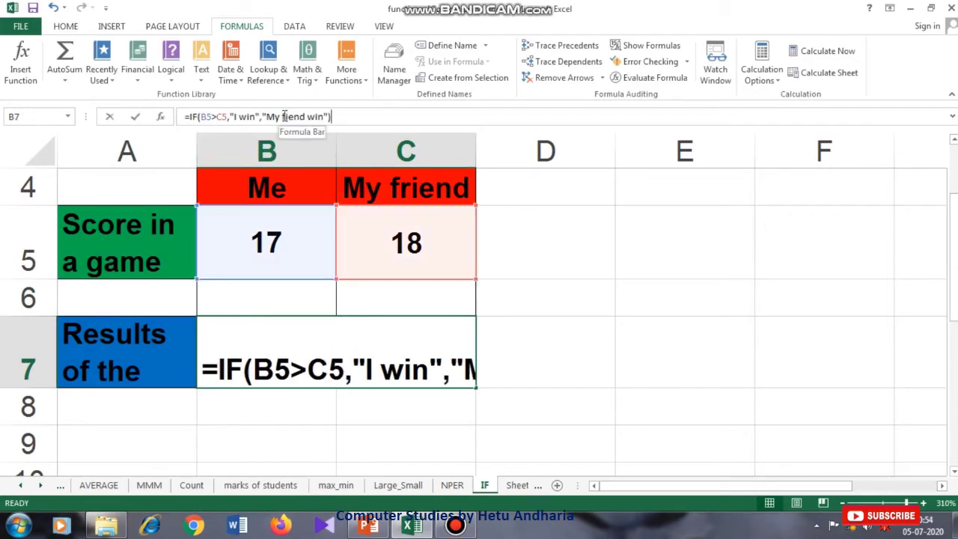
pyautogui.write('r')
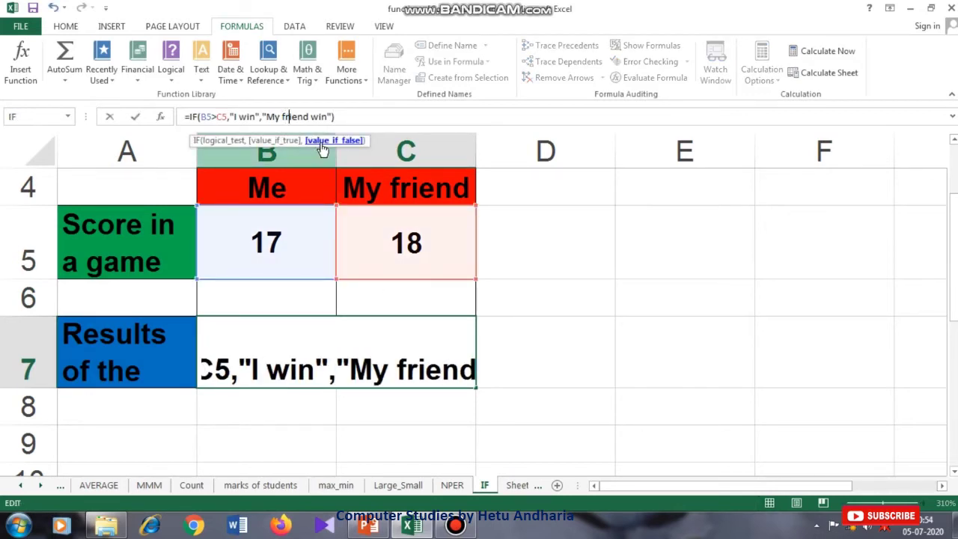
pyautogui.press('Return')
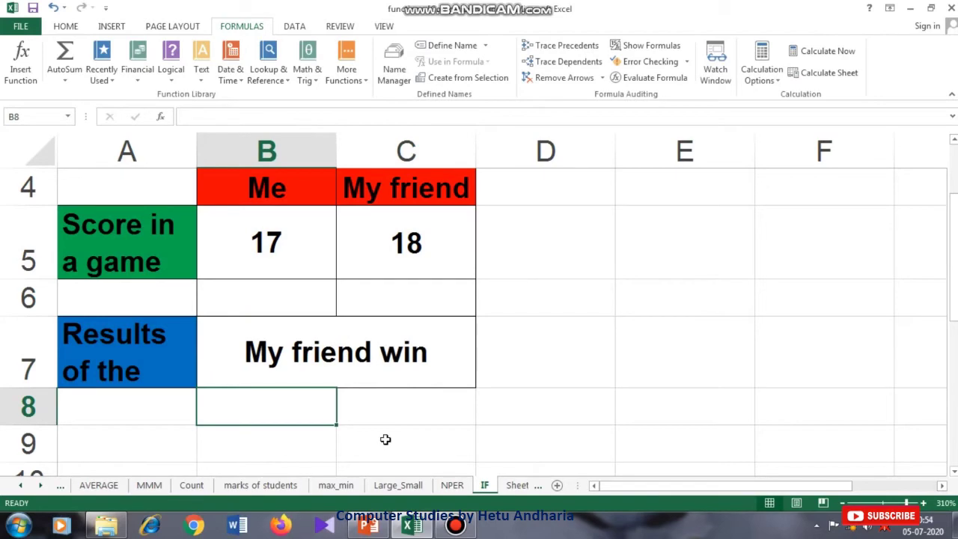
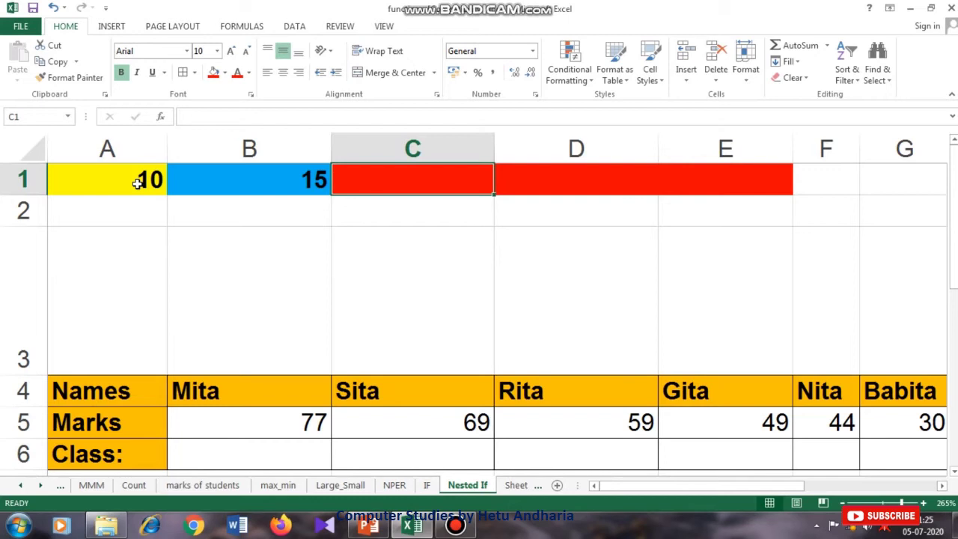
# Start an IF formula in C1 of the Nested If sheet that tests a1=b1 and returns "Equal" when true
pyautogui.write('=')
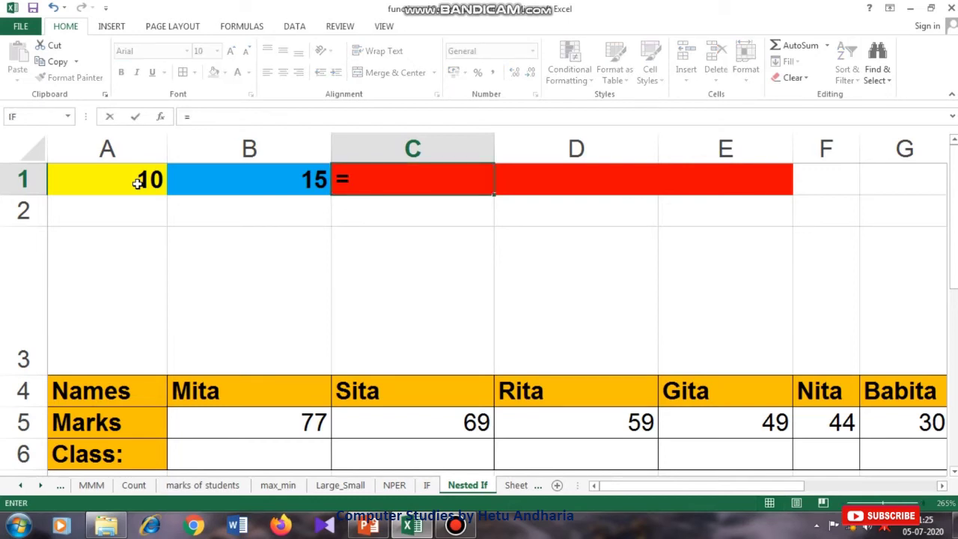
pyautogui.write('if(')
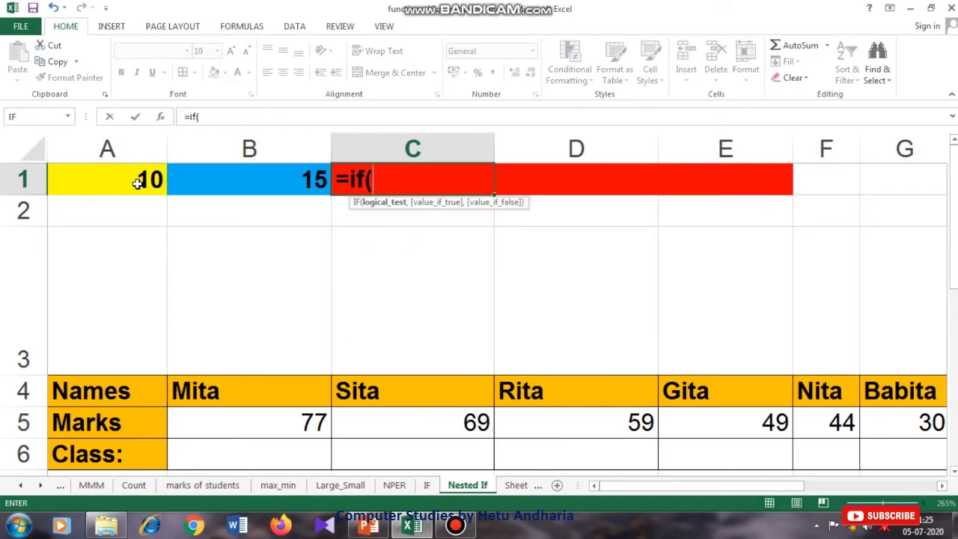
pyautogui.write('a1')
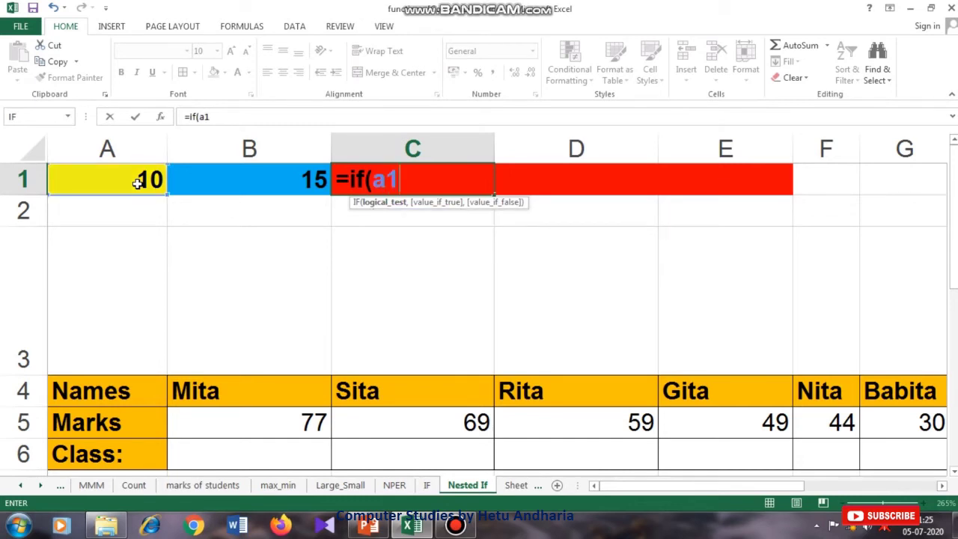
pyautogui.write('=b1')
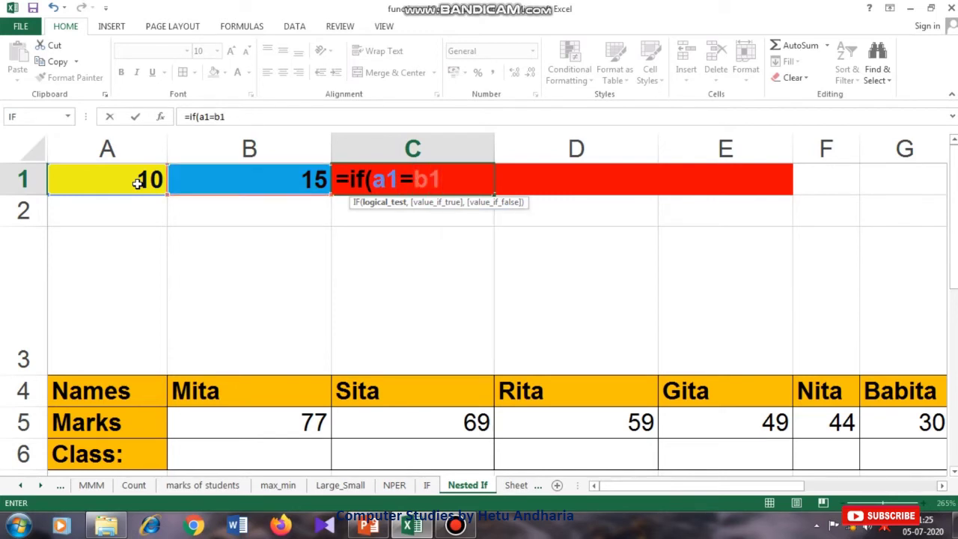
pyautogui.write(',"')
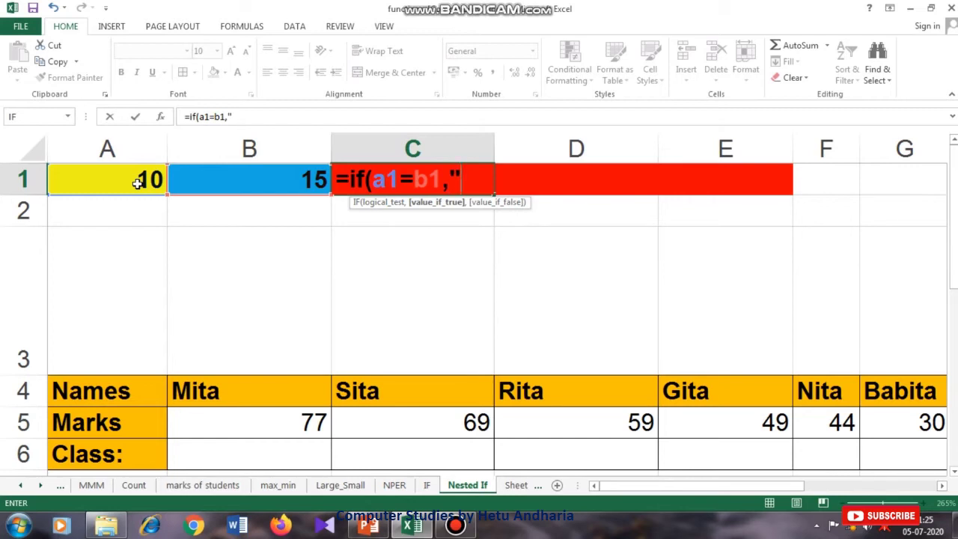
pyautogui.write('Equal"')
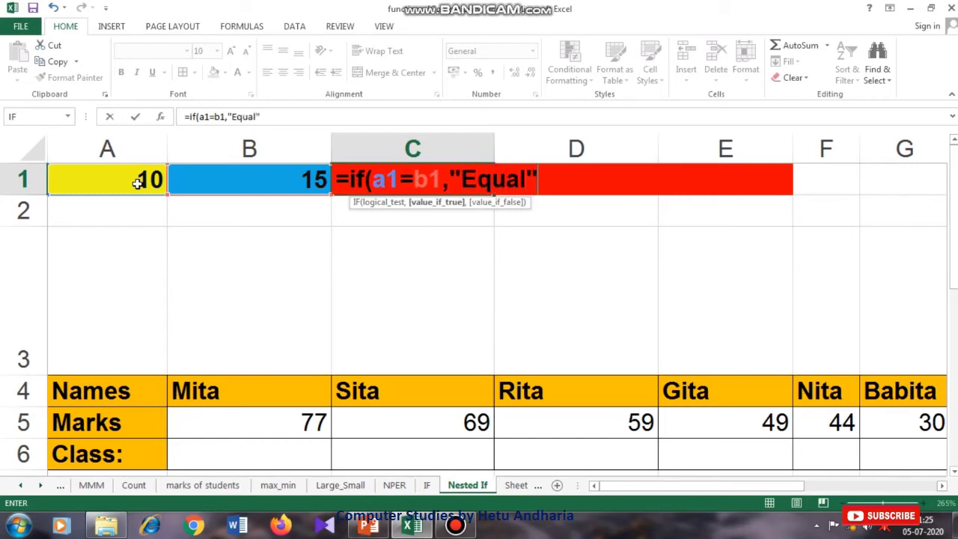
pyautogui.write(',')
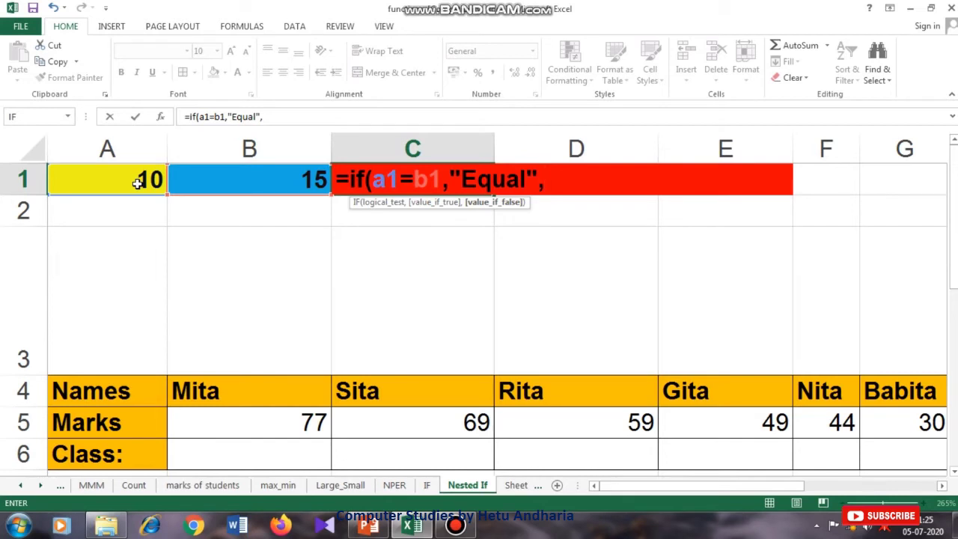
# Nest a second IF as the false value of the C1 formula, with the logical test a1>b1
pyautogui.write('if')
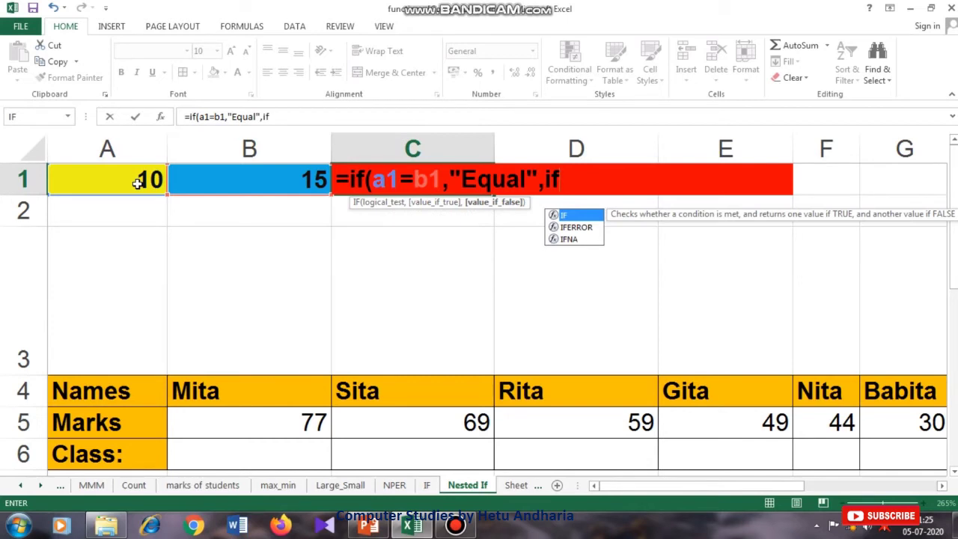
pyautogui.write('(')
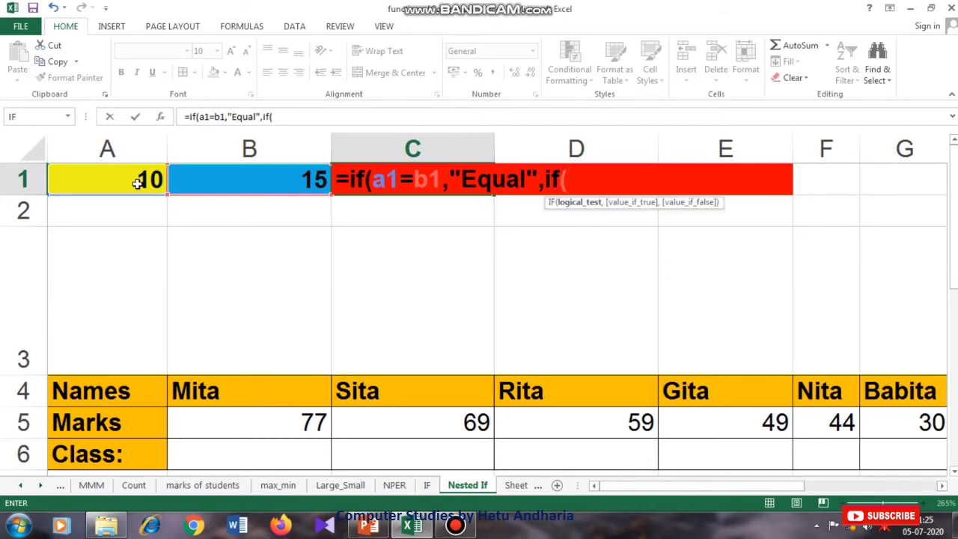
pyautogui.write('a1>')
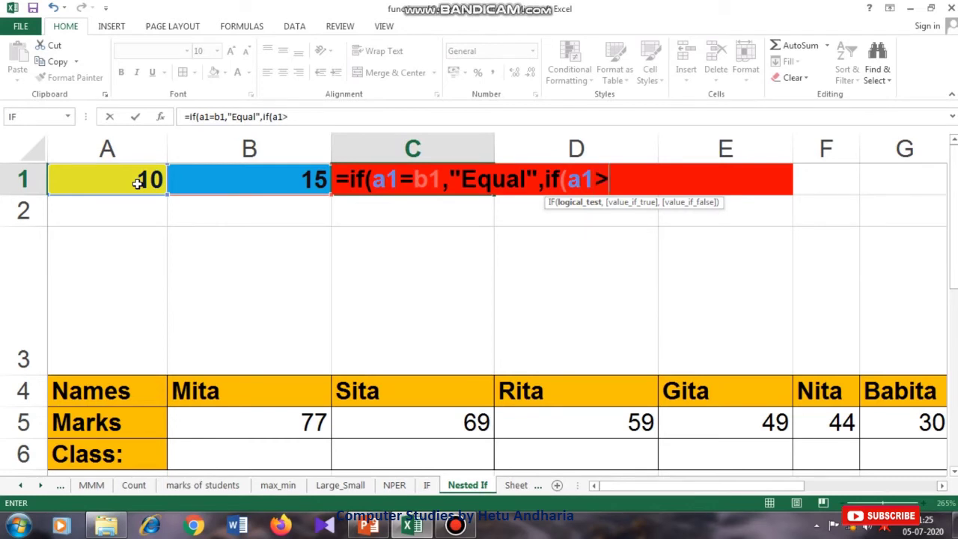
pyautogui.write('b1')
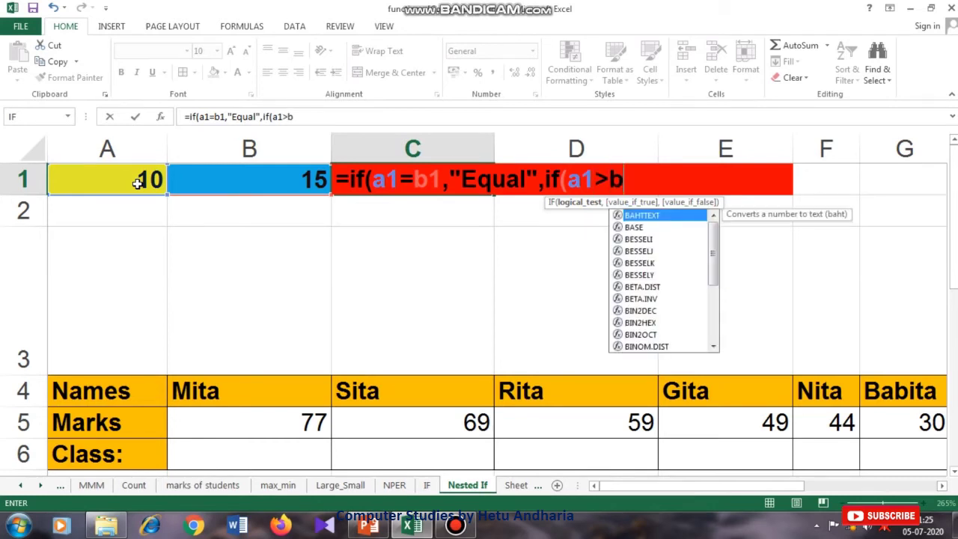
pyautogui.write(',')
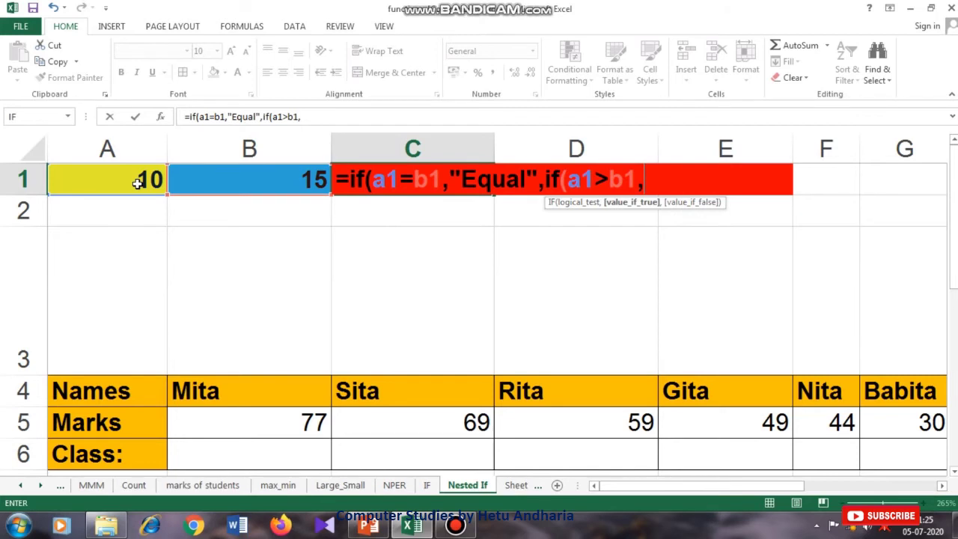
# Give the nested IF the true value "A1 is bigger" and false value "b1 is bigger", then close and enter the C1 formula
pyautogui.write('"A1 i')
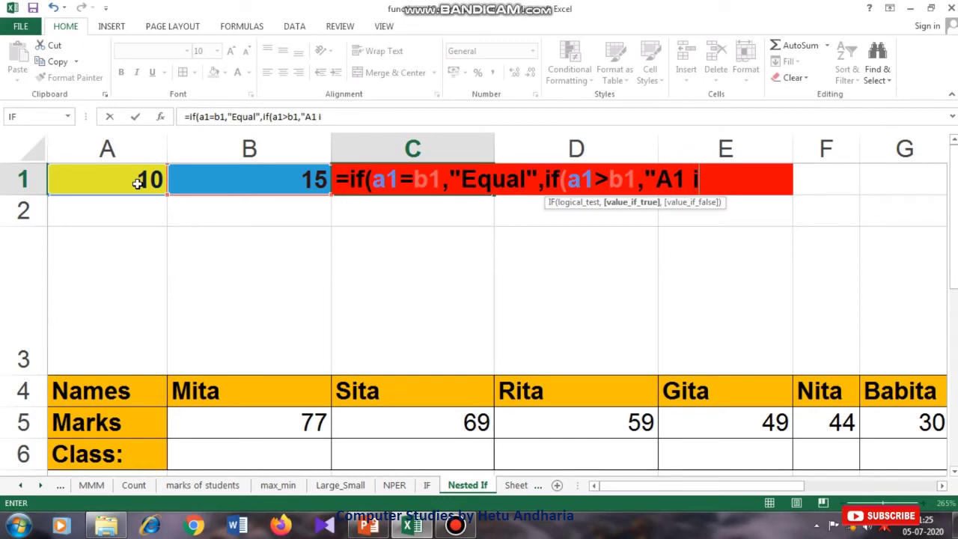
pyautogui.write('s bigger')
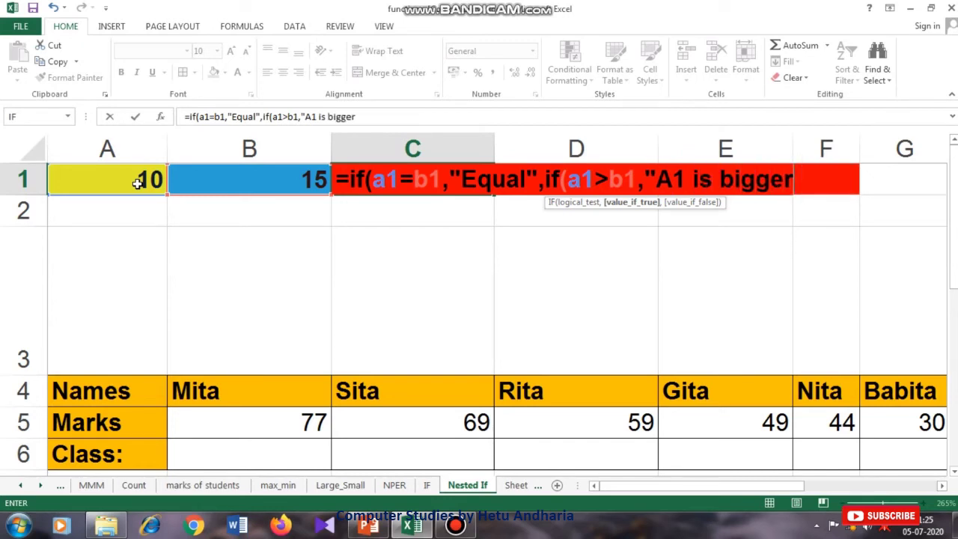
pyautogui.write('",')
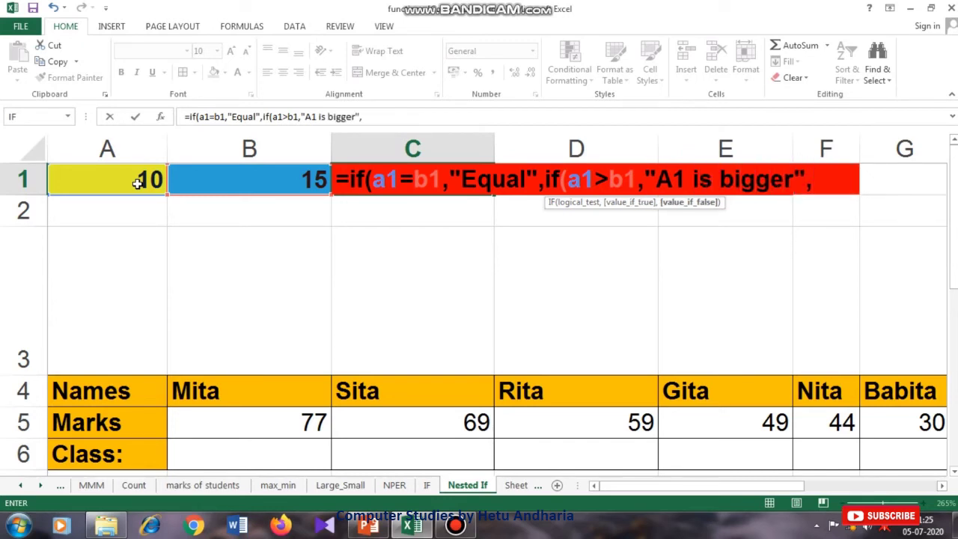
pyautogui.write('"b1 is bigg')
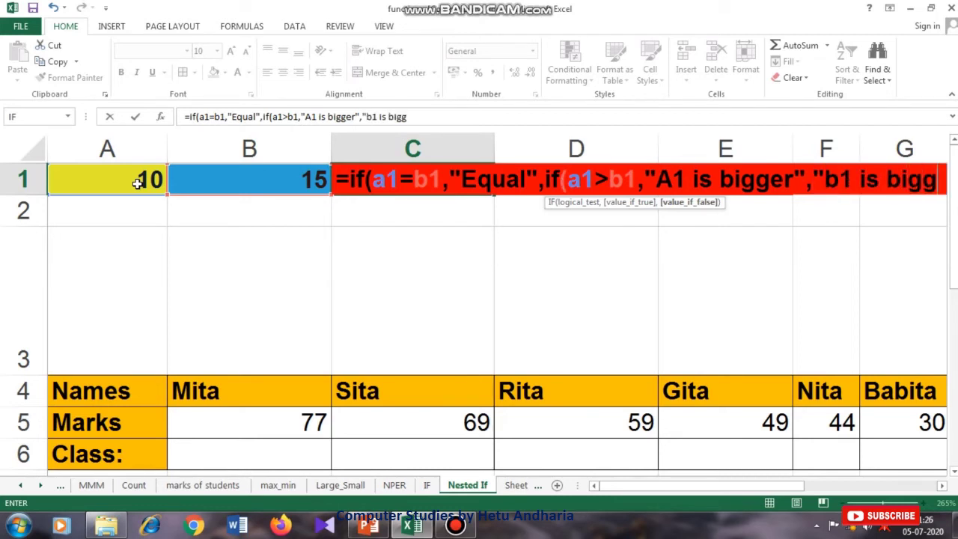
pyautogui.write('er"')
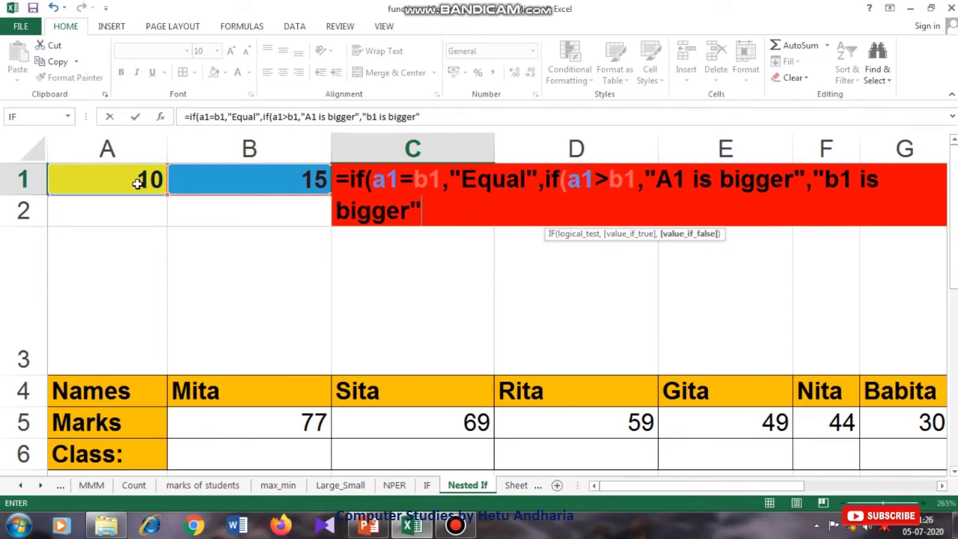
pyautogui.write('))')
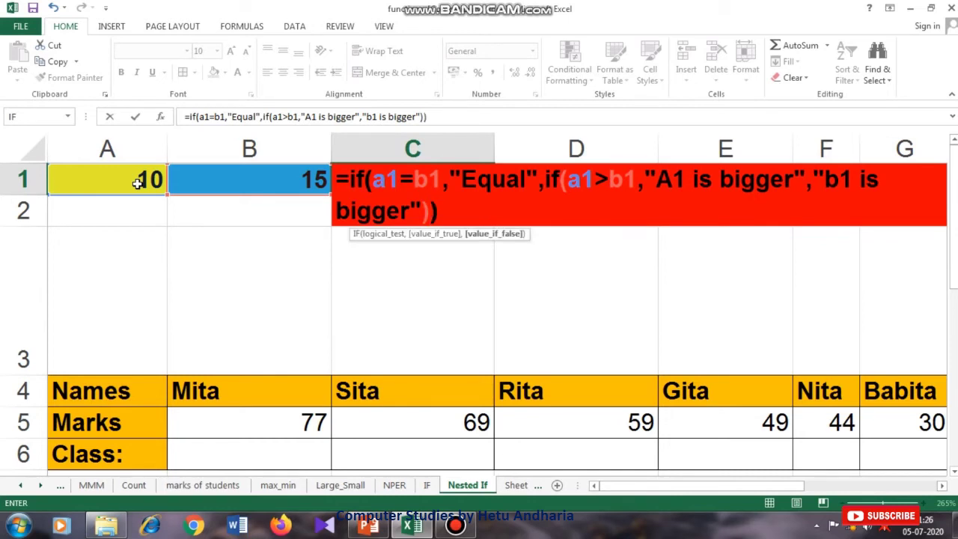
pyautogui.press('Return')
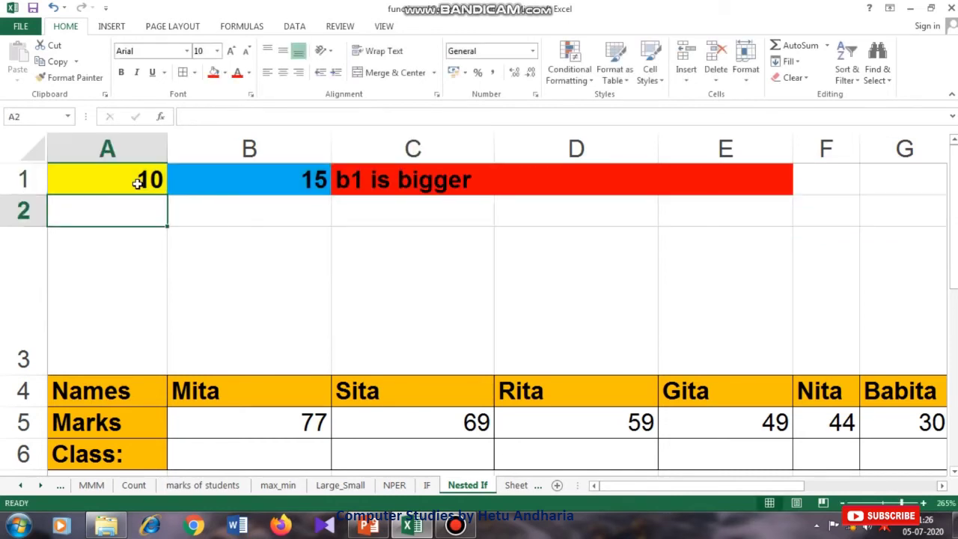
# Change the number in B1 to 10 to test the nested IF's equal case
pyautogui.click(201, 180)
pyautogui.write('10')
pyautogui.press('Return')
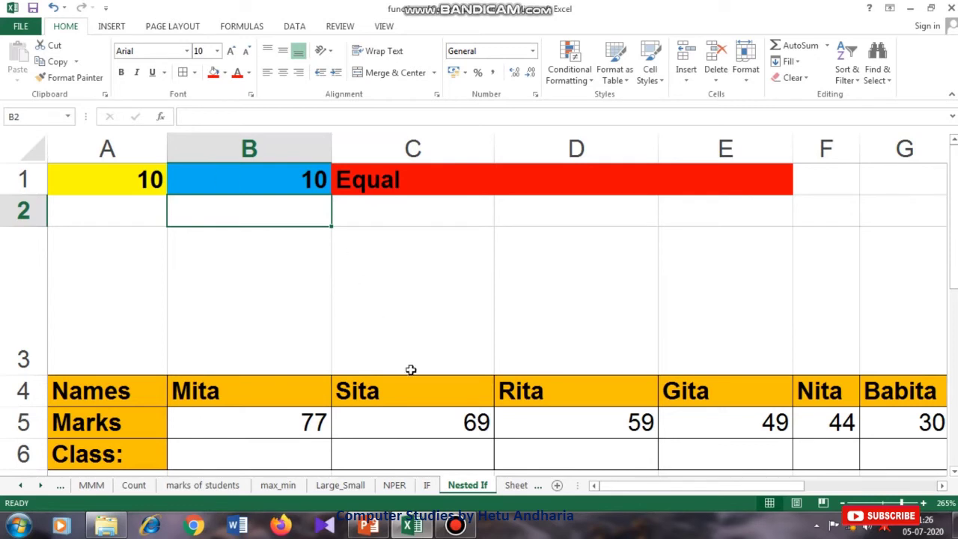
# Center the students' marks in B5:G5 horizontally
pyautogui.scroll(-1, 452, 348)
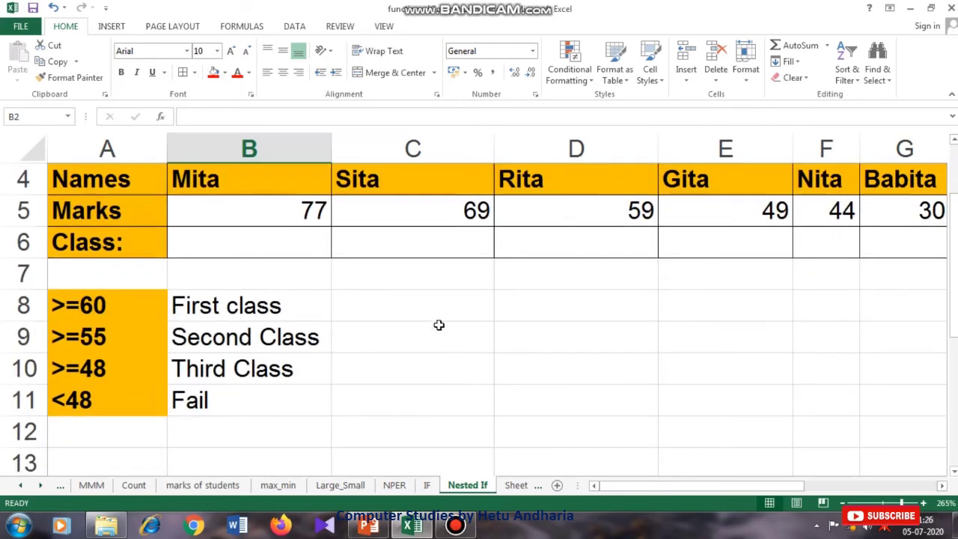
pyautogui.click(306, 213)
pyautogui.moveTo(291, 214); pyautogui.dragTo(893, 213)
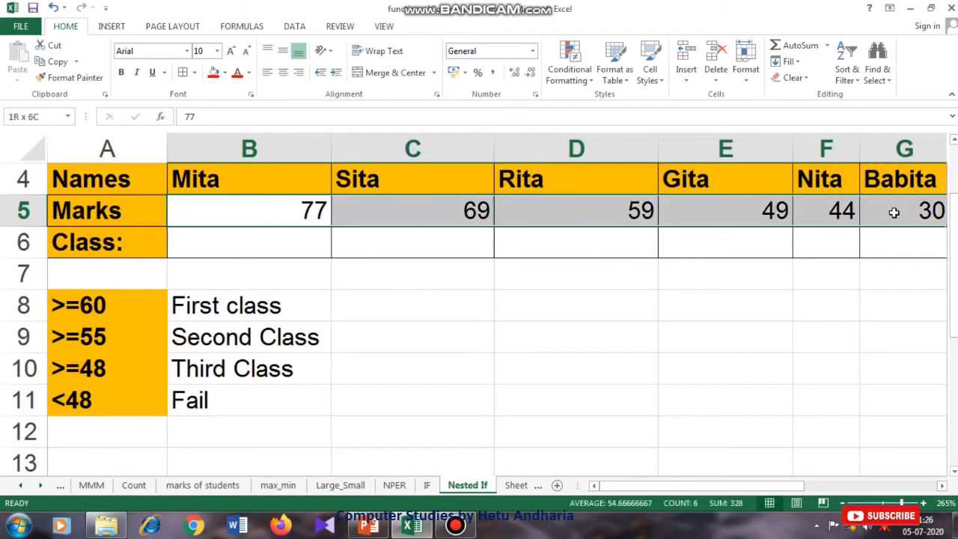
pyautogui.click(282, 72)
pyautogui.moveTo(640, 488)
pyautogui.mouseDown()
pyautogui.moveTo(656, 487)
pyautogui.moveTo(640, 488)
pyautogui.mouseUp()
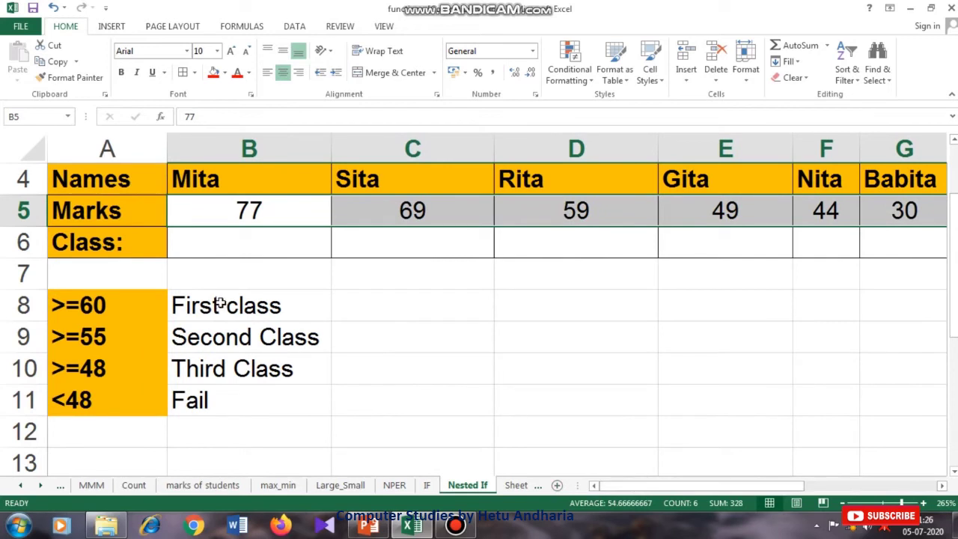
# Highlight the grading criteria in A8:B11, and start an IF formula in B6 with the logical test B5>=60
pyautogui.click(53, 303)
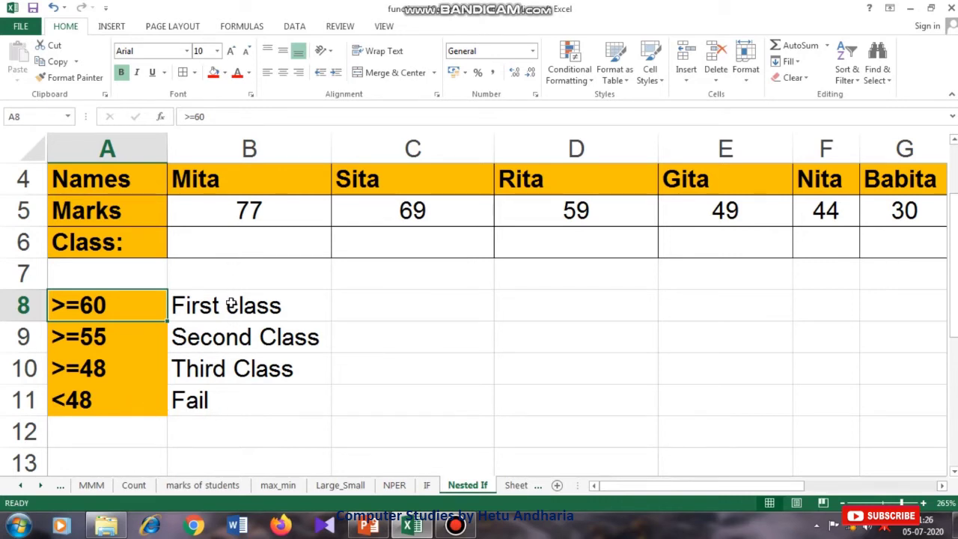
pyautogui.moveTo(145, 304); pyautogui.dragTo(203, 404)
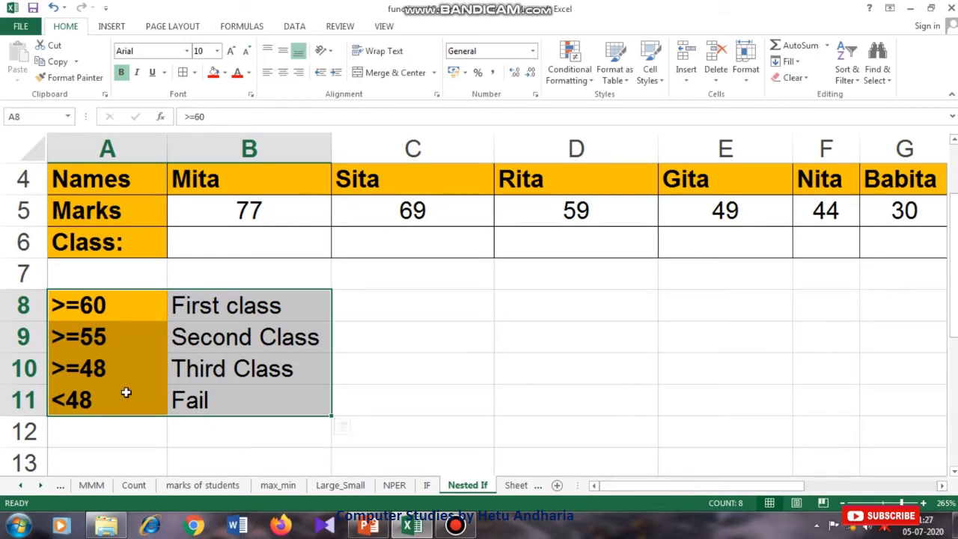
pyautogui.click(246, 240)
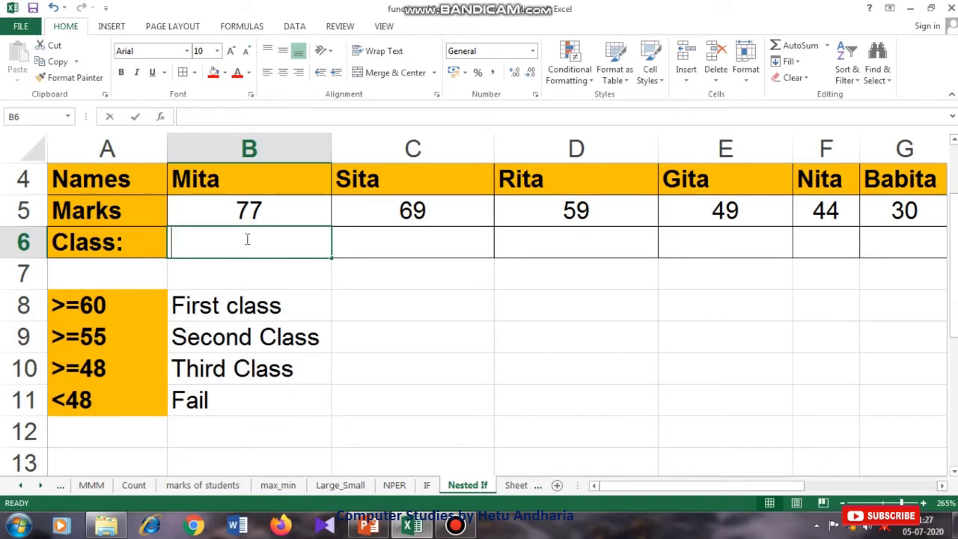
pyautogui.write('=if')
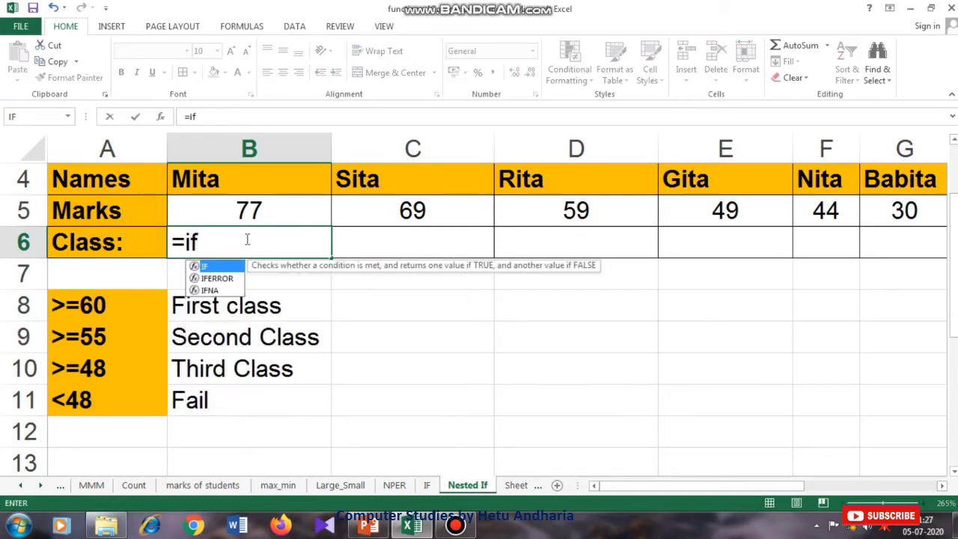
pyautogui.write('(')
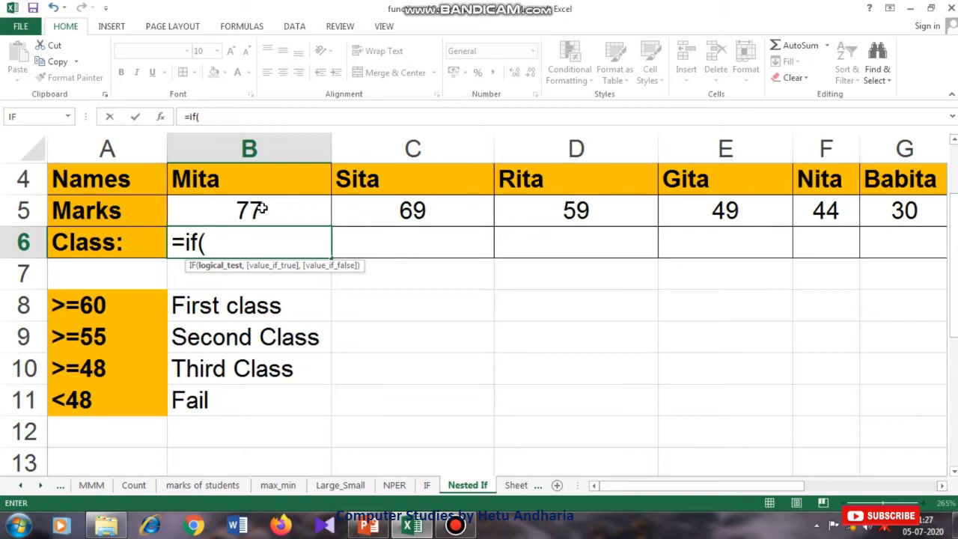
pyautogui.click(260, 210)
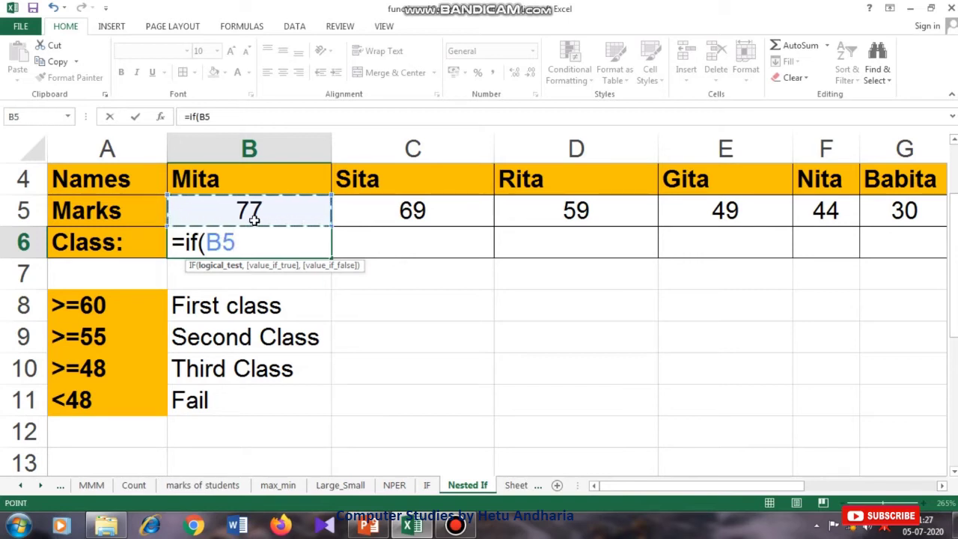
pyautogui.write('>=')
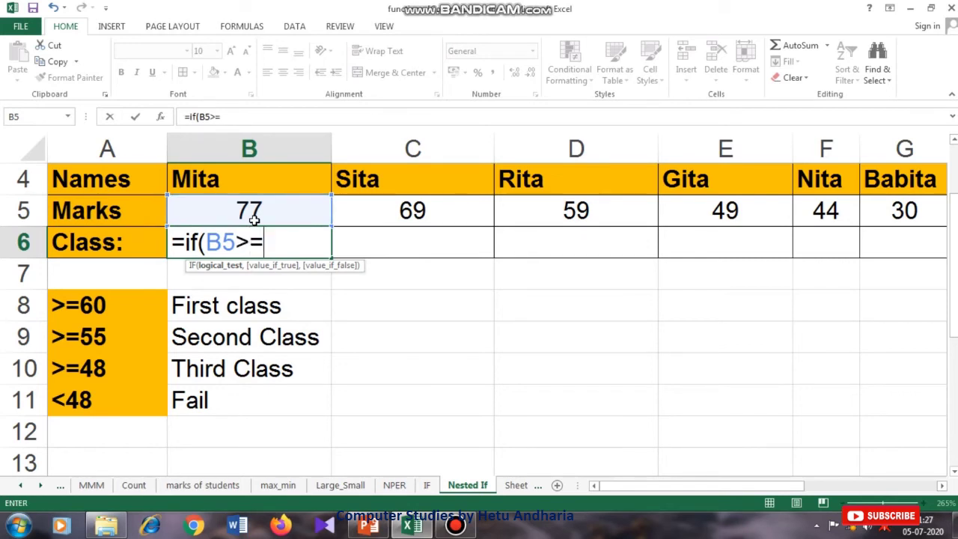
pyautogui.write('60')
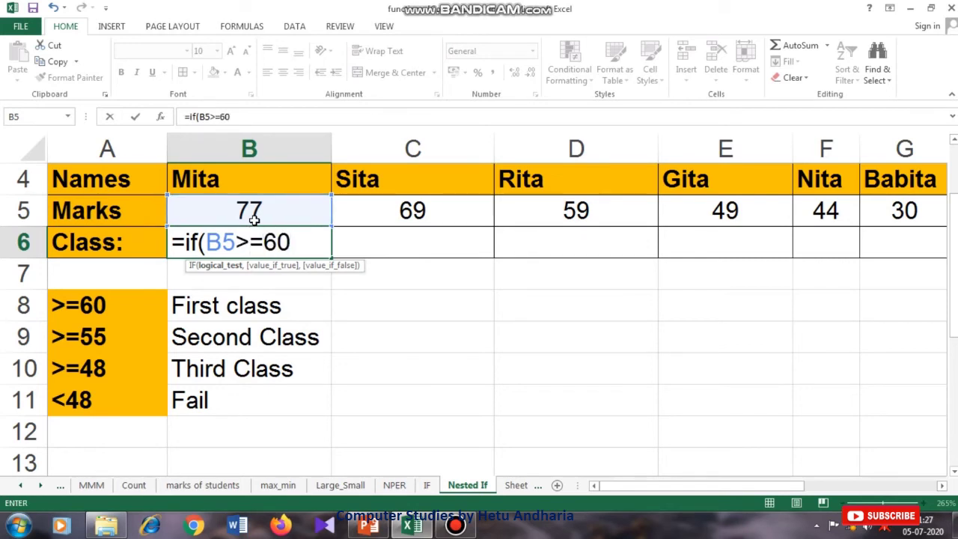
pyautogui.write(',')
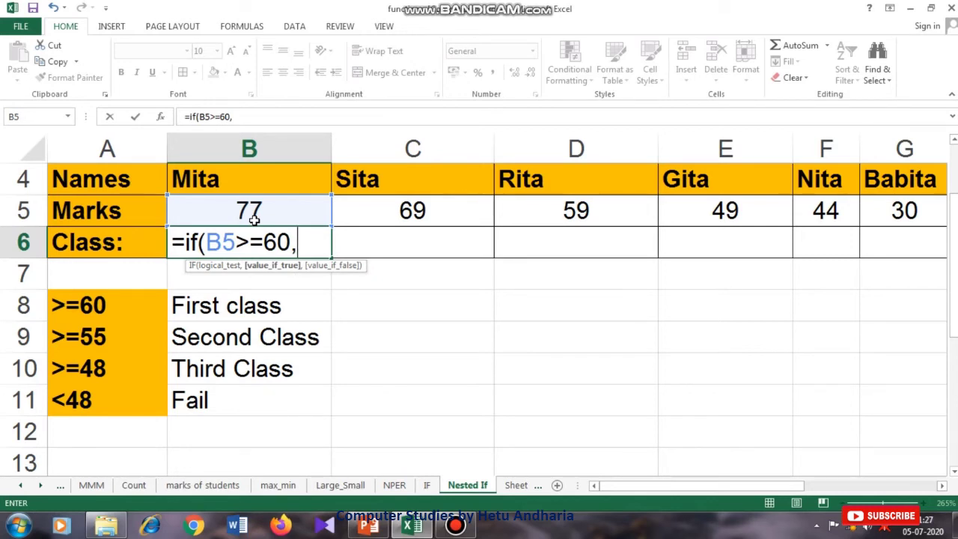
# Give the IF in B6 the true value "First Class"
pyautogui.write('"')
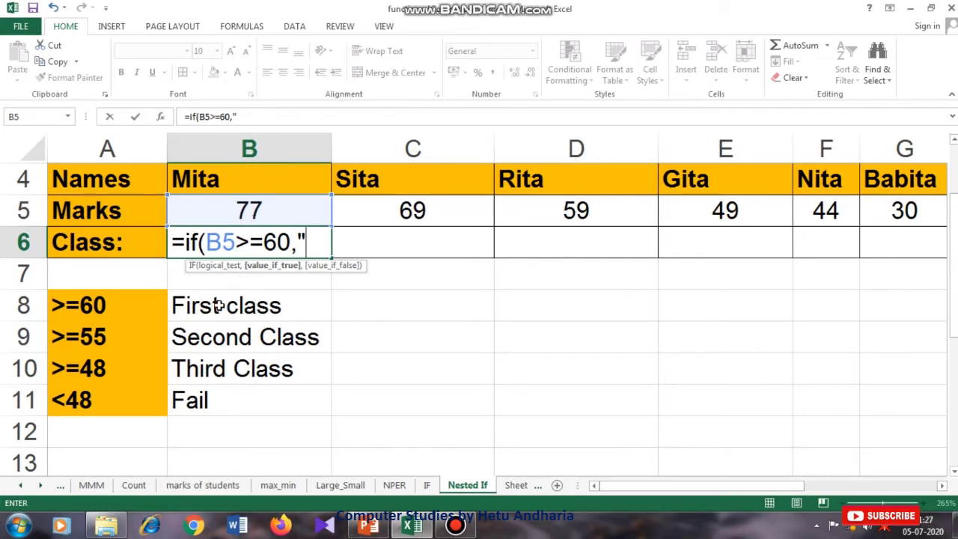
pyautogui.press('Return')
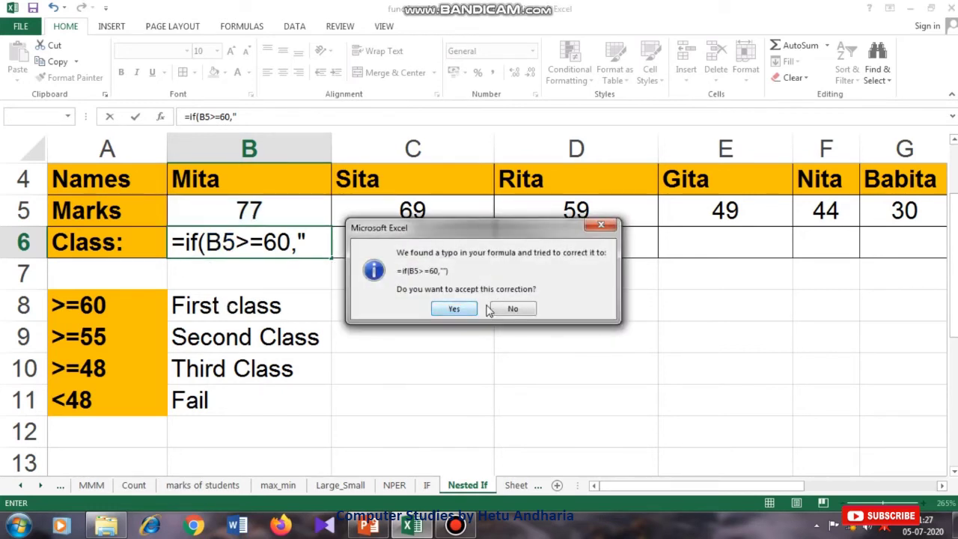
pyautogui.click(511, 309)
pyautogui.click(452, 336)
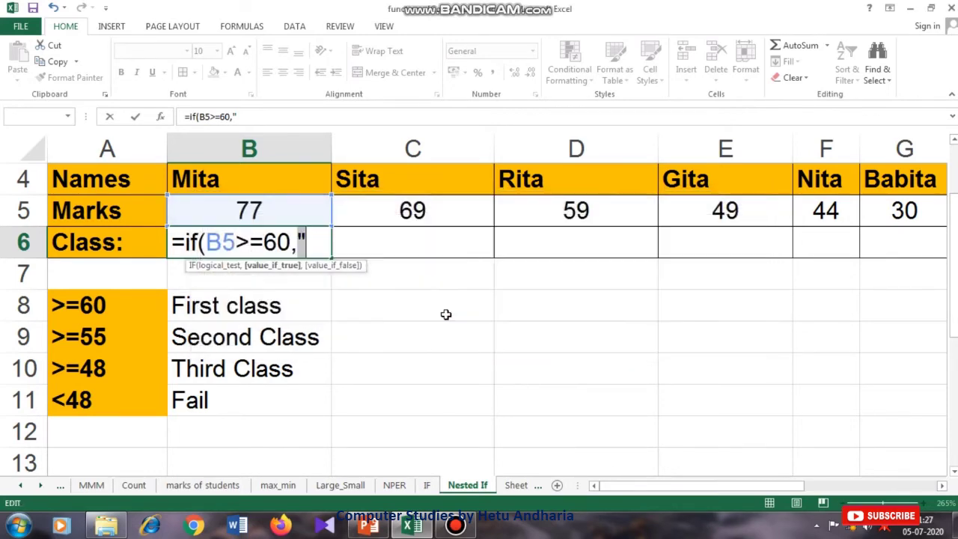
pyautogui.click(313, 237)
pyautogui.write('First')
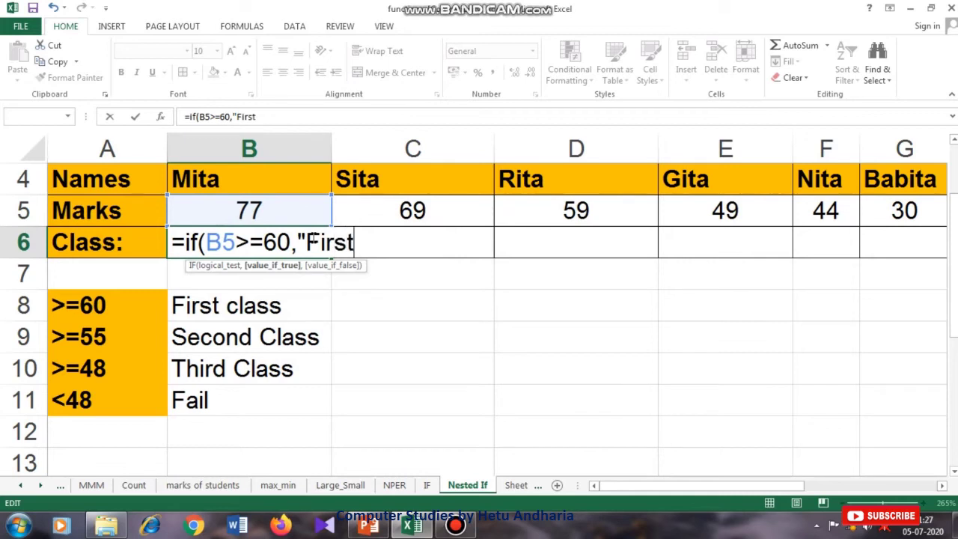
pyautogui.write(' Class"')
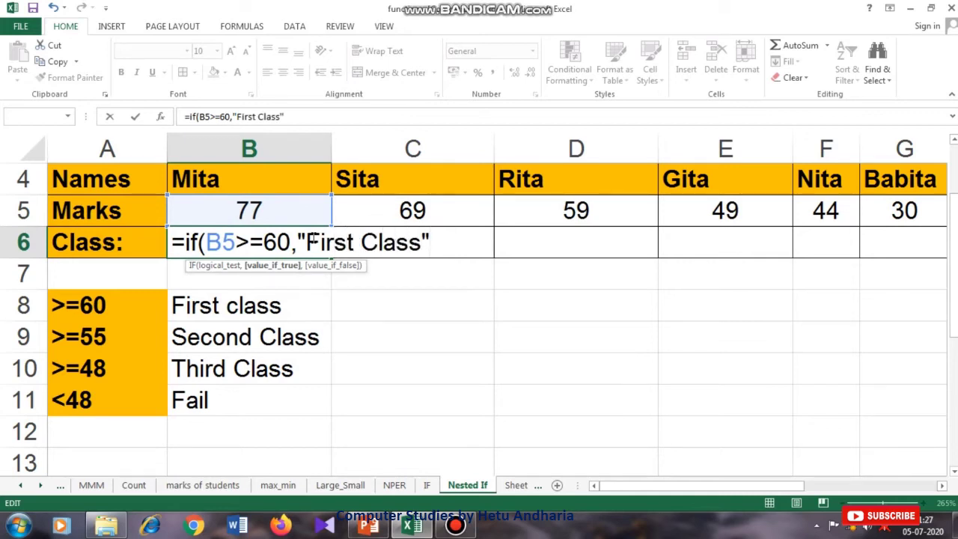
pyautogui.write(',')
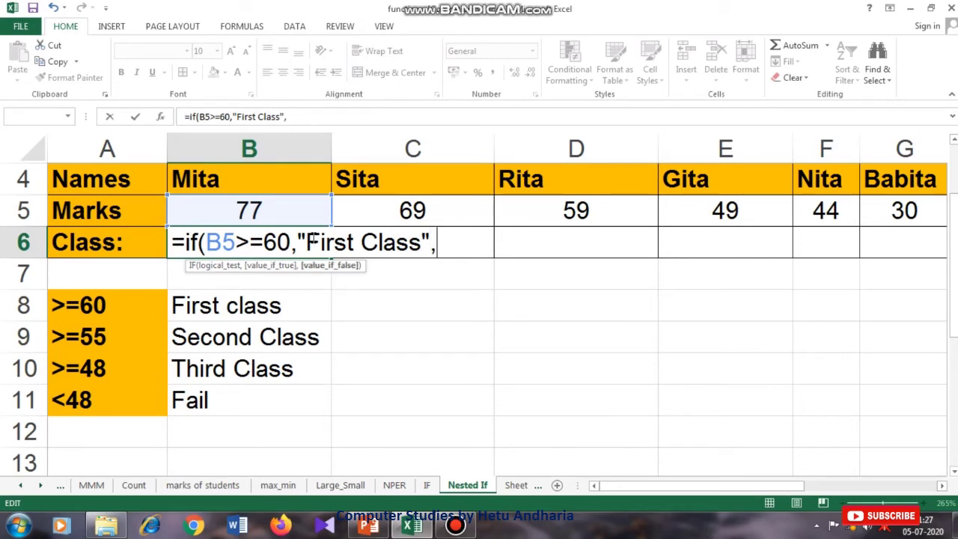
# Nest a second IF as the false value of the B6 formula, with the test b5>=55 and true value "Second Class"
pyautogui.write('if(')
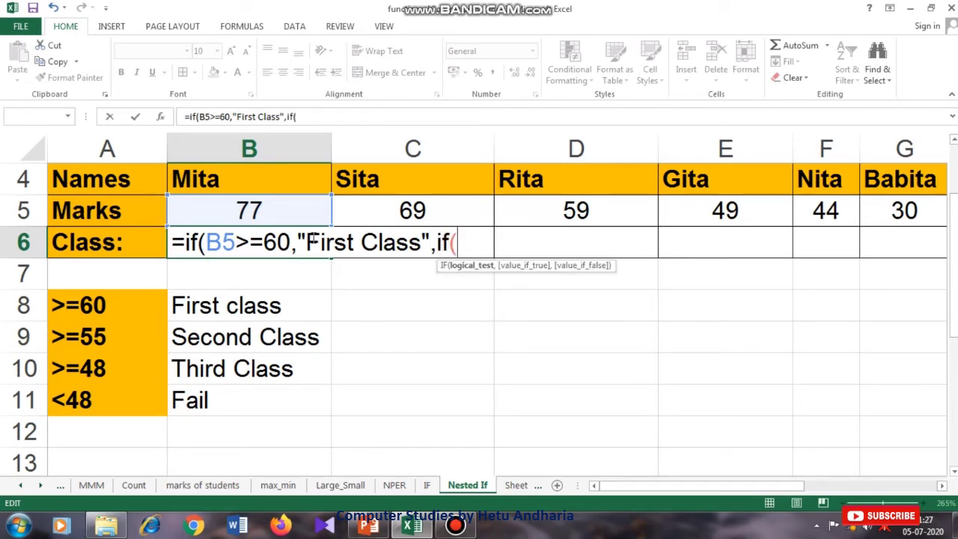
pyautogui.write('b5')
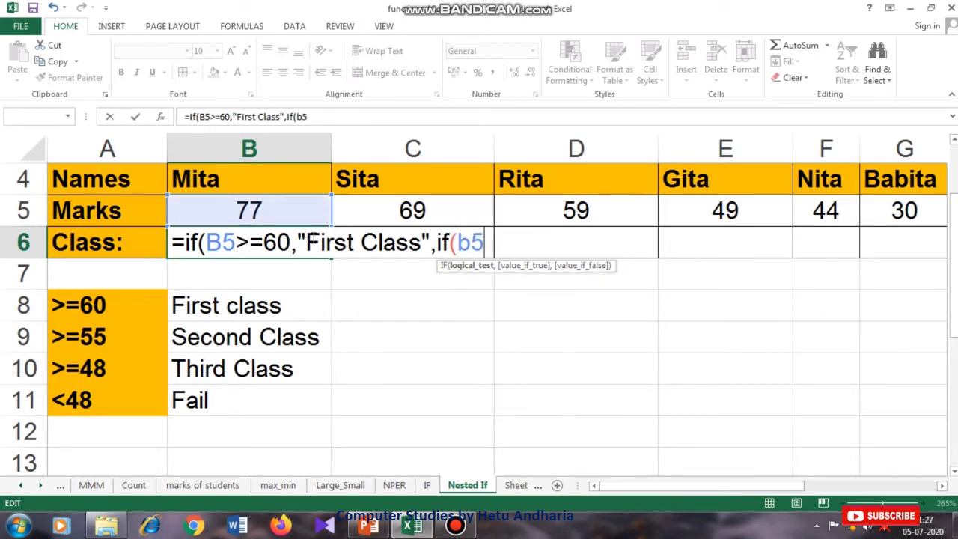
pyautogui.write('>=')
pyautogui.write('55')
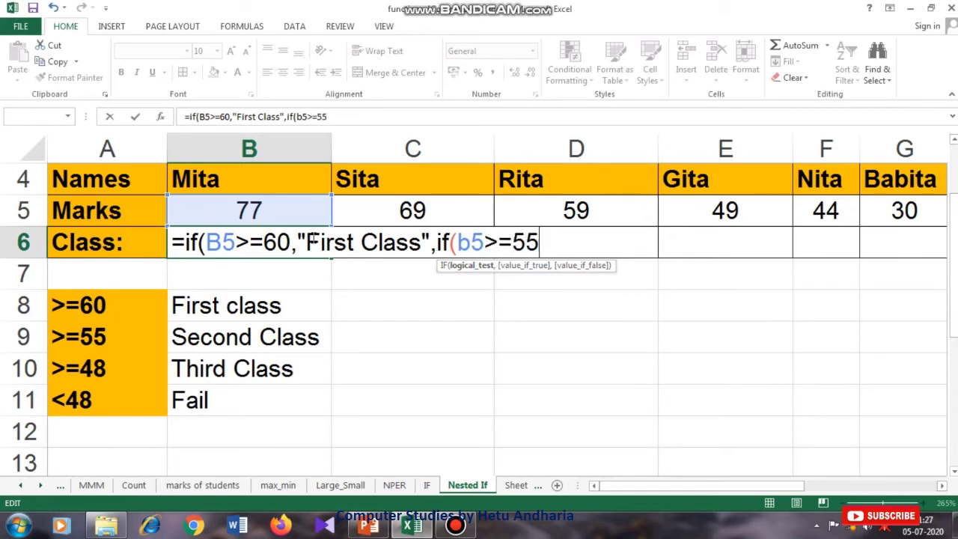
pyautogui.write(',"S')
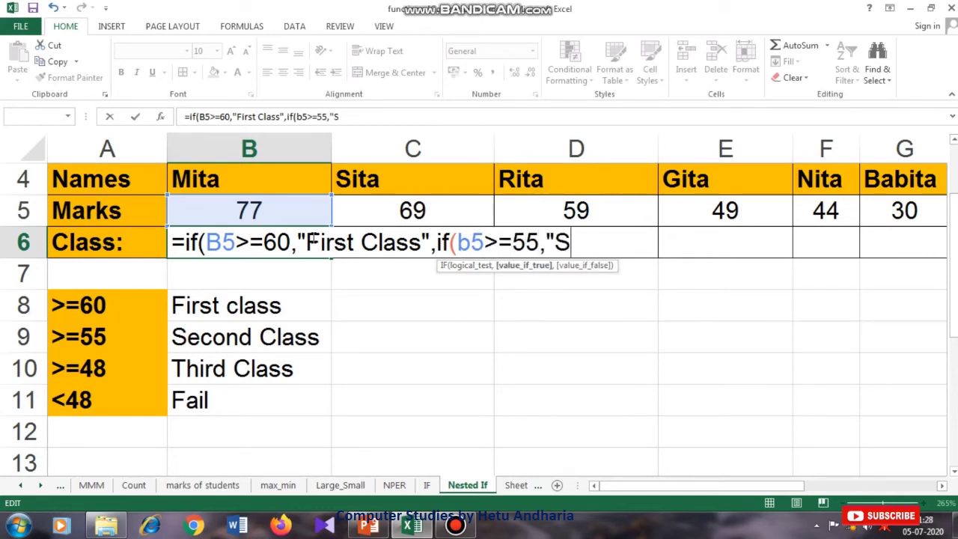
pyautogui.write('econd Clas')
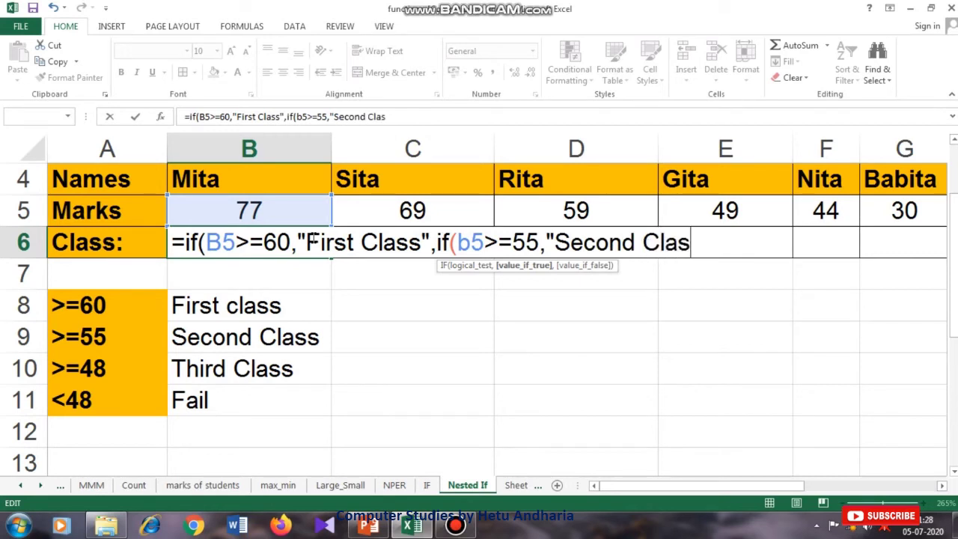
pyautogui.write('s')
pyautogui.write(',')
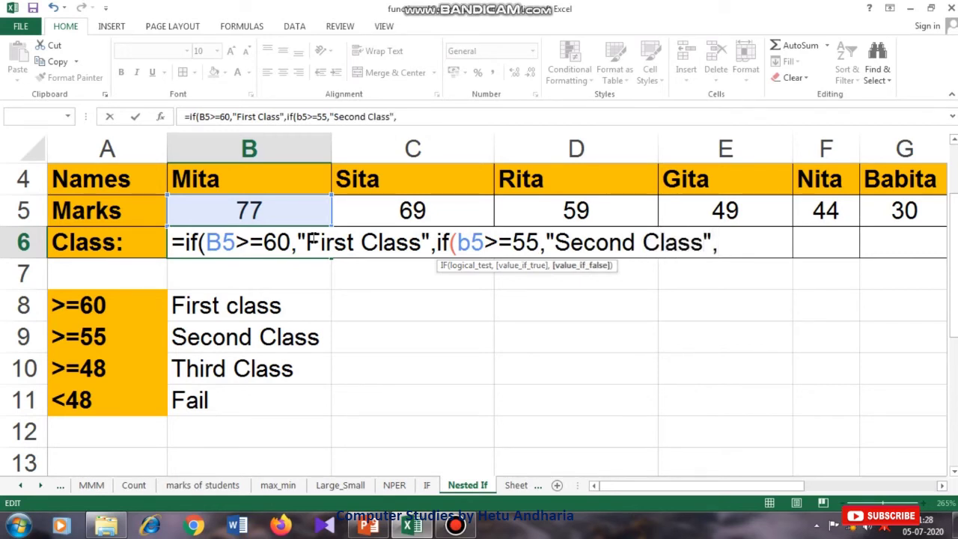
# Nest a third IF as the second IF's false value, with the test b5>=48 and true value "Third Class"
pyautogui.write('if')
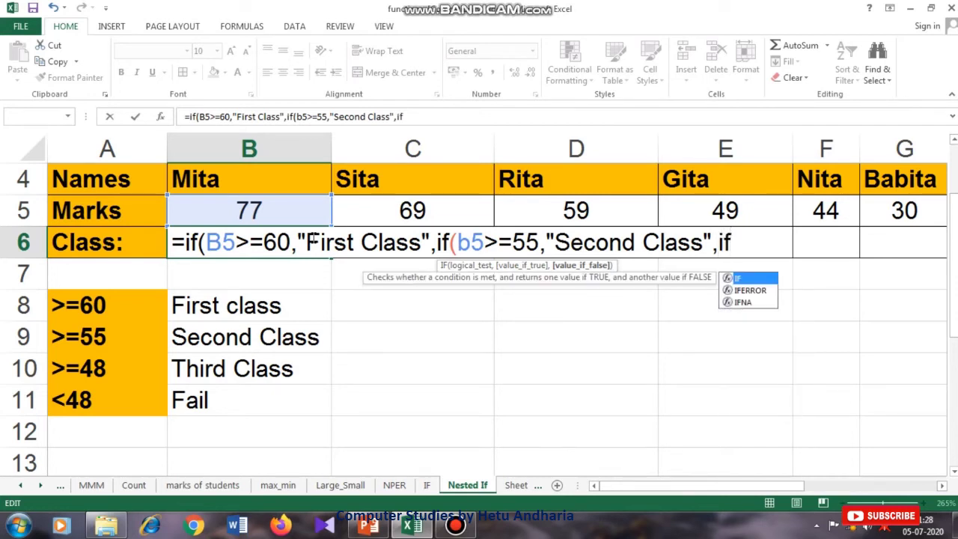
pyautogui.write('(')
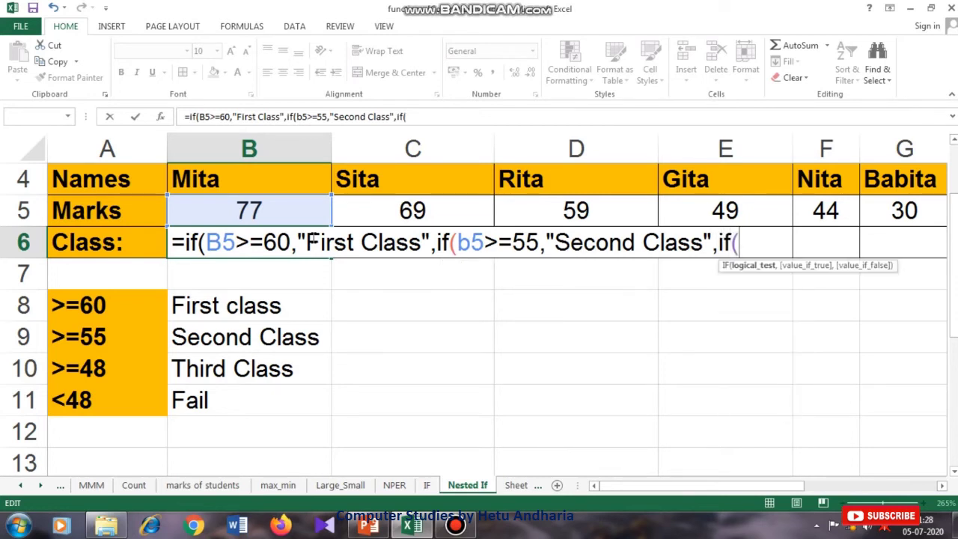
pyautogui.write('b5')
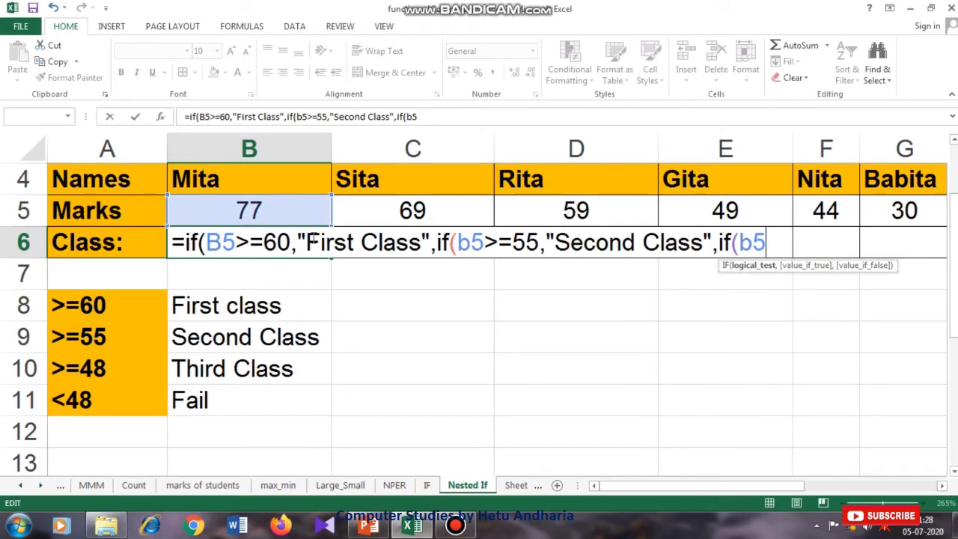
pyautogui.write('>=')
pyautogui.write('48')
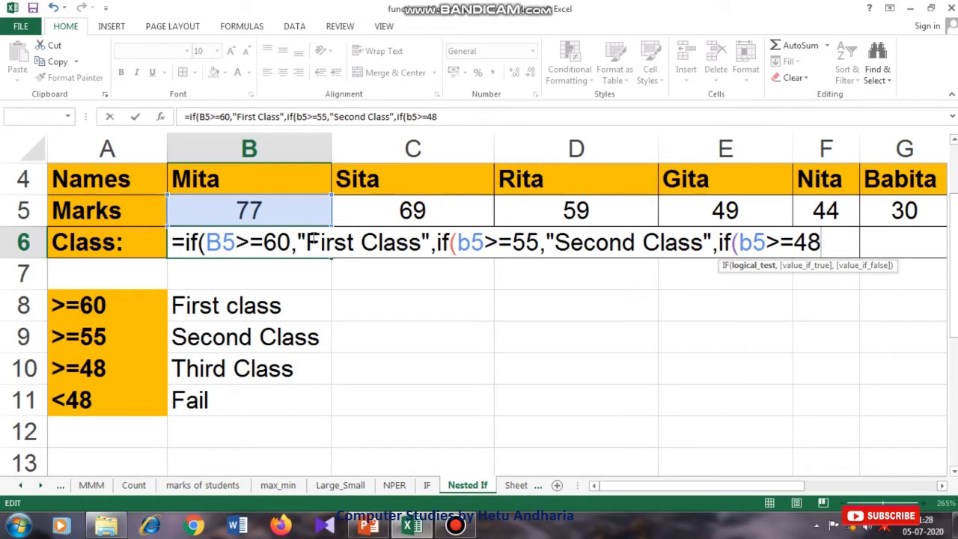
pyautogui.write(',"')
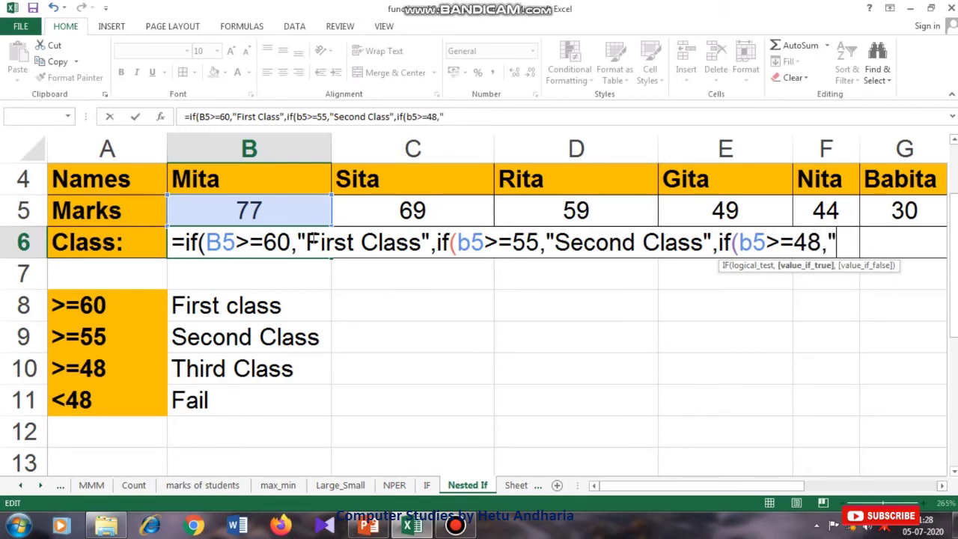
pyautogui.write('Third Class')
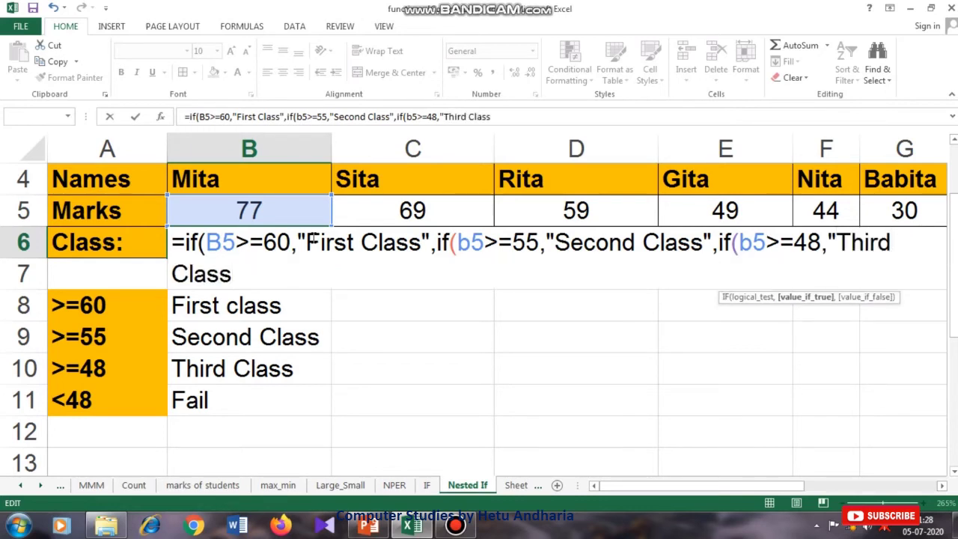
pyautogui.write('",')
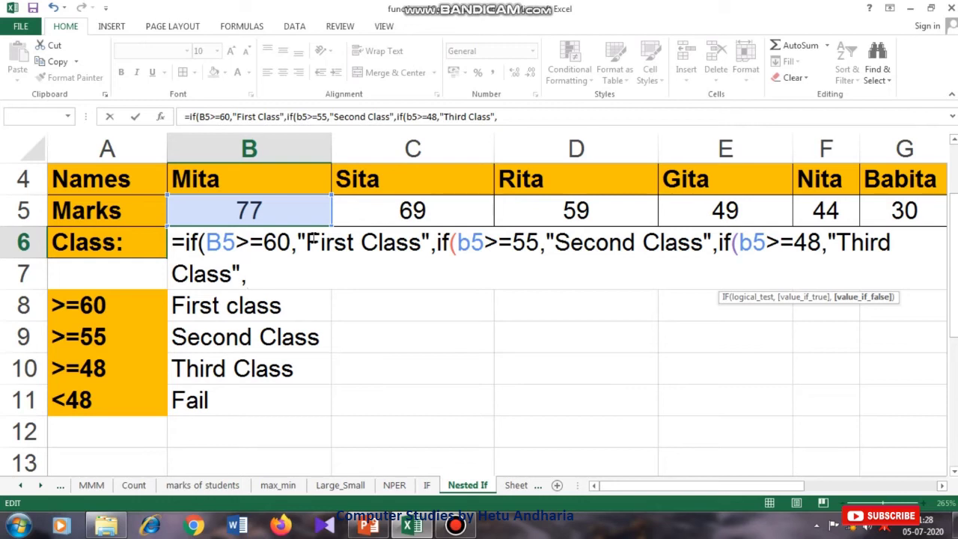
# Give the innermost IF the false value "Fail", close all three IFs and enter the B6 formula
pyautogui.write('"Fa')
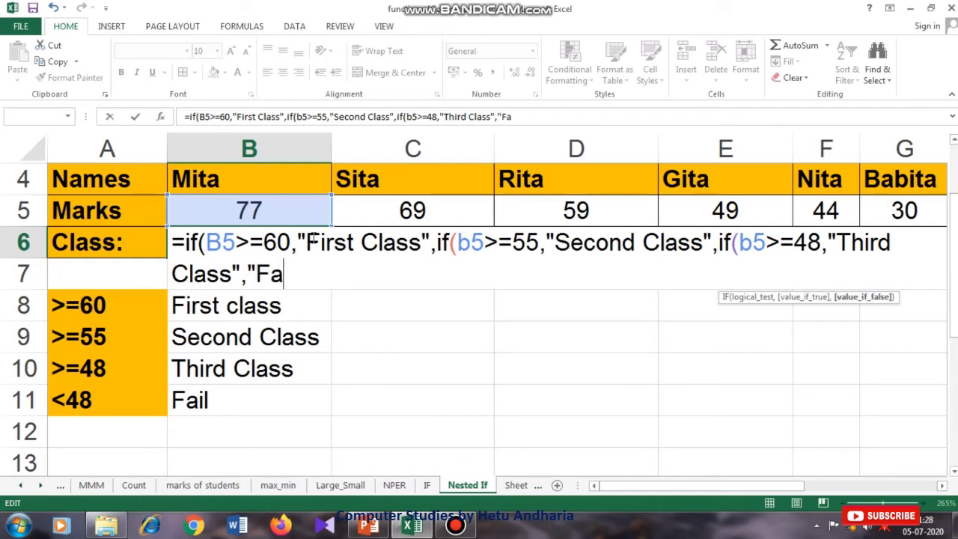
pyautogui.write('il")))')
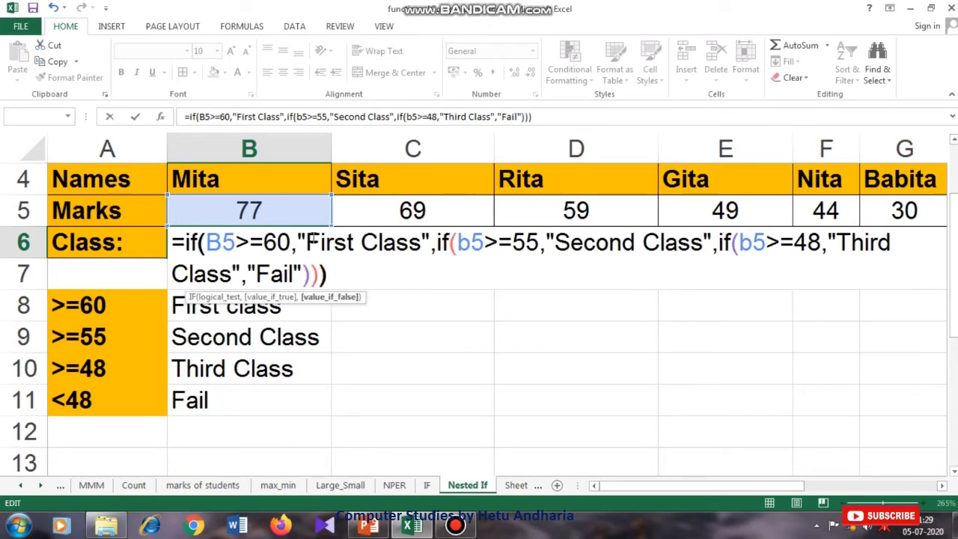
pyautogui.press('Return')
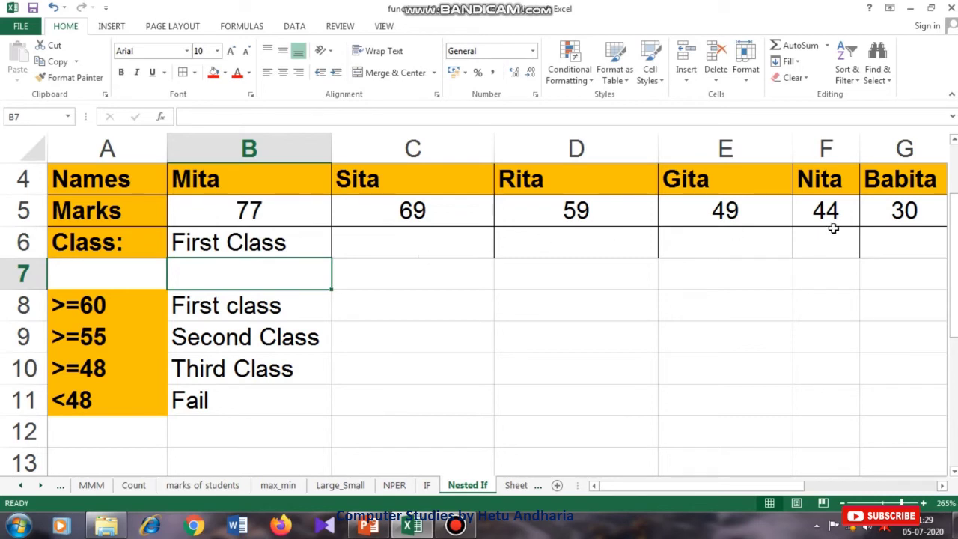
# Fill the class formula from B6 across to G6 for the remaining students
pyautogui.click(312, 239)
pyautogui.moveTo(332, 258); pyautogui.dragTo(643, 248)
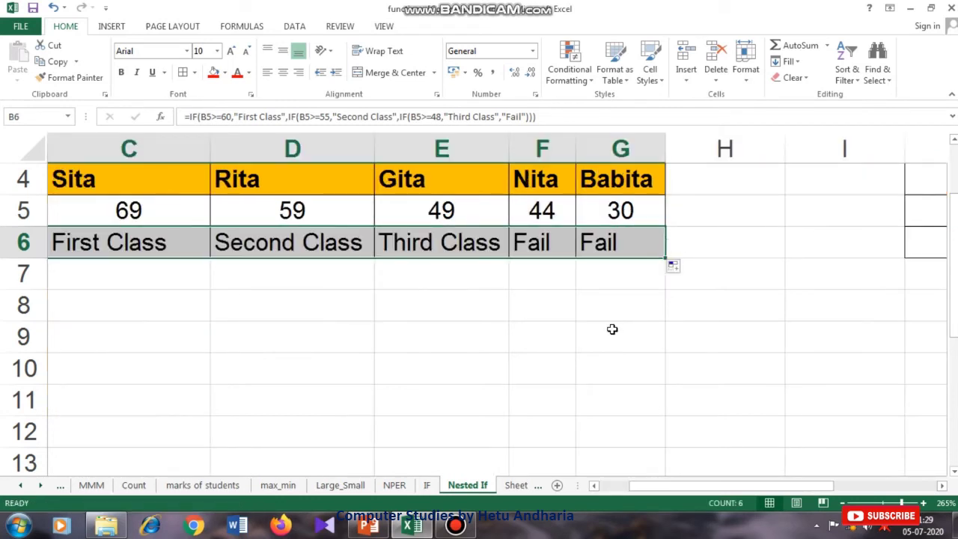
pyautogui.press('Left')
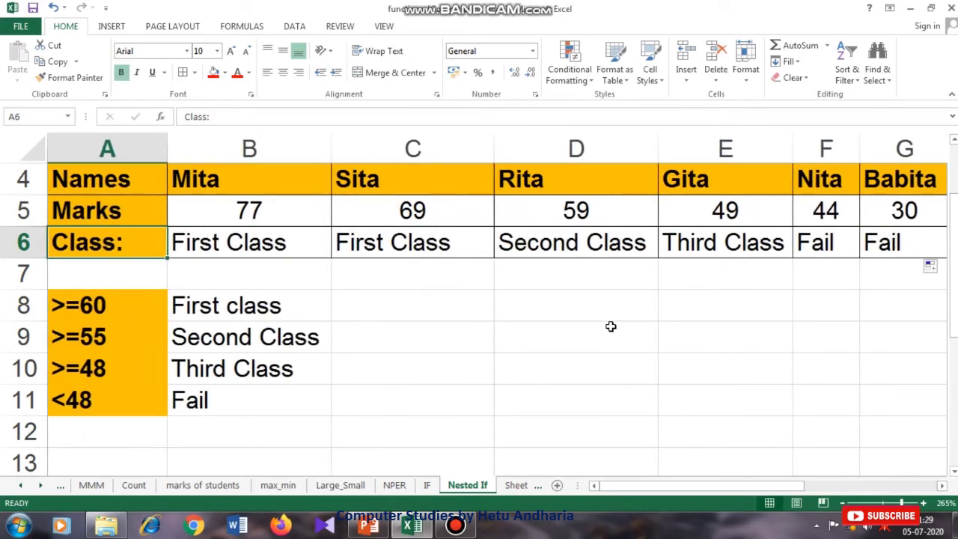
# Move along row 6 past the second students' marks table to the empty cell W6
pyautogui.press('Right')
pyautogui.press('Right')
pyautogui.press('Right')
pyautogui.press('Right')
pyautogui.press('Right')
pyautogui.press('Right')
pyautogui.press('Right')
pyautogui.press('Right')
pyautogui.press('Right')
pyautogui.press('Right')
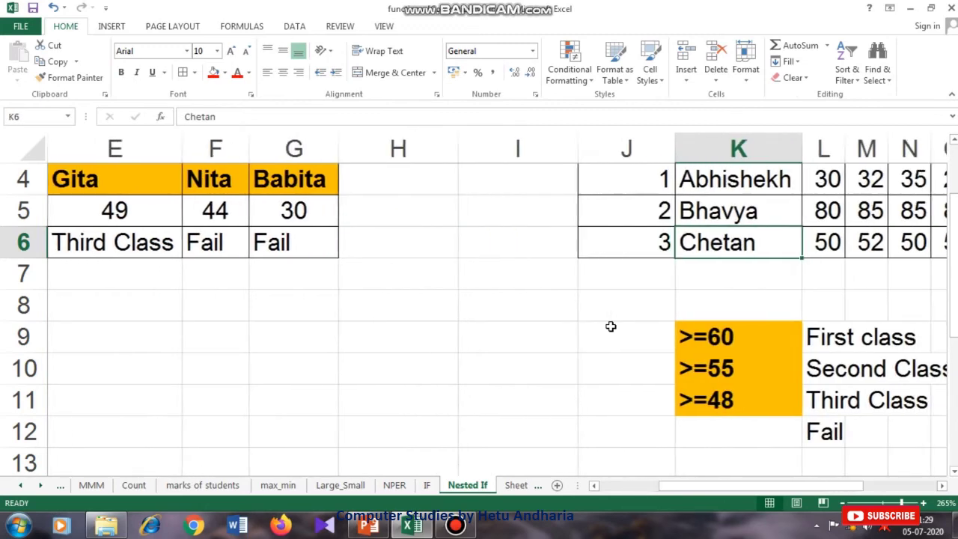
pyautogui.press('Right')
pyautogui.press('Right')
pyautogui.press('Right')
pyautogui.press('Right')
pyautogui.press('Right')
pyautogui.press('Right')
pyautogui.press('Right')
pyautogui.press('Right')
pyautogui.press('Right')
pyautogui.press('Right')
pyautogui.press('Right')
pyautogui.press('Right')
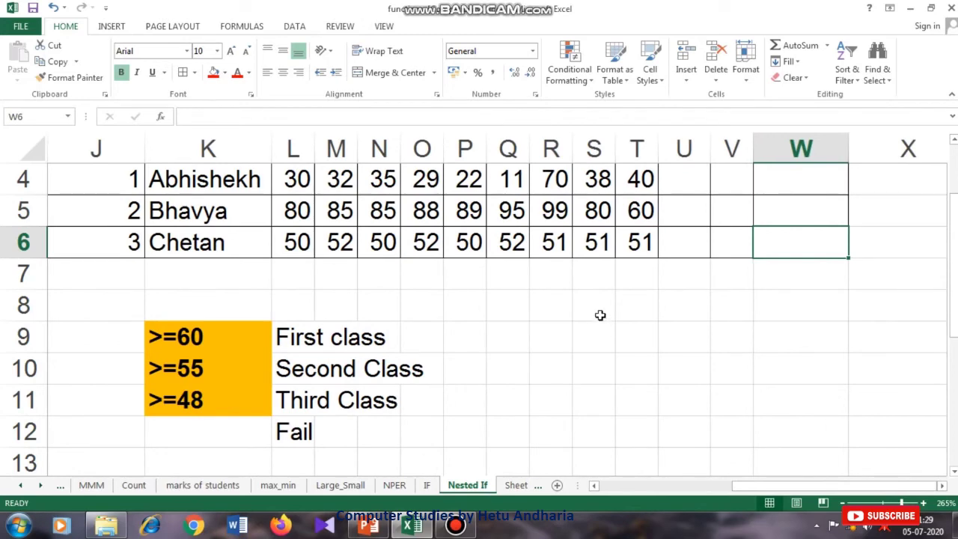
# Total the first student's marks L4:T4 in U4 with AutoSum and fill the formula down to U6
pyautogui.scroll(1, 600, 314)
pyautogui.scroll(-1, 600, 315)
pyautogui.scroll(1, 598, 311)
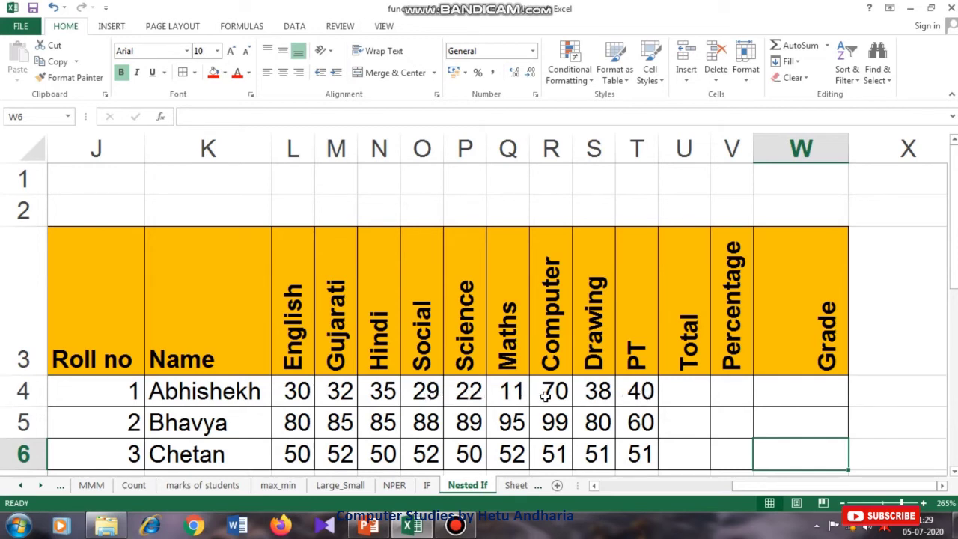
pyautogui.moveTo(302, 388); pyautogui.dragTo(440, 389)
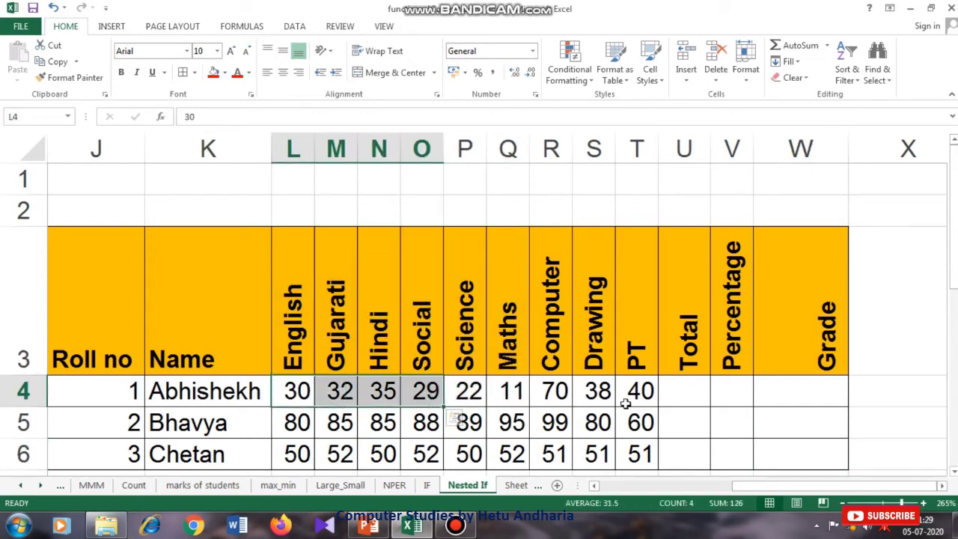
pyautogui.click(674, 387)
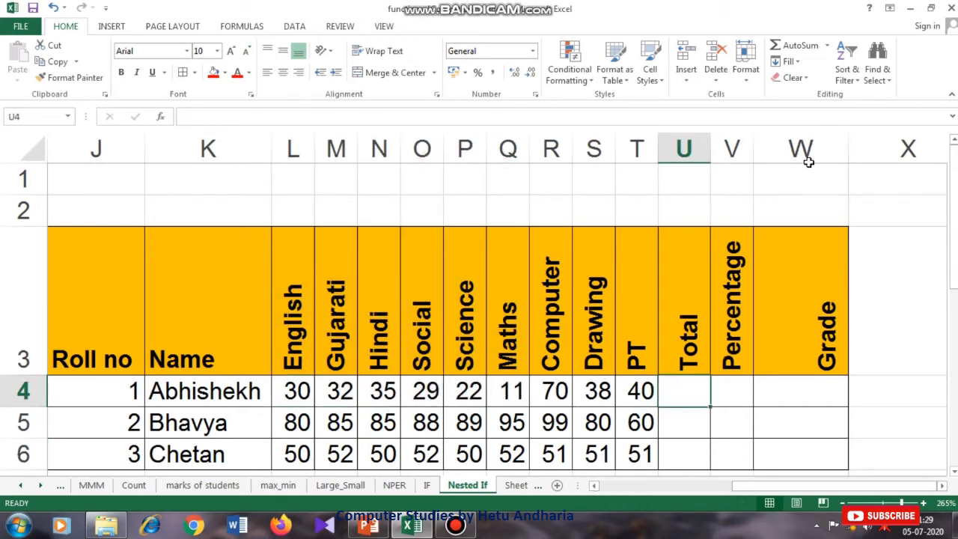
pyautogui.click(802, 48)
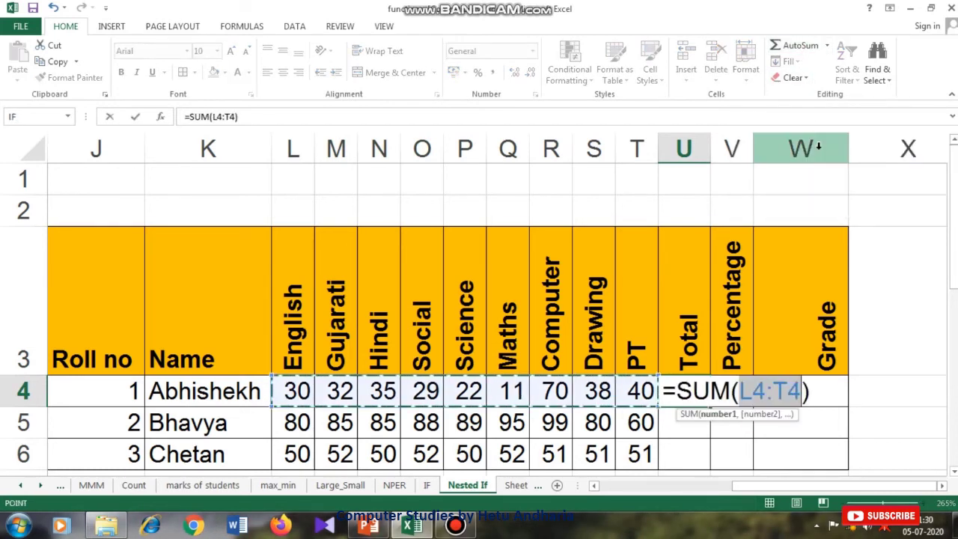
pyautogui.press('Return')
pyautogui.click(687, 400)
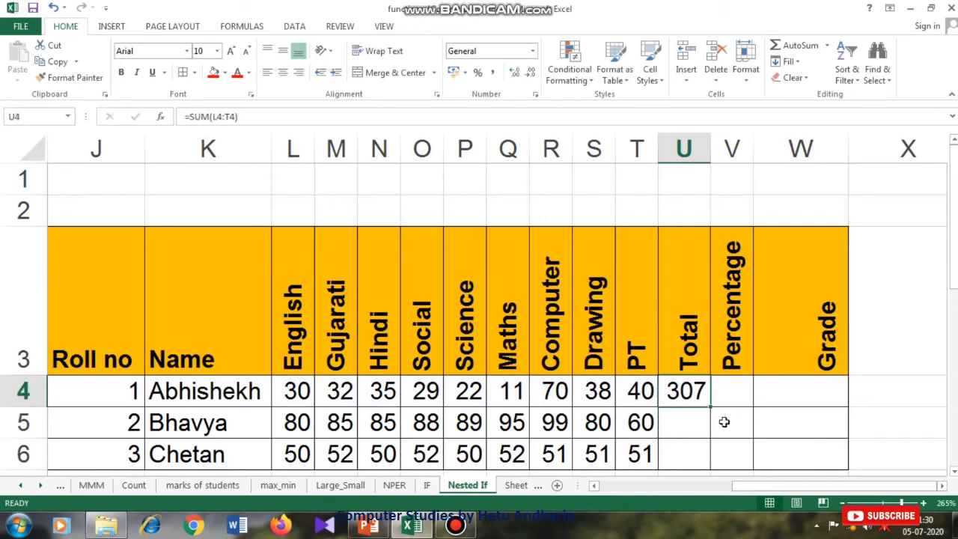
pyautogui.moveTo(713, 410); pyautogui.dragTo(712, 462)
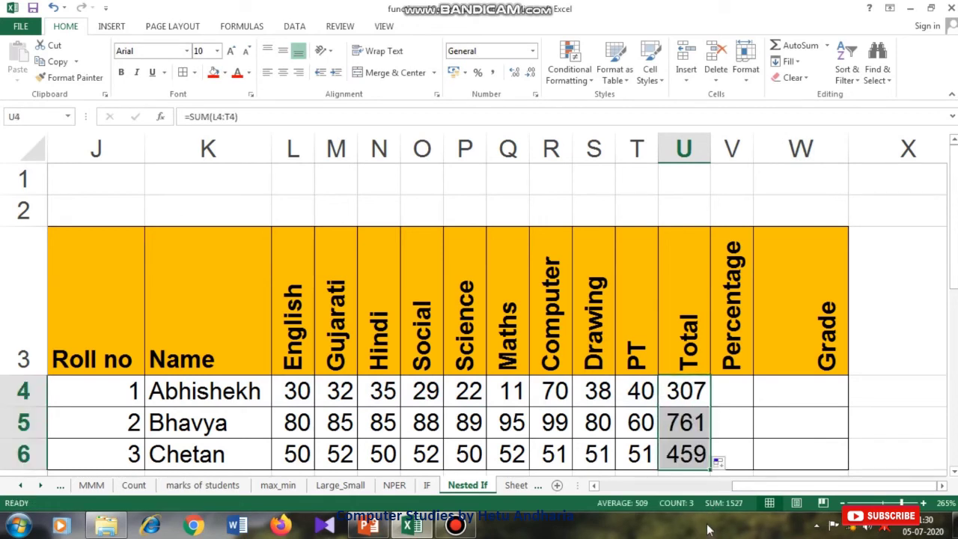
# Calculate the first student's percentage in V4 with =U4/9 and fill the formula down to V6
pyautogui.click(735, 393)
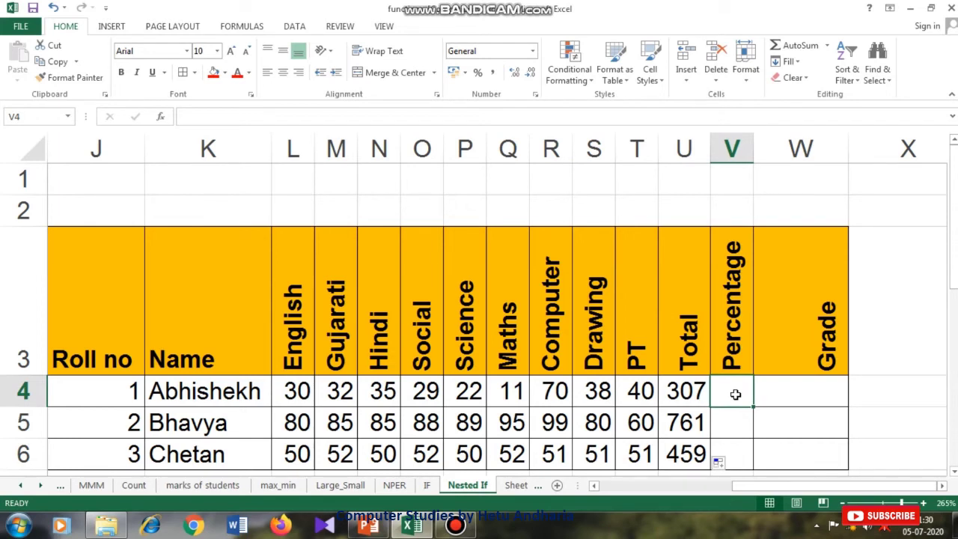
pyautogui.write('=')
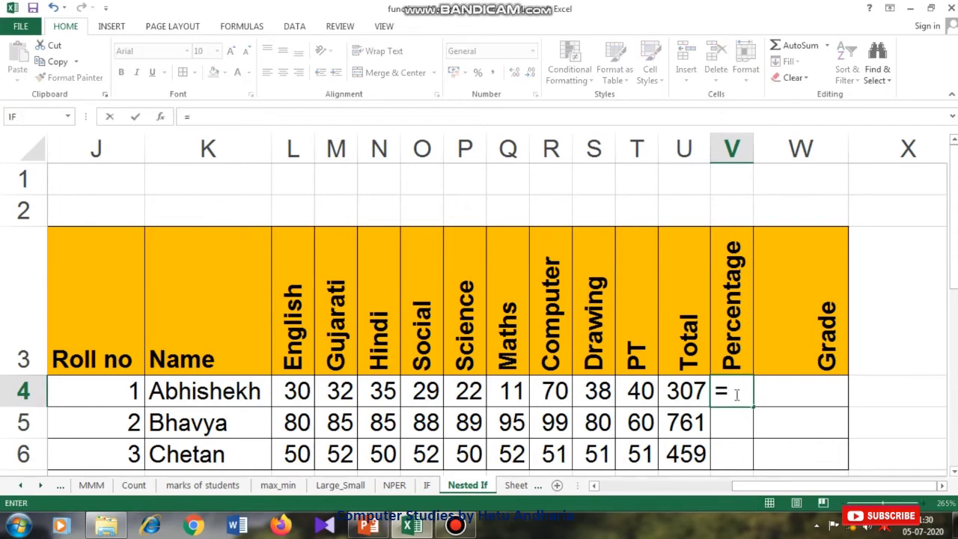
pyautogui.click(684, 390)
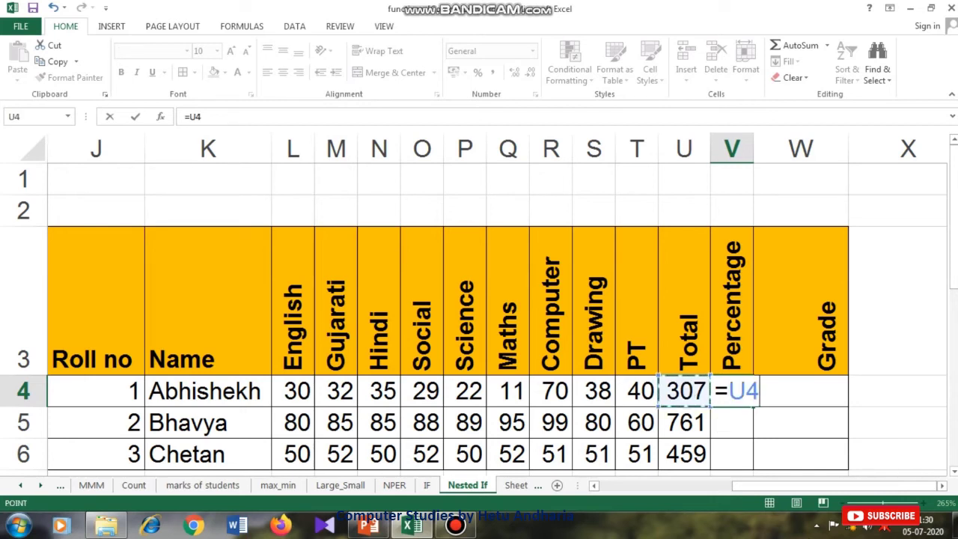
pyautogui.write('/')
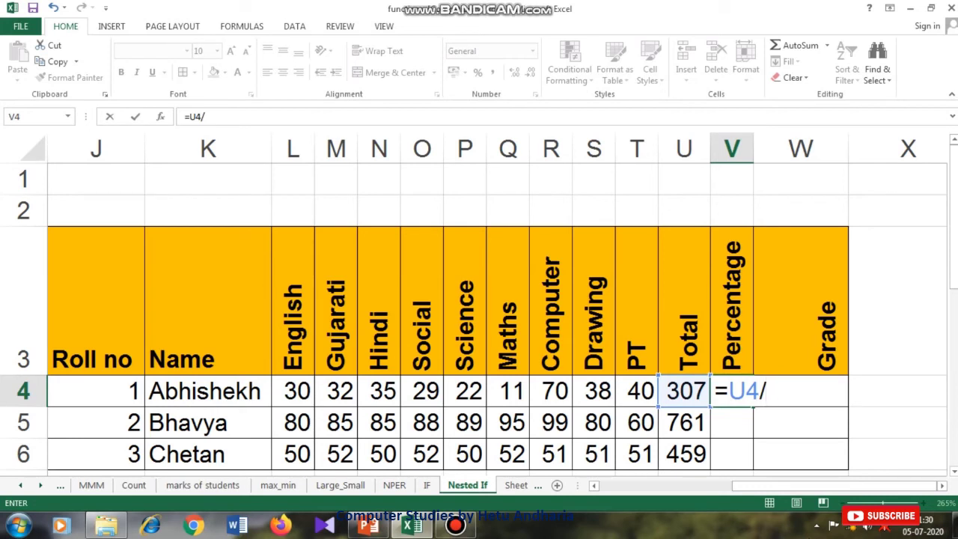
pyautogui.write('9')
pyautogui.press('Return')
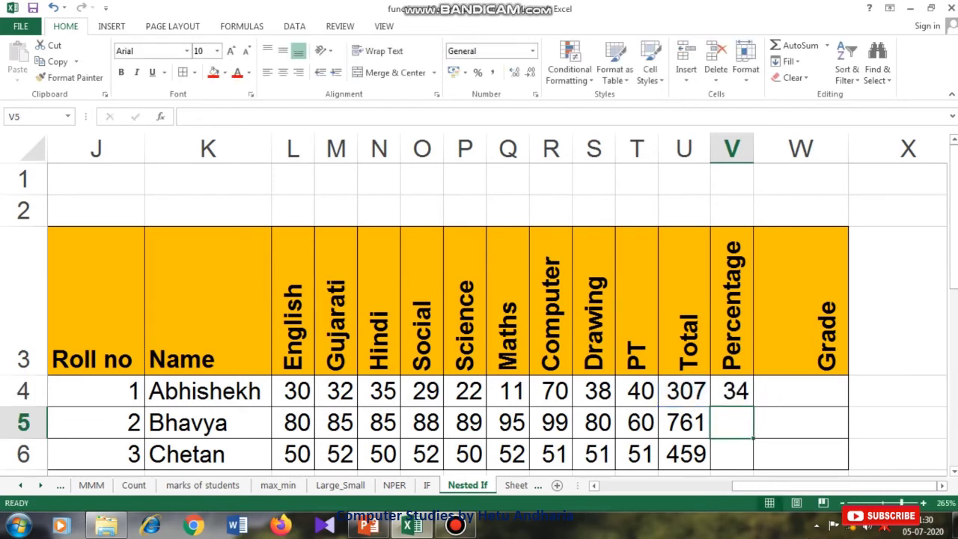
pyautogui.click(736, 387)
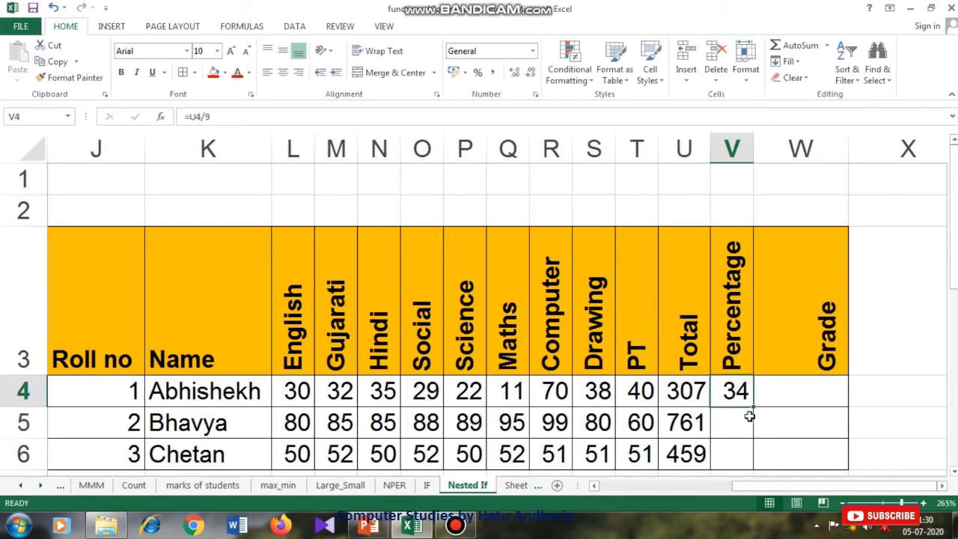
pyautogui.moveTo(754, 407); pyautogui.dragTo(755, 467)
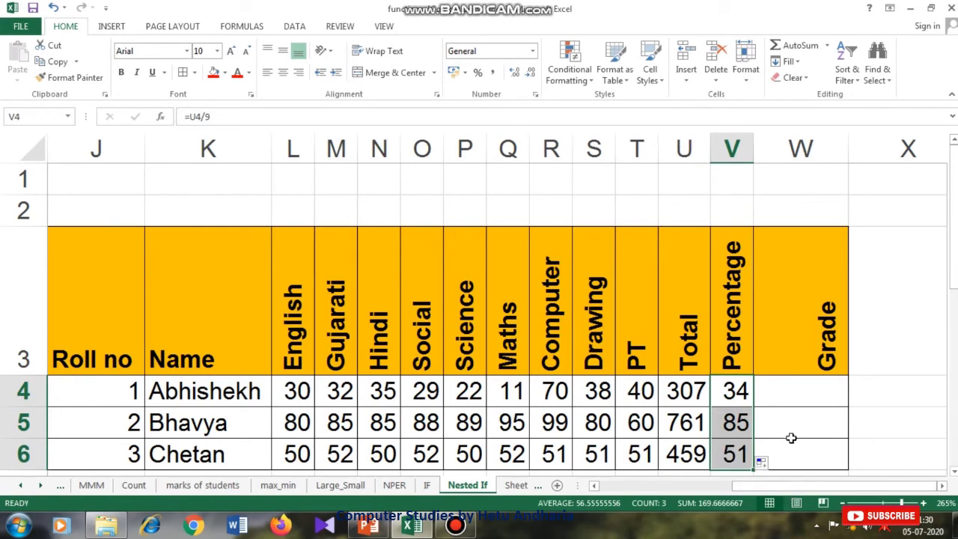
# Begin an IF formula in grade cell W4 with the test V4>=60 and true value "First"
pyautogui.scroll(-1, 791, 442)
pyautogui.scroll(3, 464, 359)
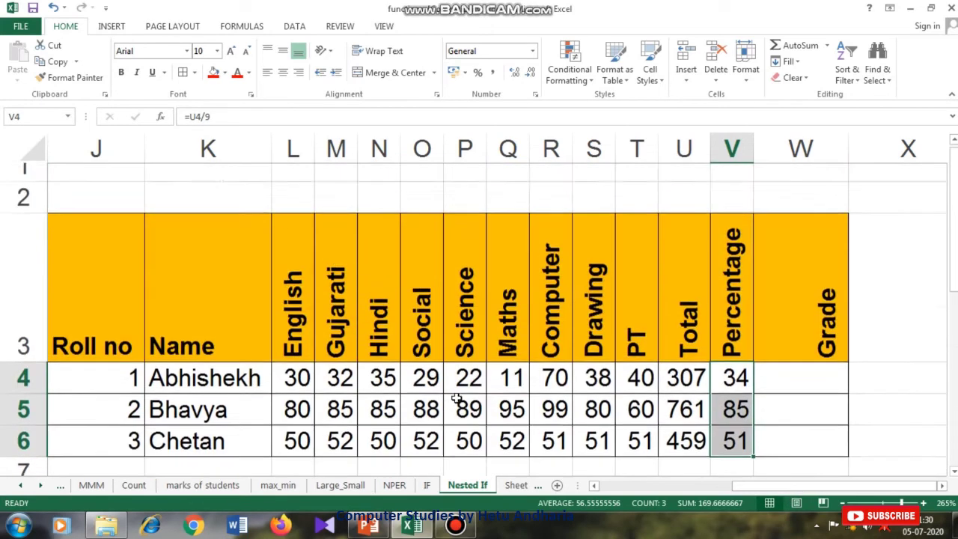
pyautogui.click(783, 382)
pyautogui.write('=if')
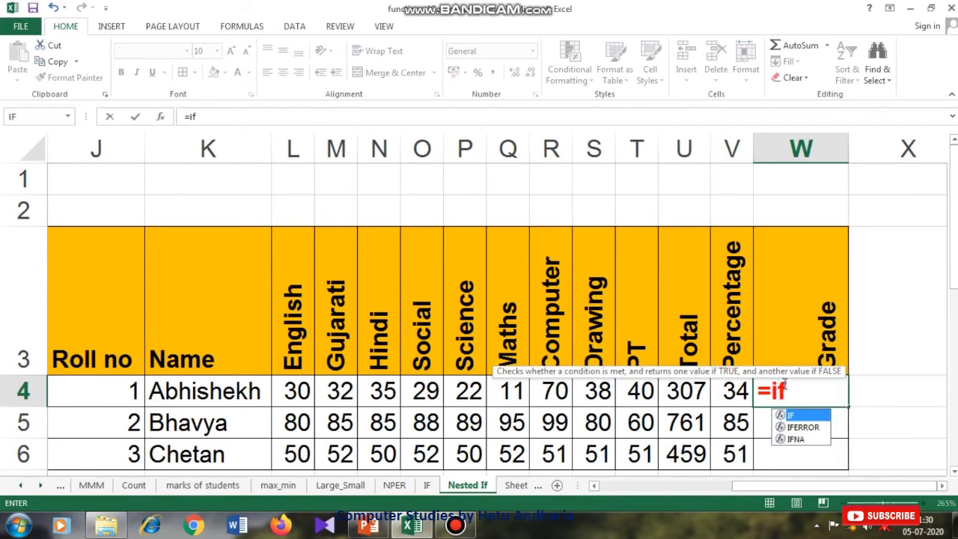
pyautogui.write('(')
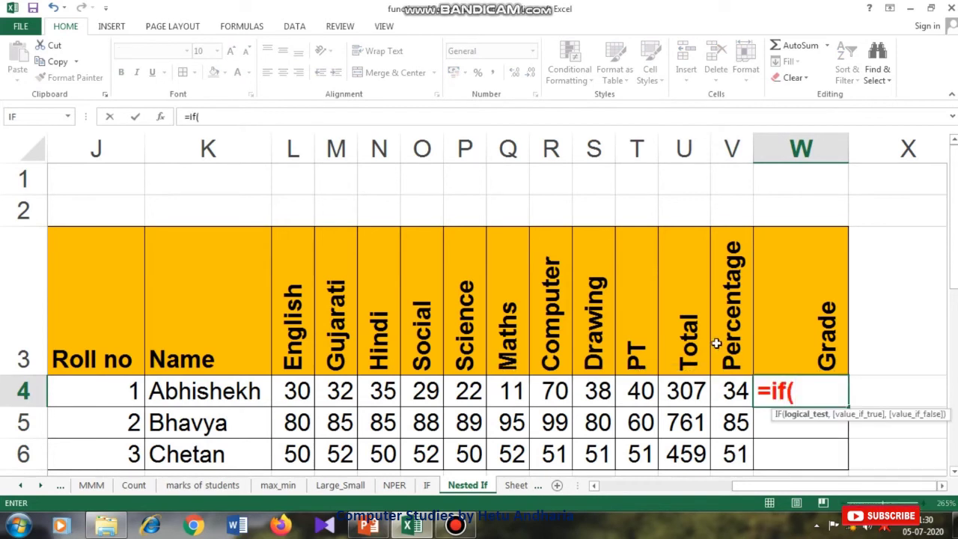
pyautogui.click(727, 389)
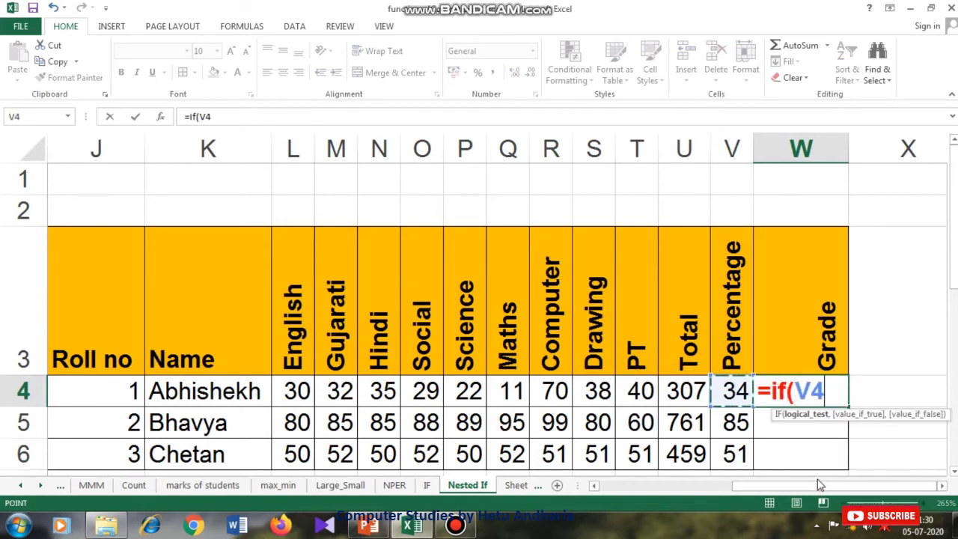
pyautogui.write('>')
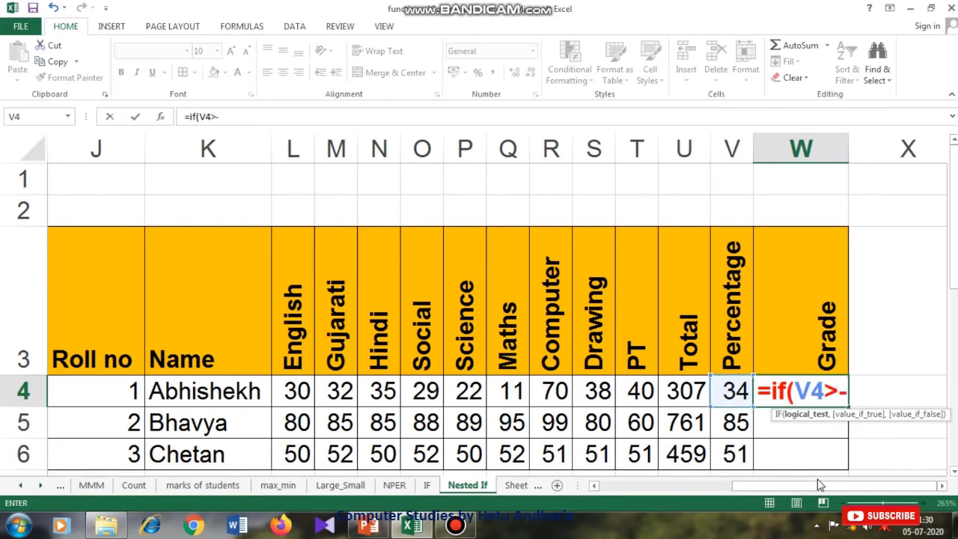
pyautogui.write('=60')
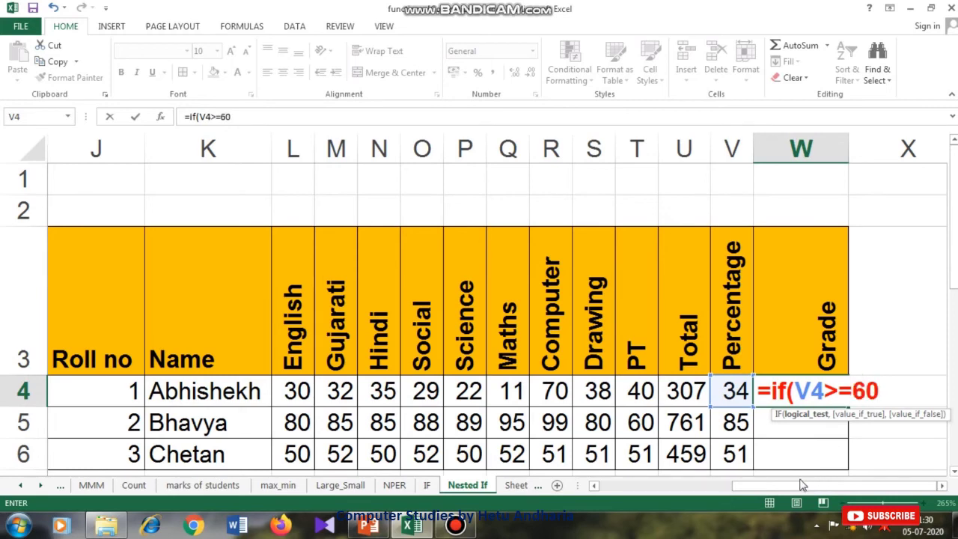
pyautogui.scroll(-1, 542, 351)
pyautogui.scroll(1, 543, 352)
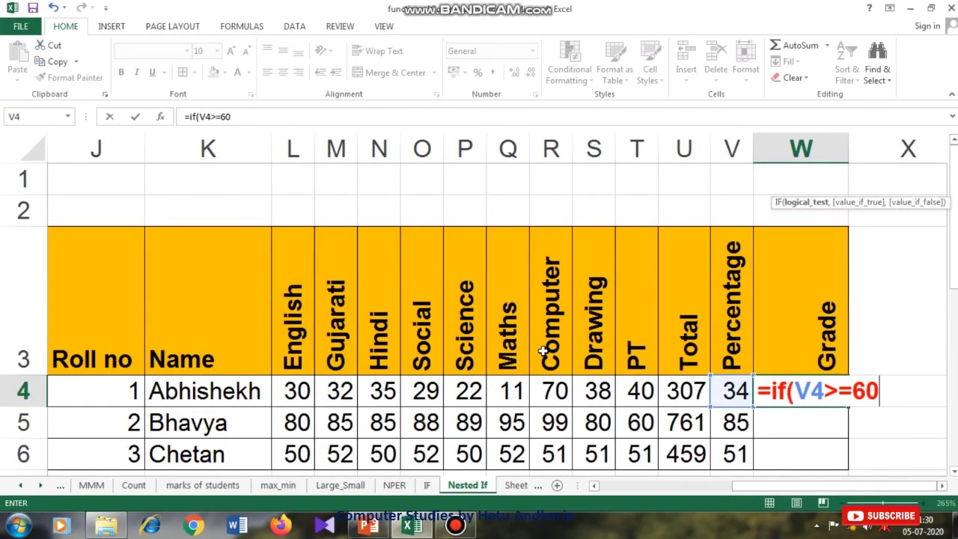
pyautogui.write(',"F')
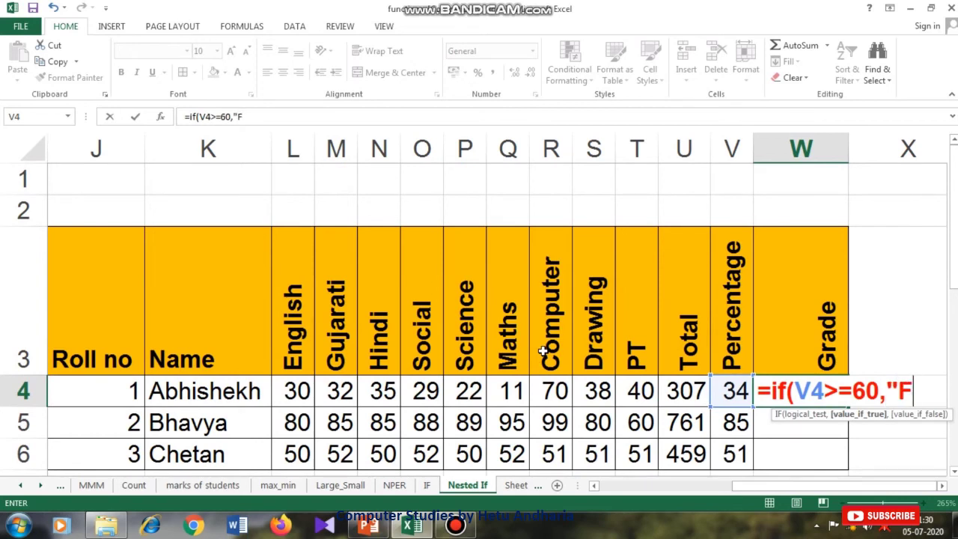
pyautogui.write('irst:')
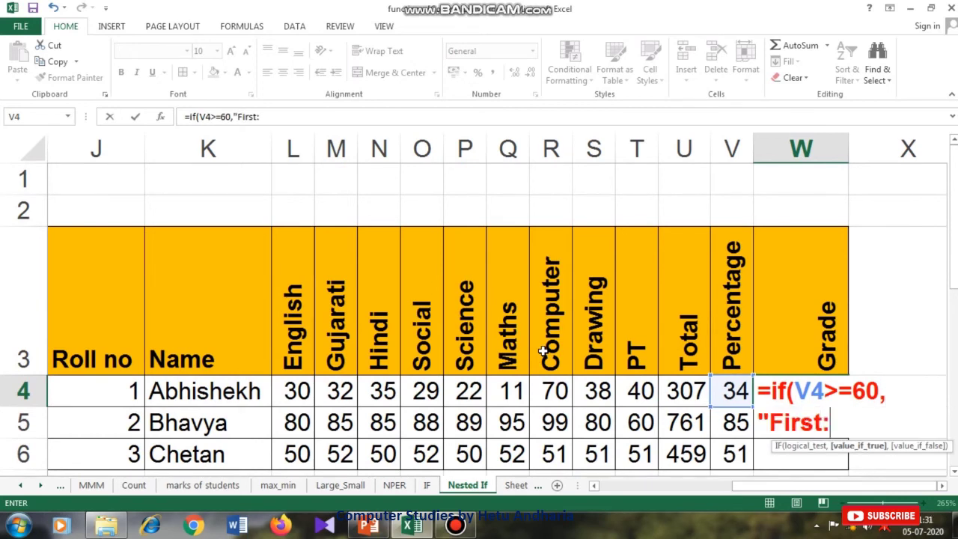
# Nest a second IF as the false value in W4, with the test v4>=55 and true value "Second"
pyautogui.write(',ifv4')
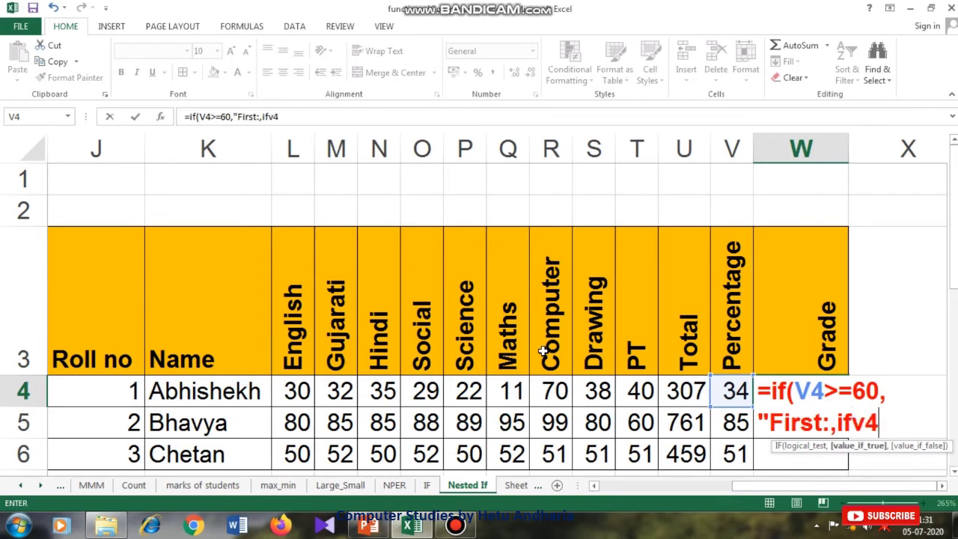
pyautogui.write('>==')
pyautogui.press('BackSpace')
pyautogui.click(268, 118)
pyautogui.write('(')
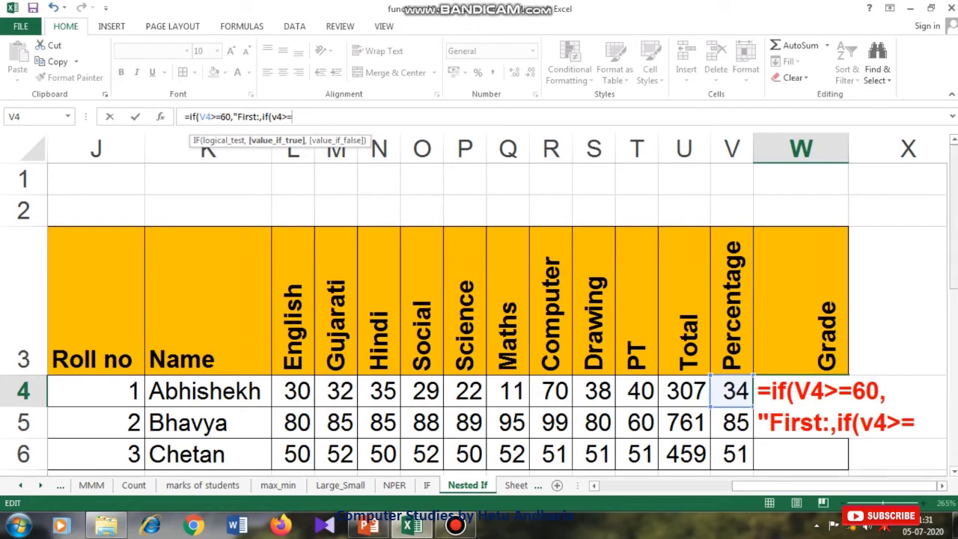
pyautogui.scroll(-3, 823, 209)
pyautogui.scroll(2, 823, 210)
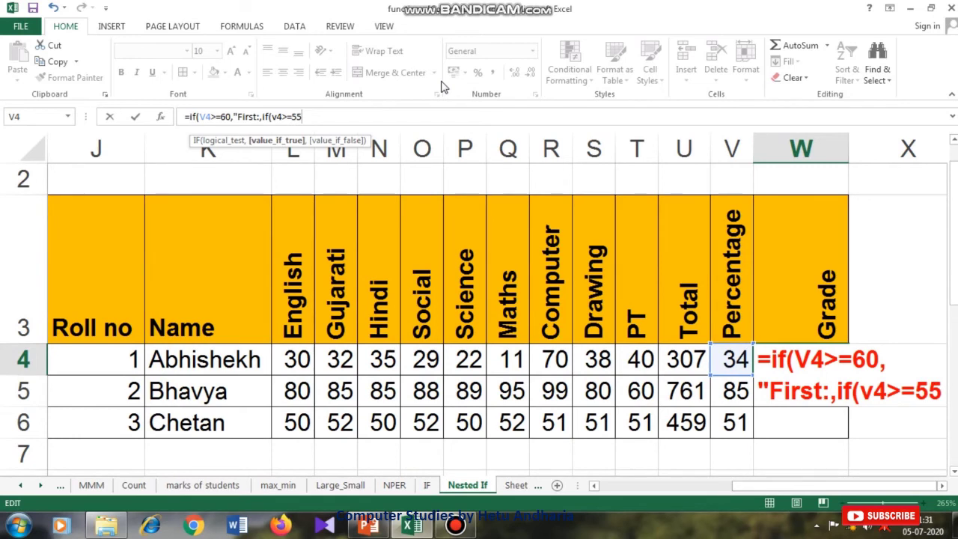
pyautogui.write(',')
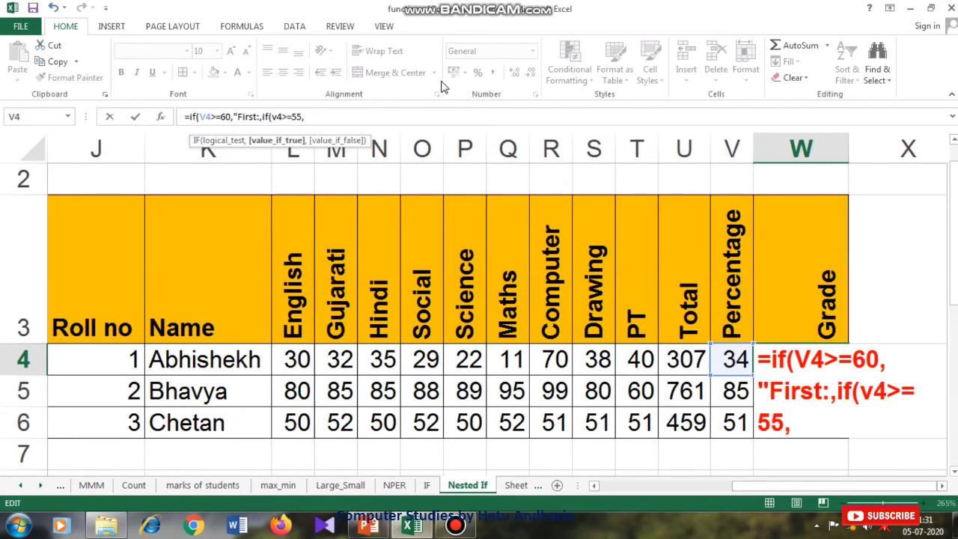
pyautogui.write('"Secon')
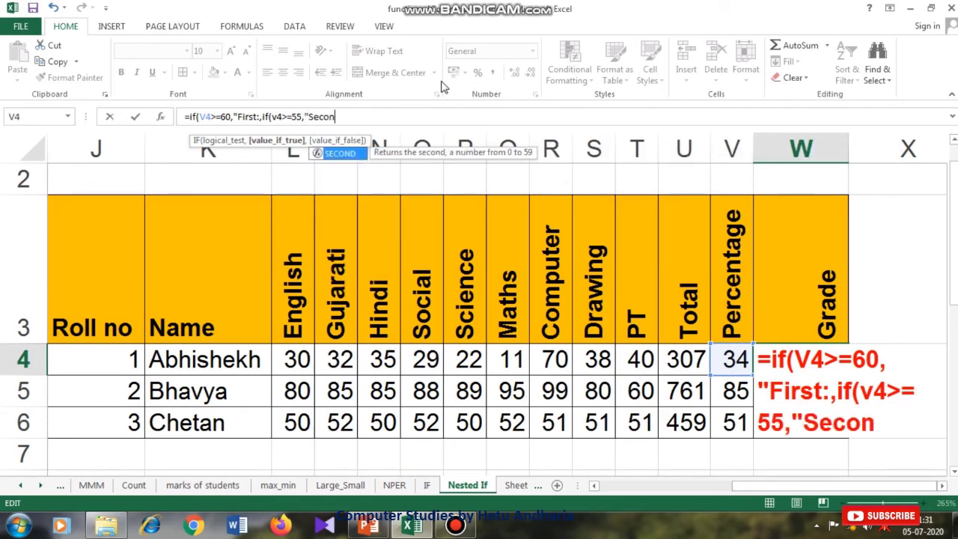
pyautogui.write('d"')
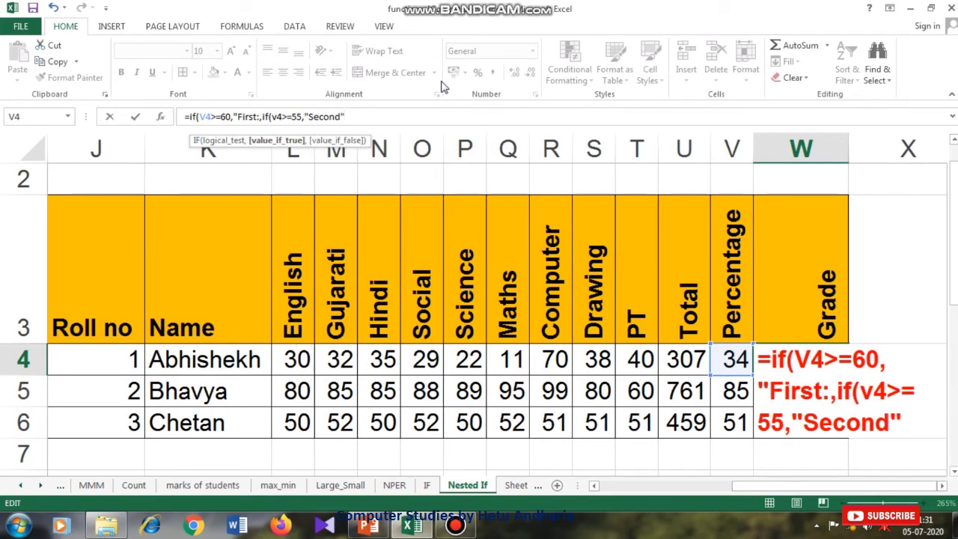
# Nest a third IF as the second IF's false value, with the test v4>=48 and true value "Third"
pyautogui.write(',if(v4')
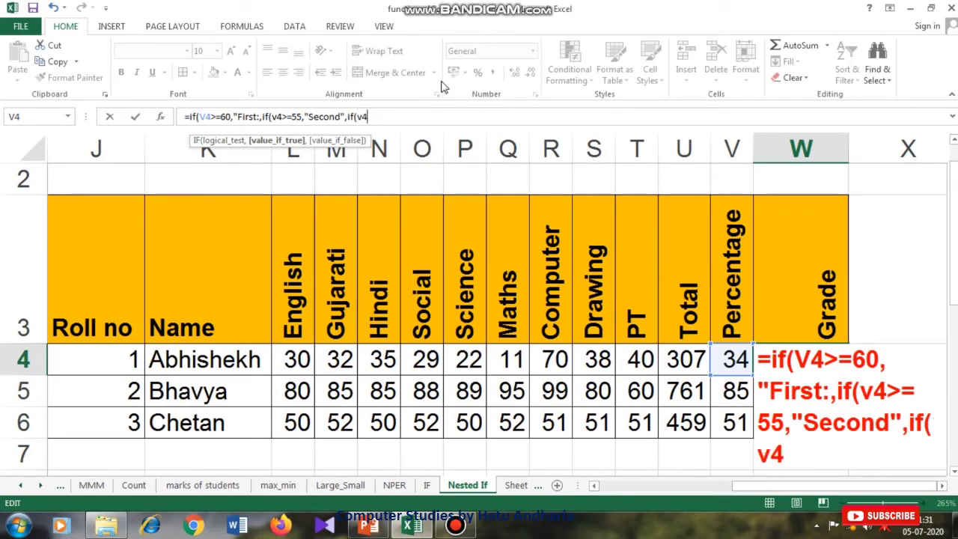
pyautogui.write('>=48')
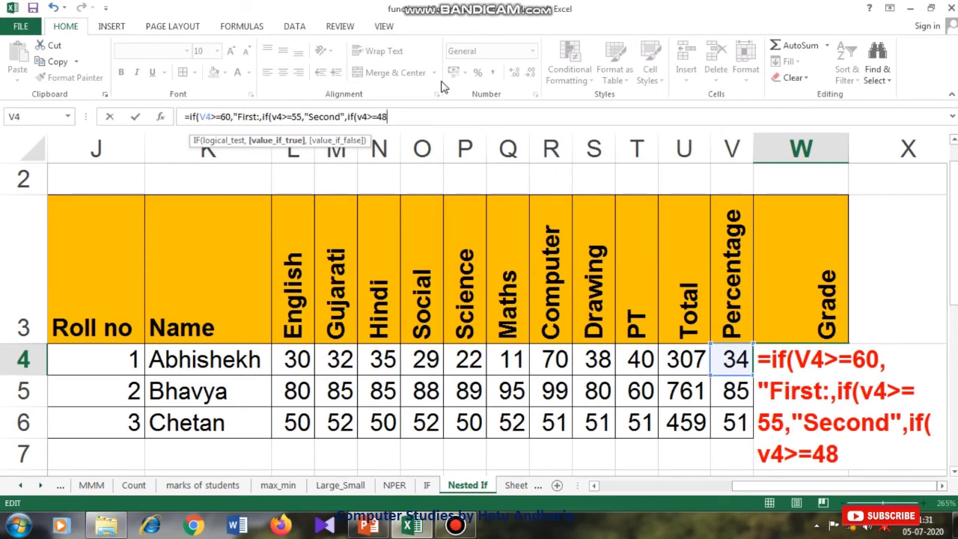
pyautogui.write(',')
pyautogui.write('"T')
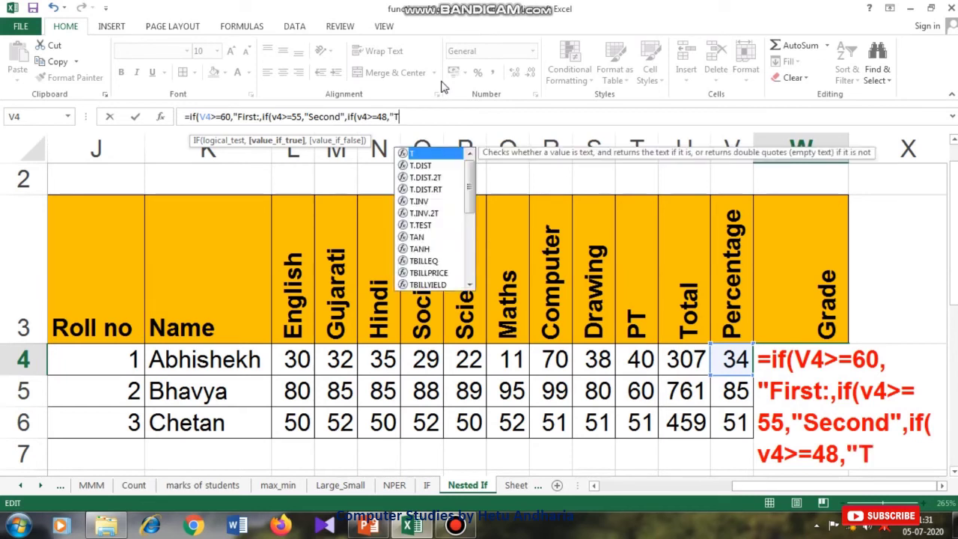
pyautogui.write('hird",')
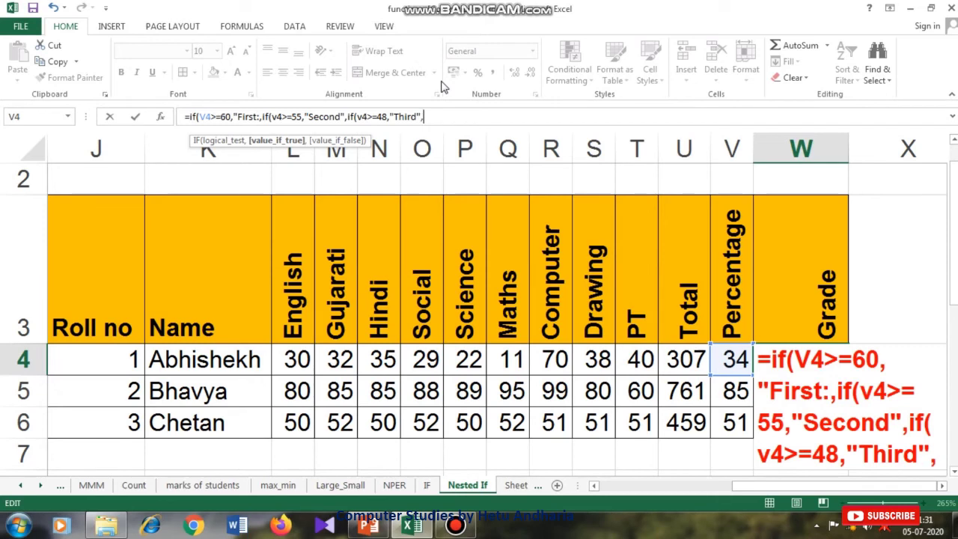
# Give the innermost IF the false value "Fail", close the nested IFs and enter the W4 formula
pyautogui.write('"F')
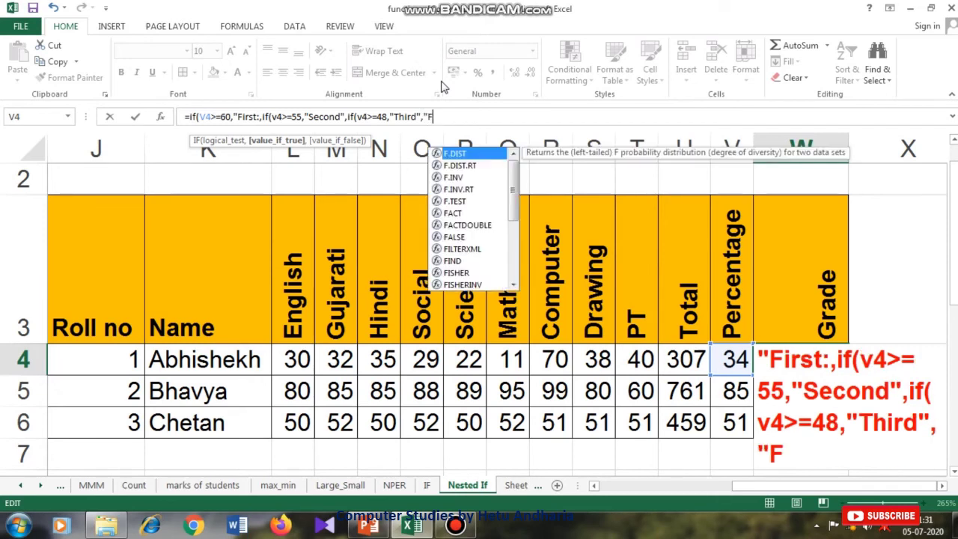
pyautogui.write('ail"')
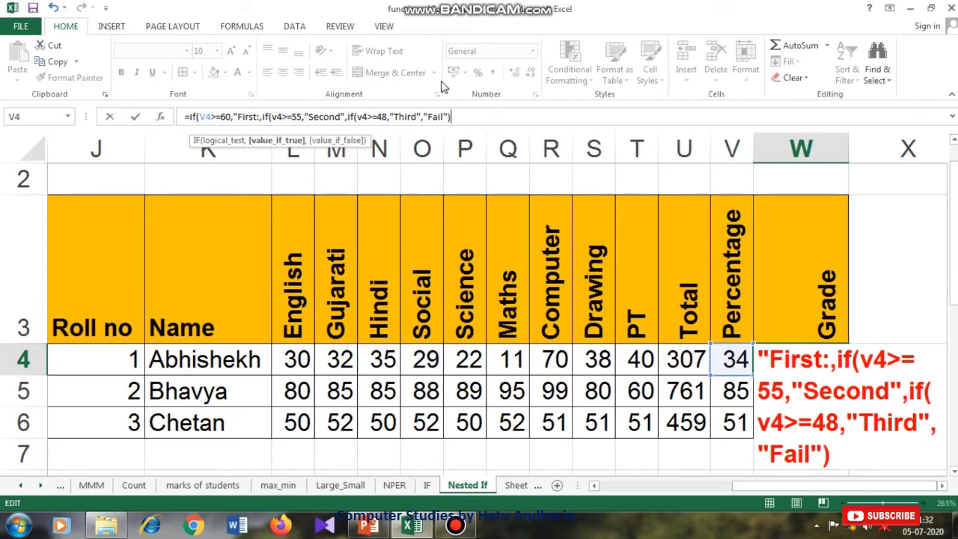
pyautogui.press('Return')
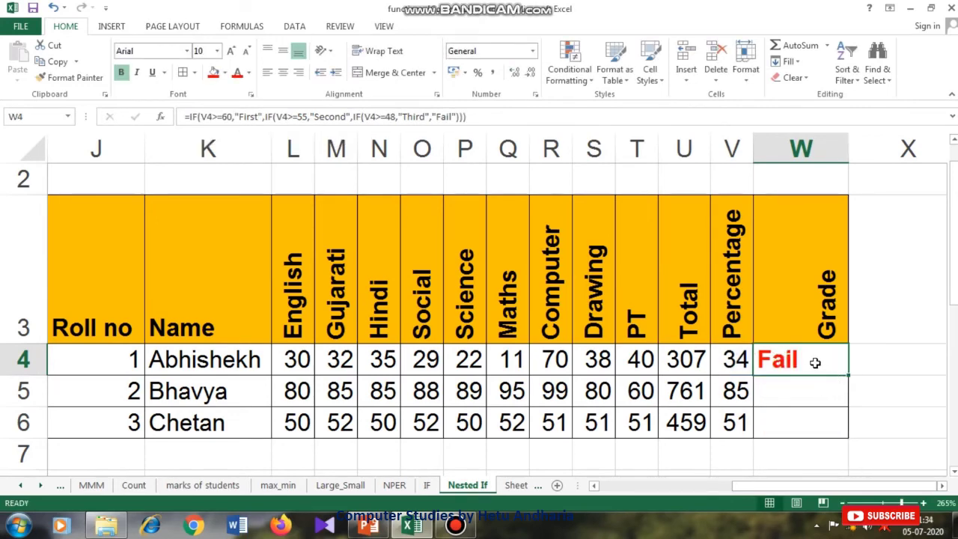
# Fill the nested IF grade formula from W4 down through W6 for the remaining students
pyautogui.moveTo(850, 374); pyautogui.dragTo(849, 431)
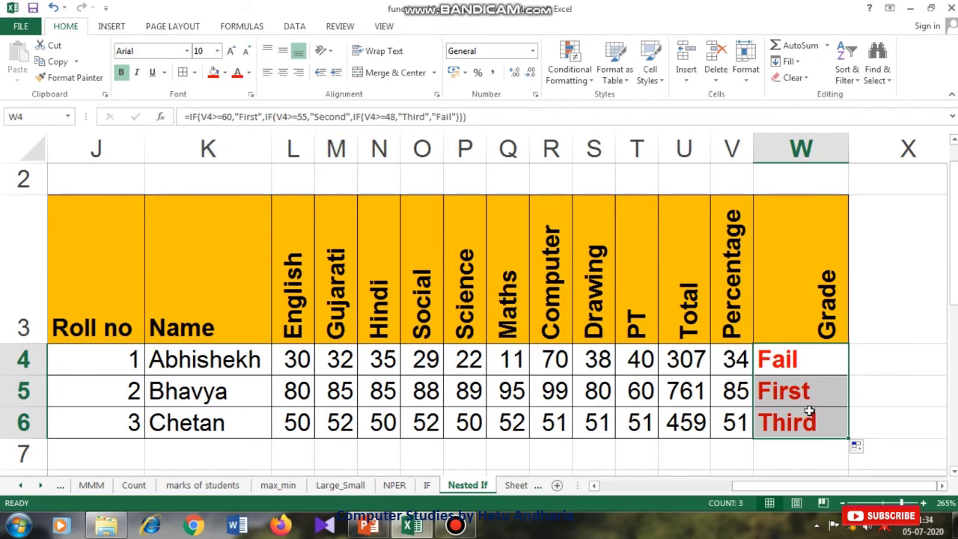
pyautogui.click(820, 366)
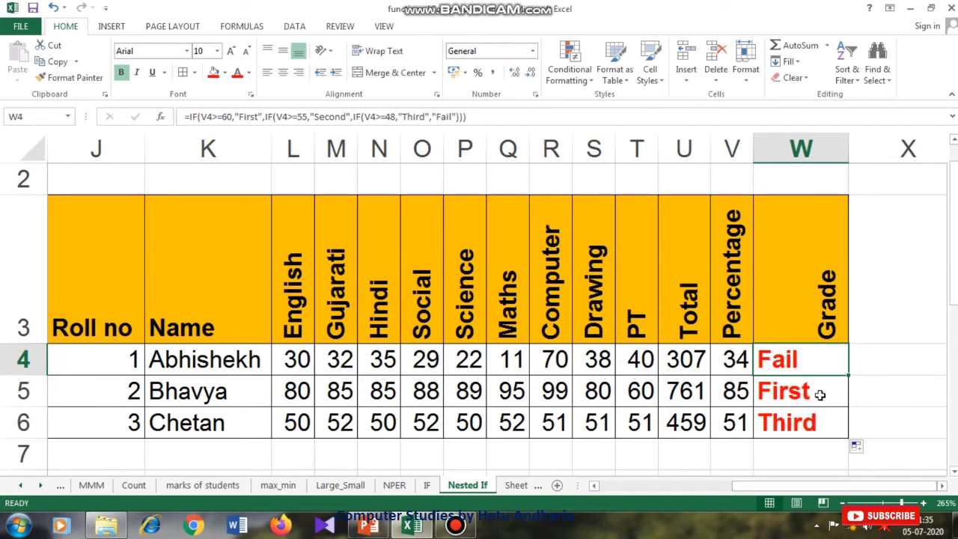
# Start a new conditional formatting rule on grade cell W5 that formats only cells whose value is equal to First
pyautogui.click(820, 395)
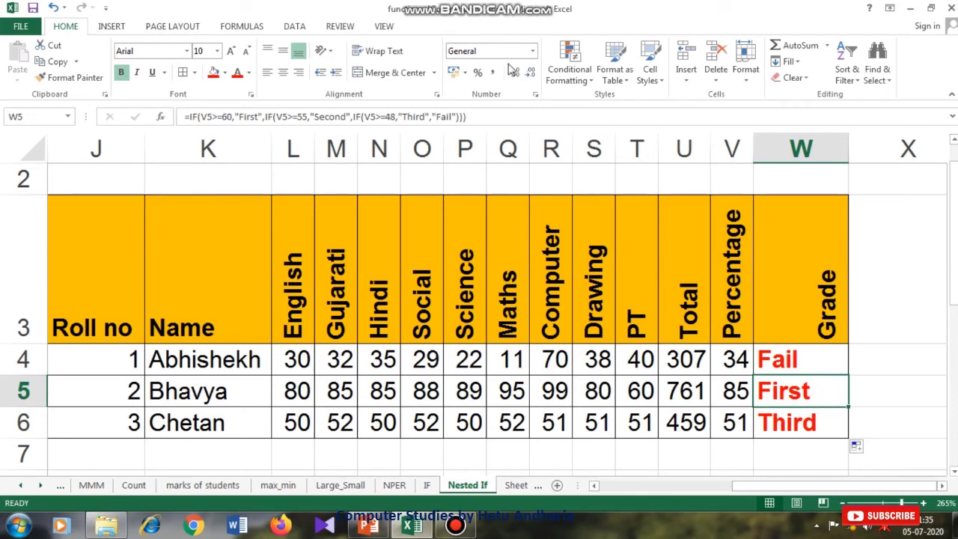
pyautogui.click(576, 74)
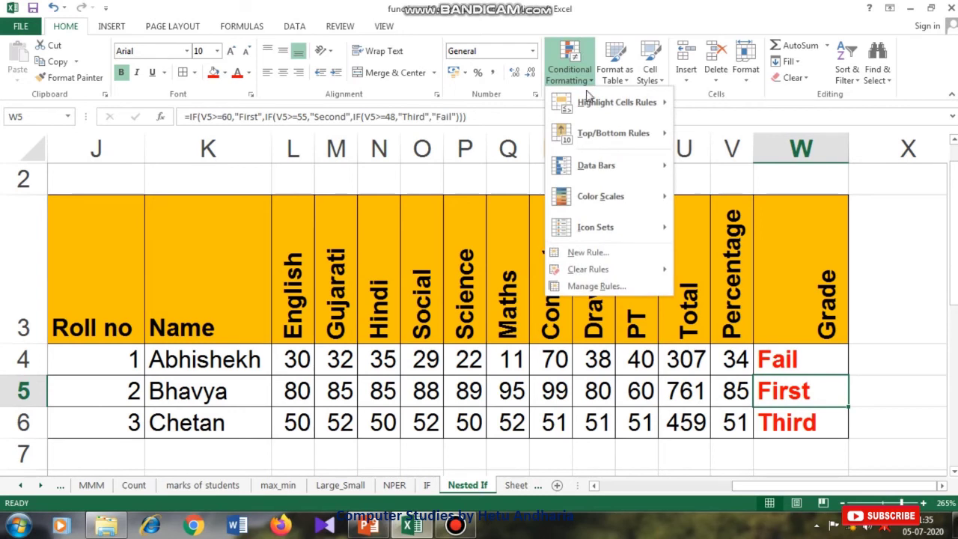
pyautogui.click(615, 255)
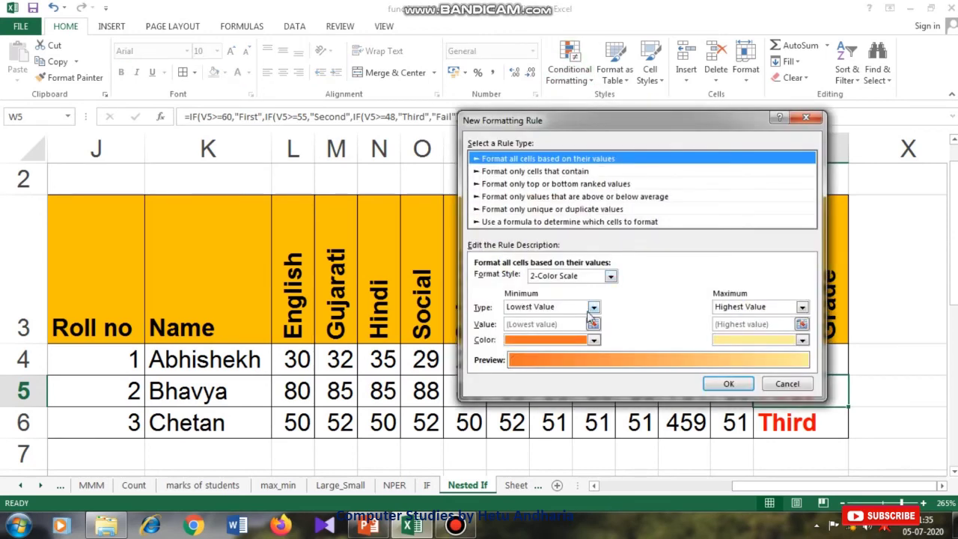
pyautogui.click(546, 179)
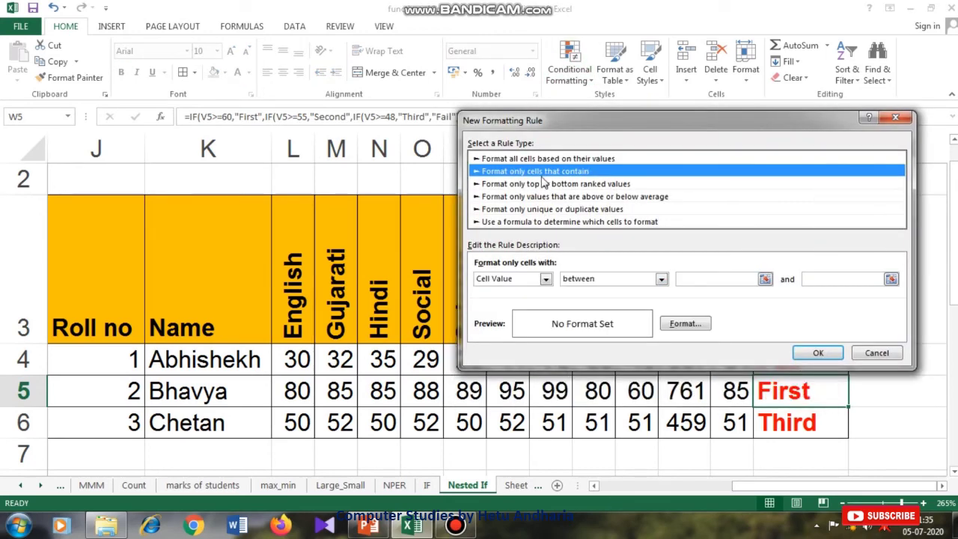
pyautogui.click(661, 278)
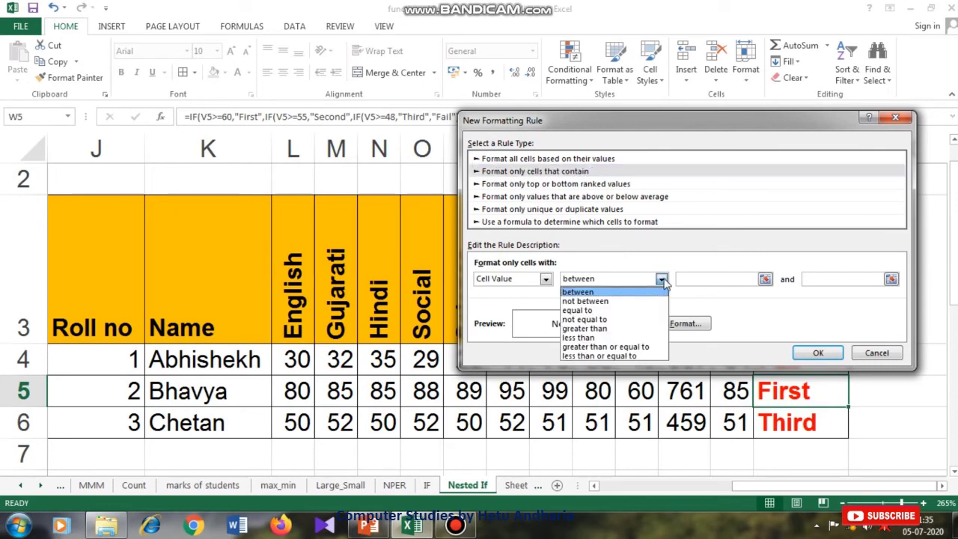
pyautogui.click(603, 310)
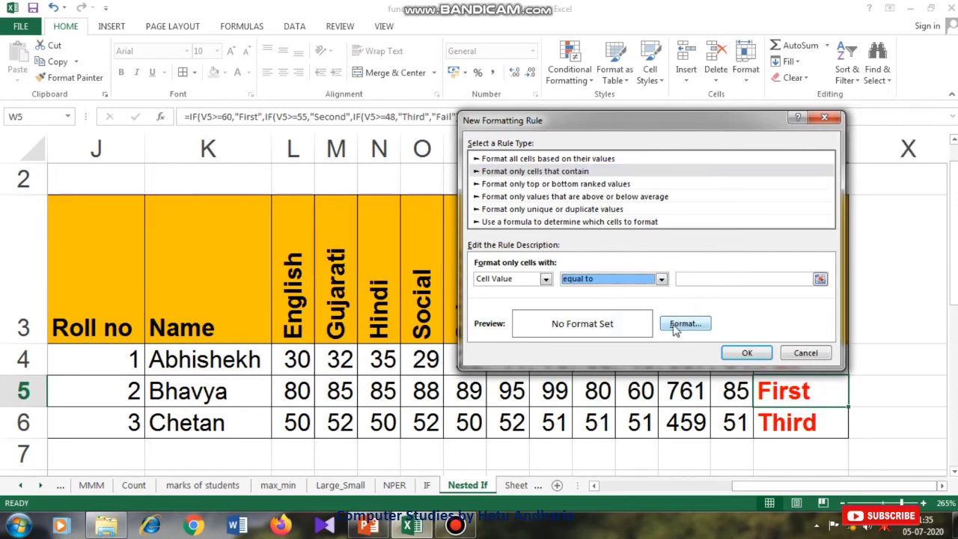
pyautogui.click(702, 278)
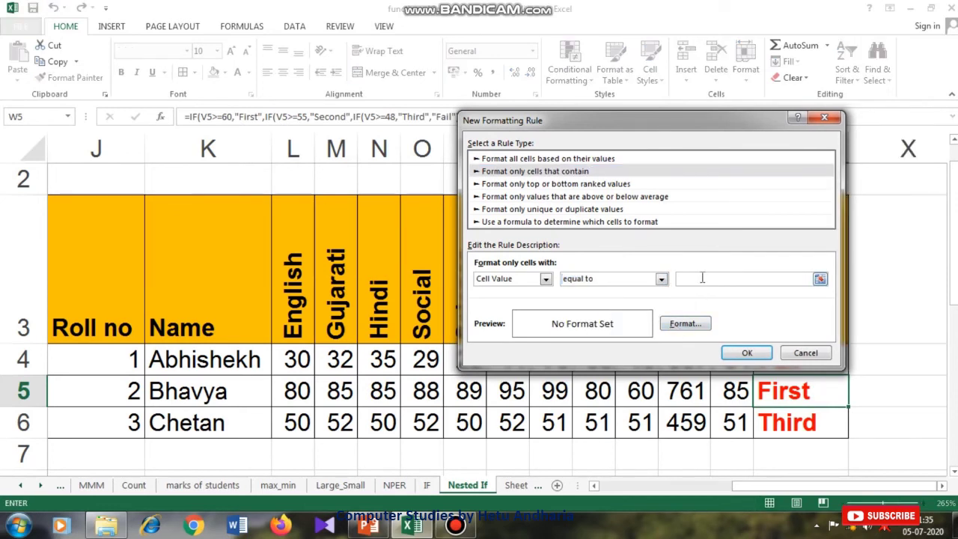
pyautogui.write('First')
# Give the rule a white font and a blue background fill, and apply it to W5
pyautogui.click(684, 325)
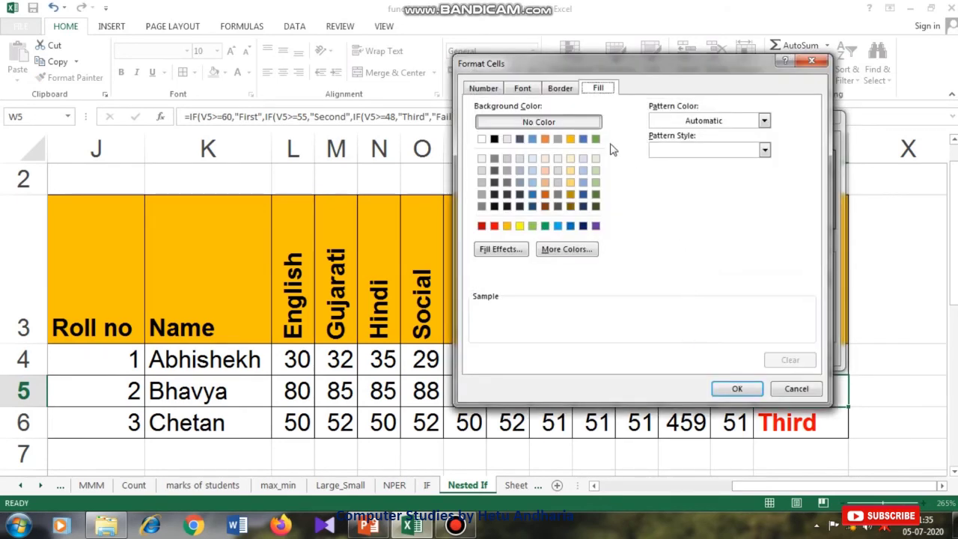
pyautogui.click(521, 88)
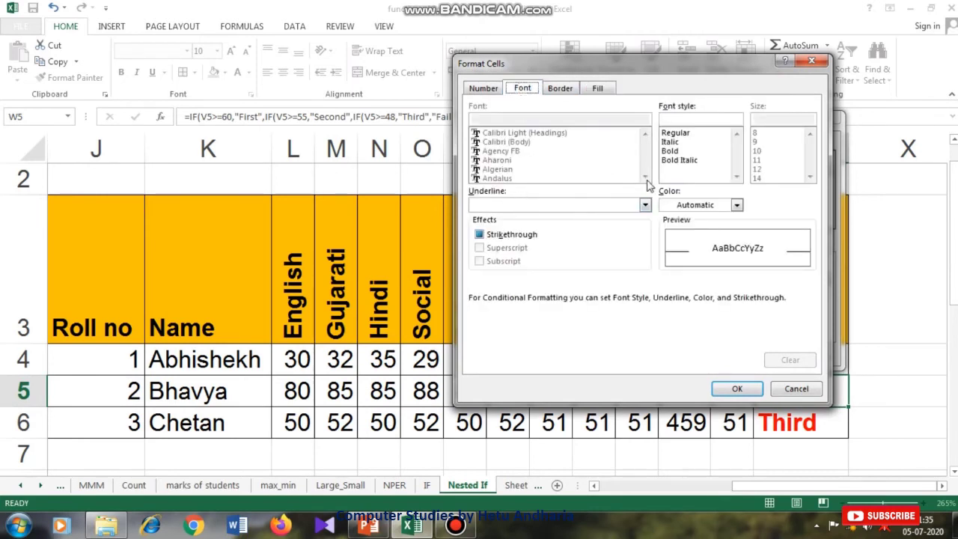
pyautogui.click(689, 205)
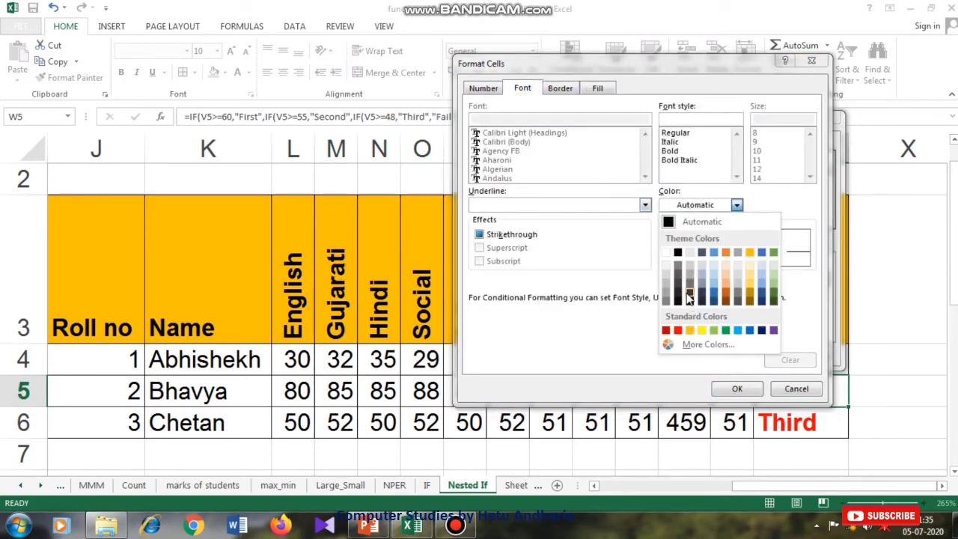
pyautogui.click(665, 252)
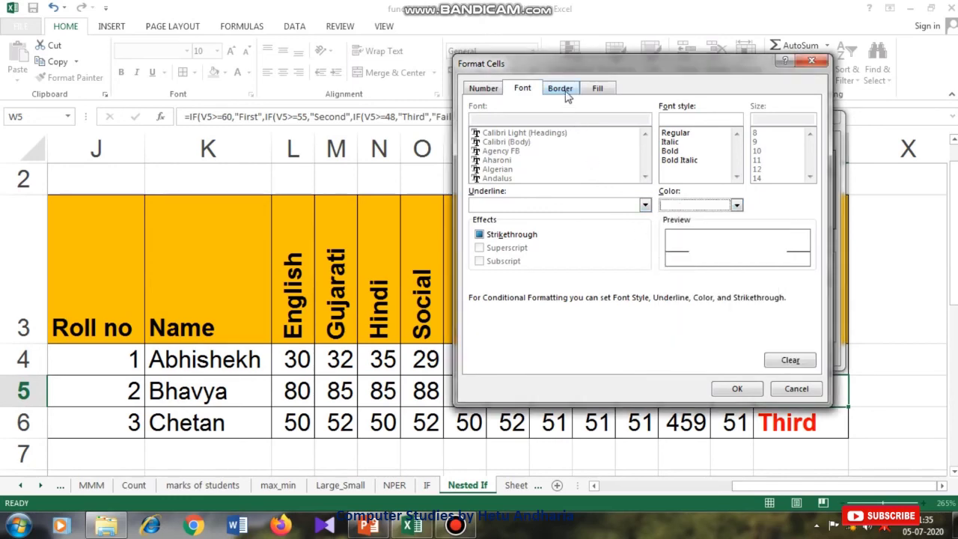
pyautogui.click(598, 89)
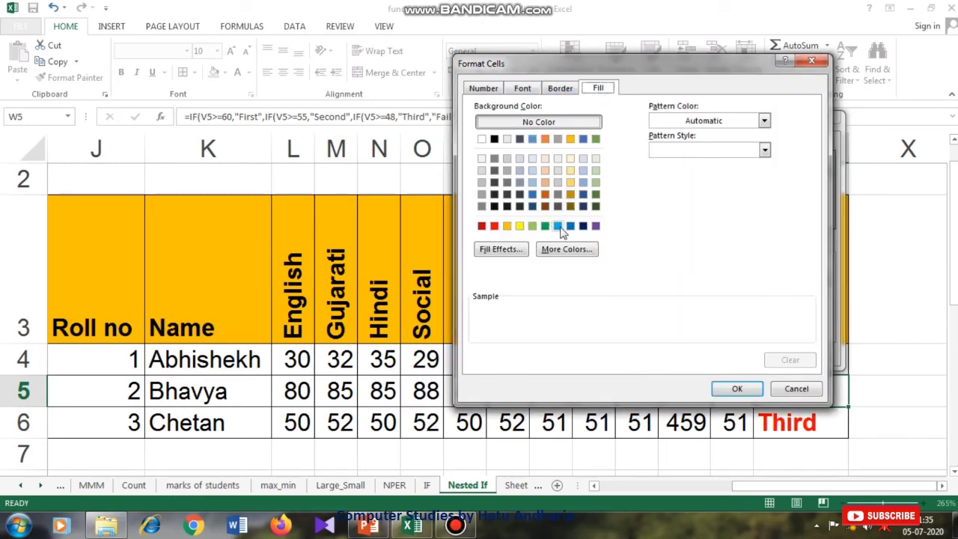
pyautogui.click(570, 225)
pyautogui.click(731, 386)
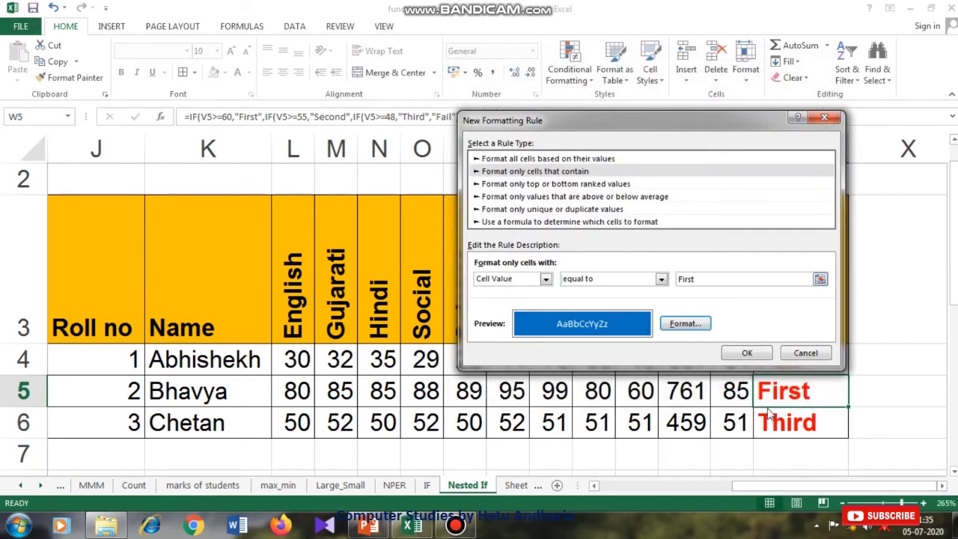
pyautogui.click(745, 352)
pyautogui.click(892, 394)
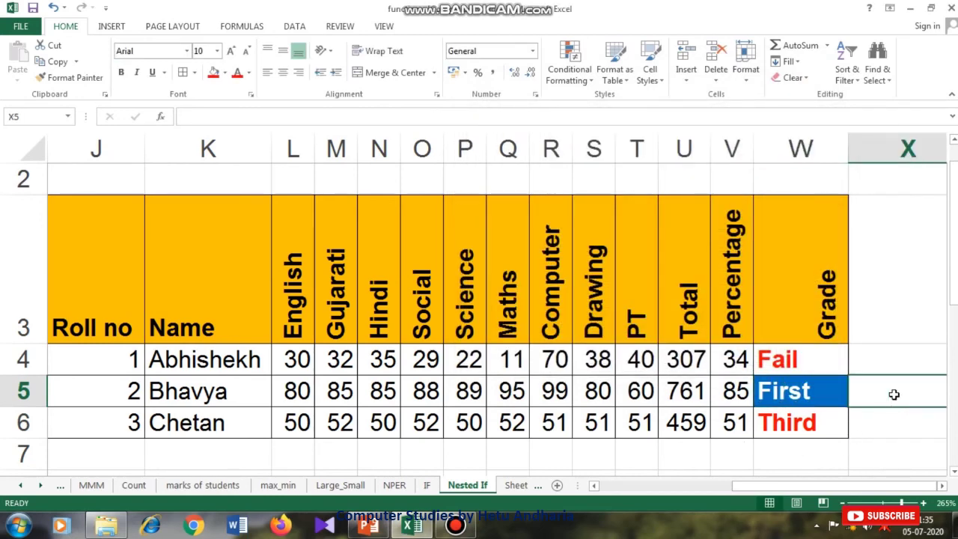